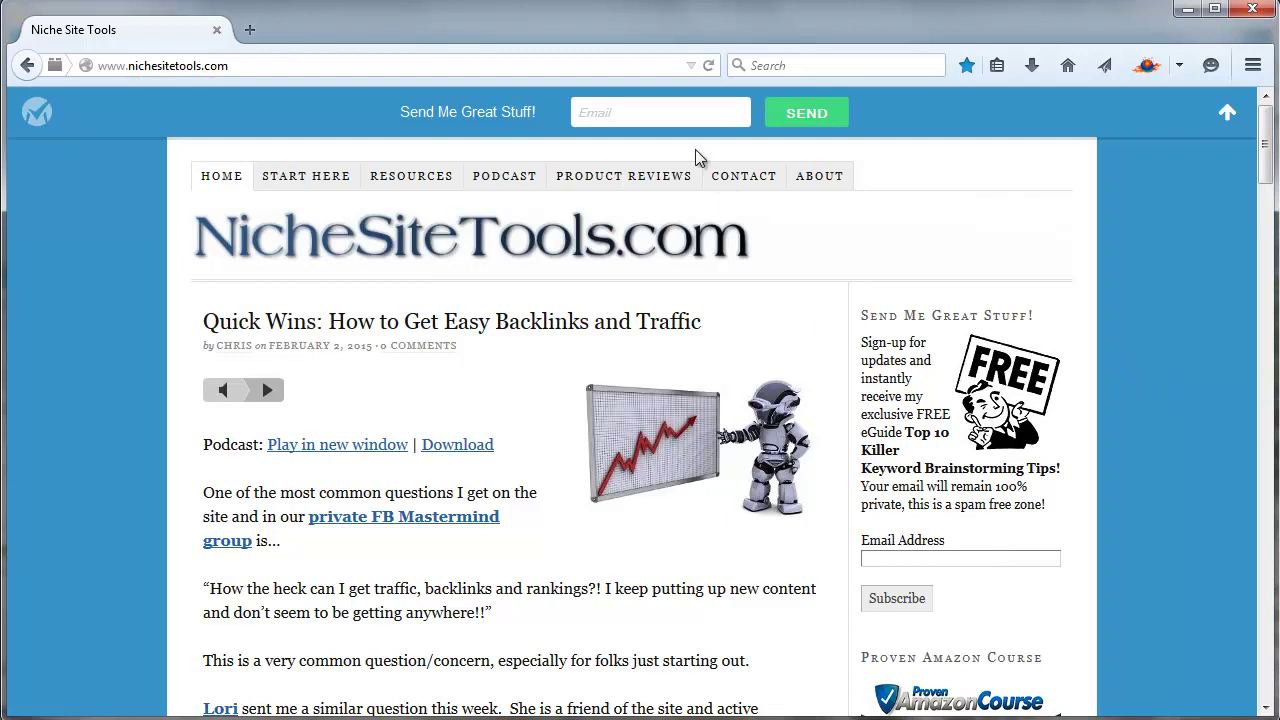
# Switch to Notepad and review the brainstormed list of household items, high-priced items and site topics.
pyautogui.click(656, 114)
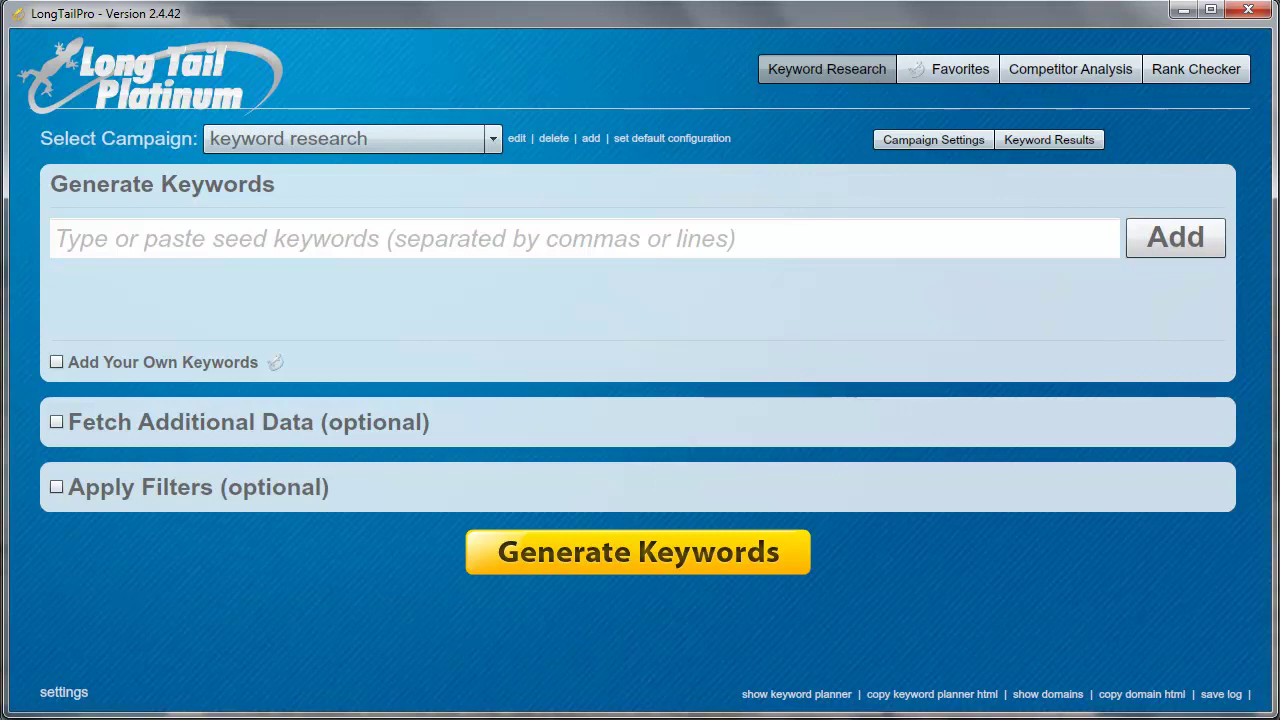
pyautogui.hotkey('alt', 'Tab')
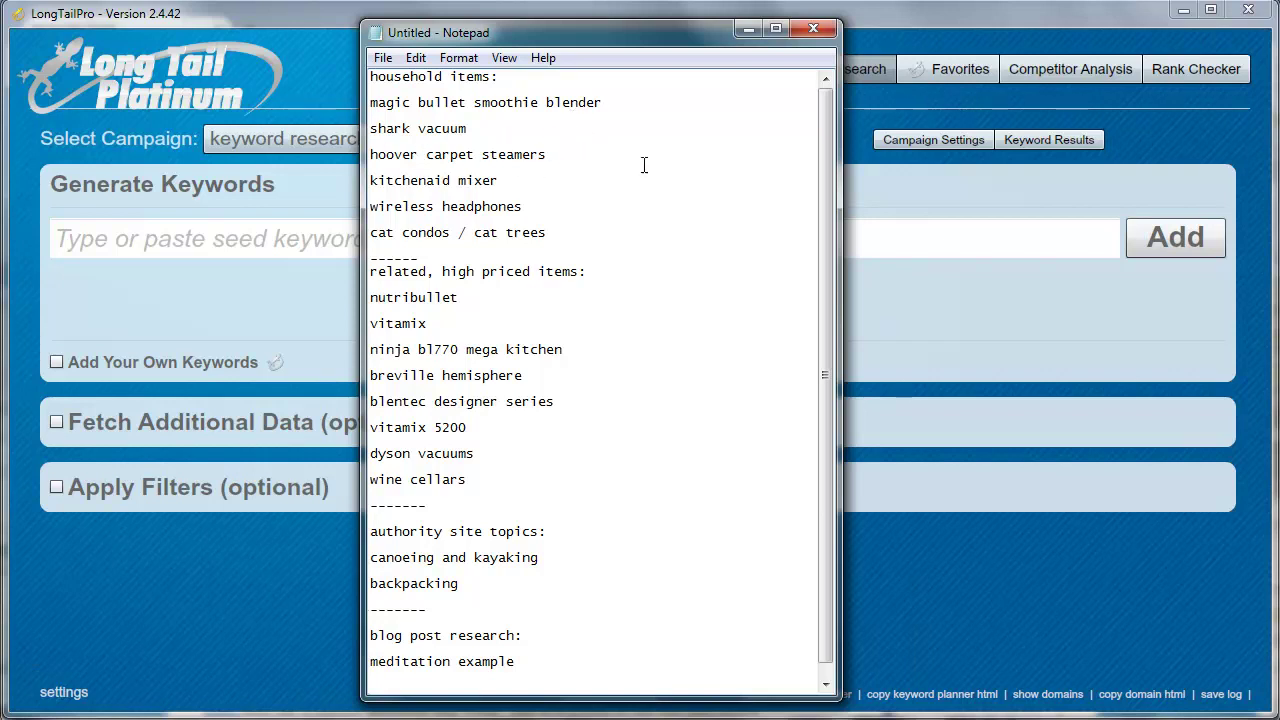
pyautogui.click(578, 155)
# Switch to the web browser, open Google and search for "blenders".
pyautogui.hotkey('alt', 'Tab')
pyautogui.click(427, 65)
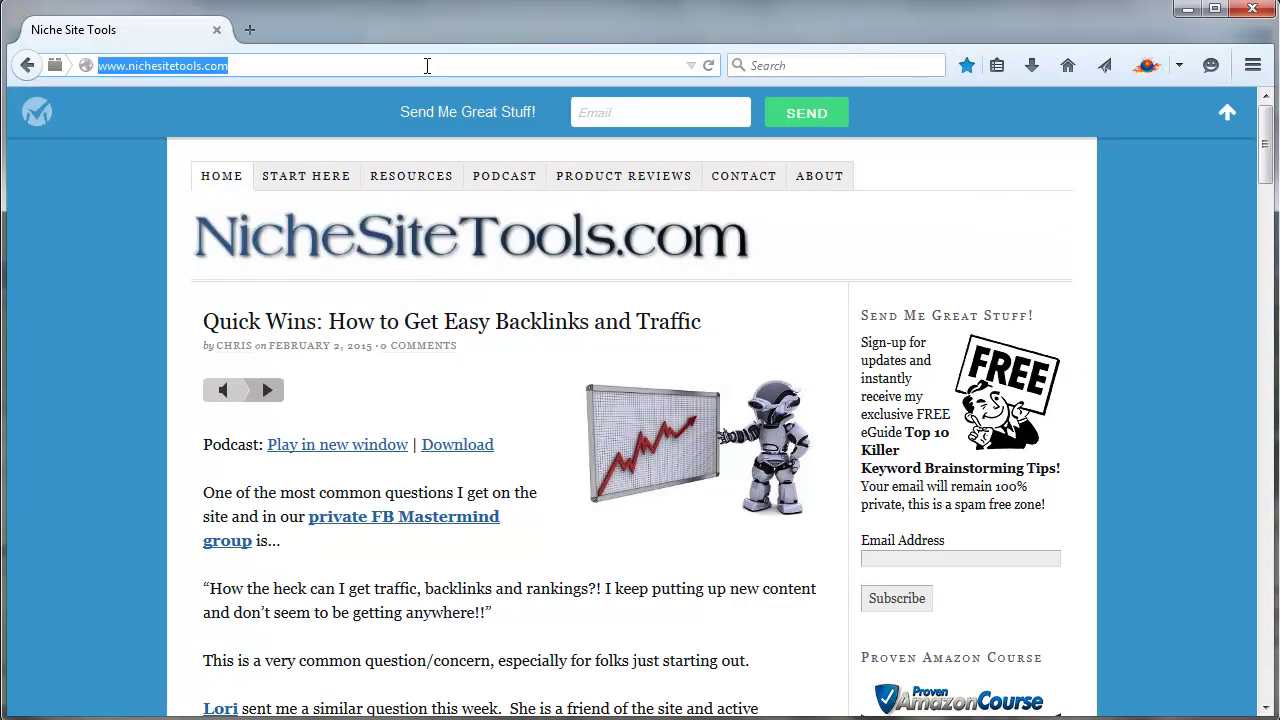
pyautogui.write('google')
pyautogui.press('Return')
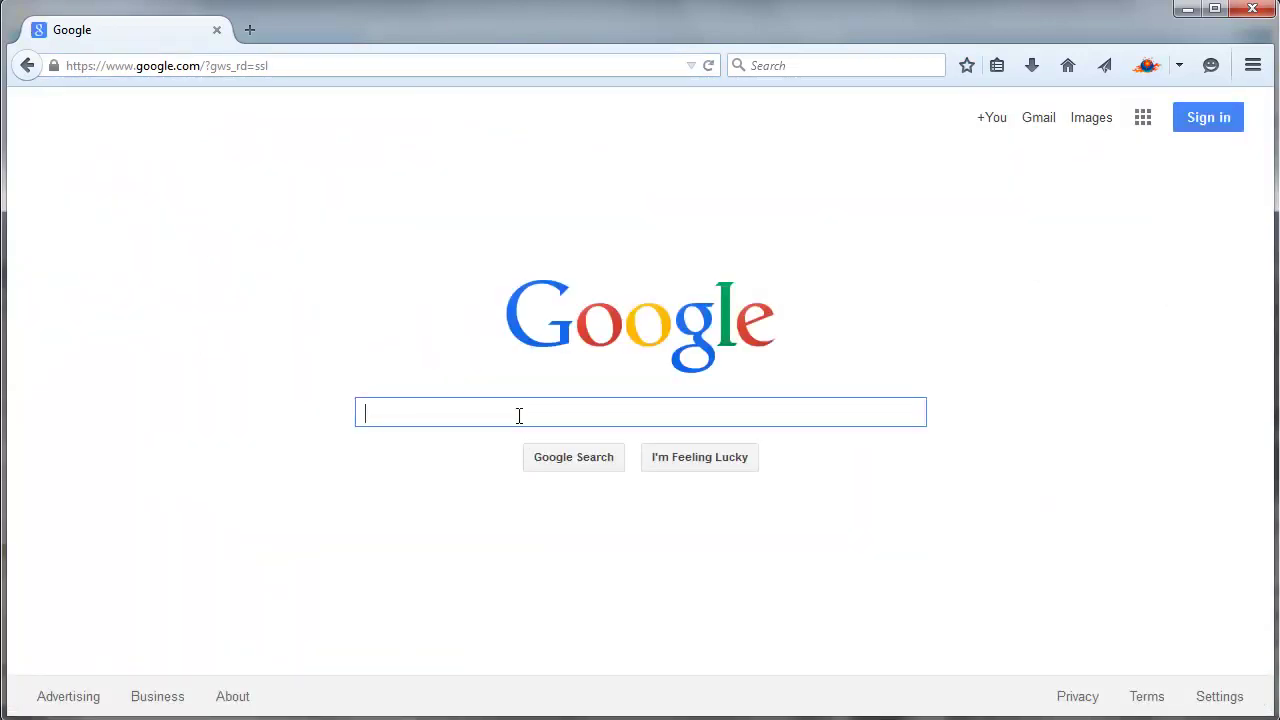
pyautogui.write('blenders')
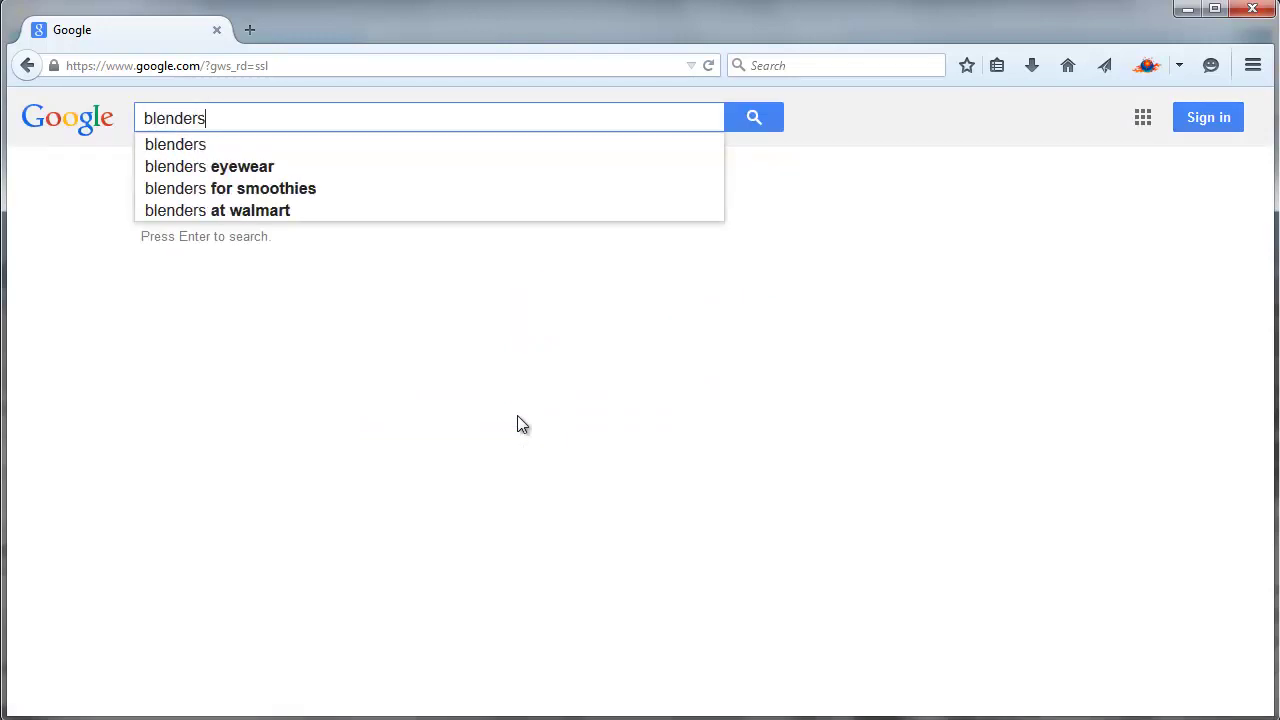
pyautogui.press('Return')
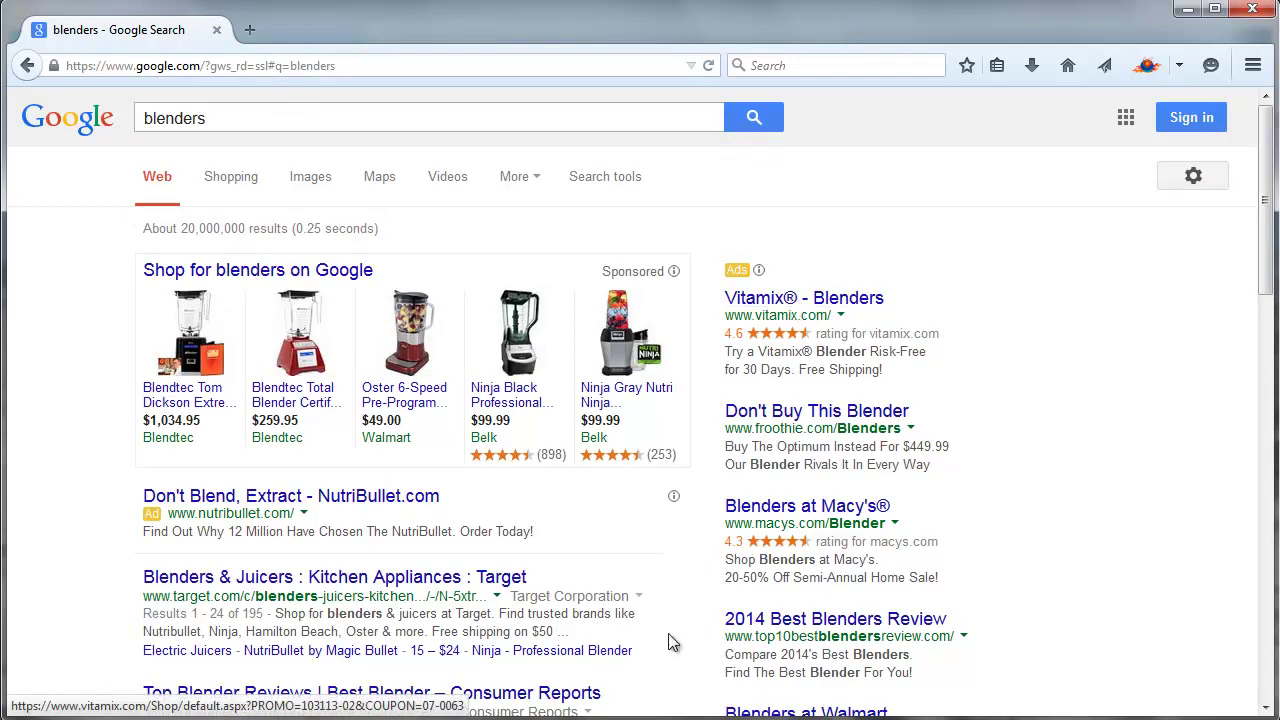
# Glance at the Notepad list, minimize it and look through the web results for blenders.
pyautogui.hotkey('alt', 'Tab')
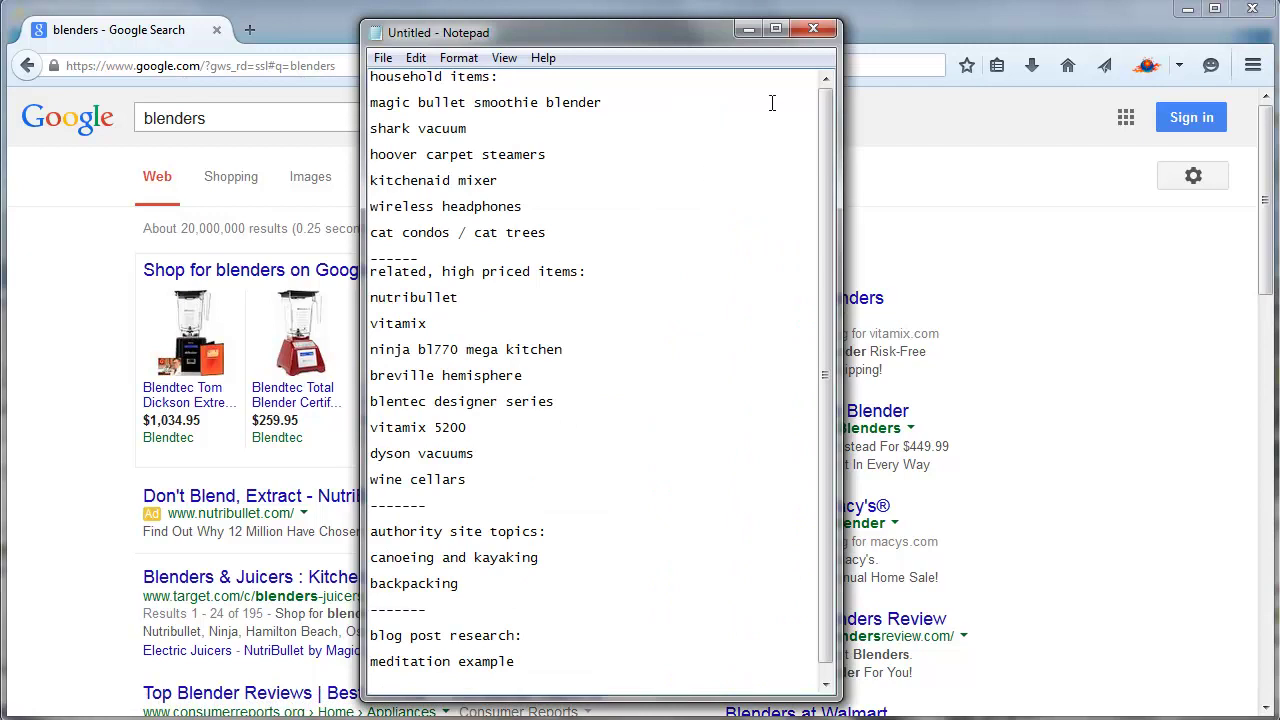
pyautogui.click(747, 33)
pyautogui.scroll(-4, 1030, 329)
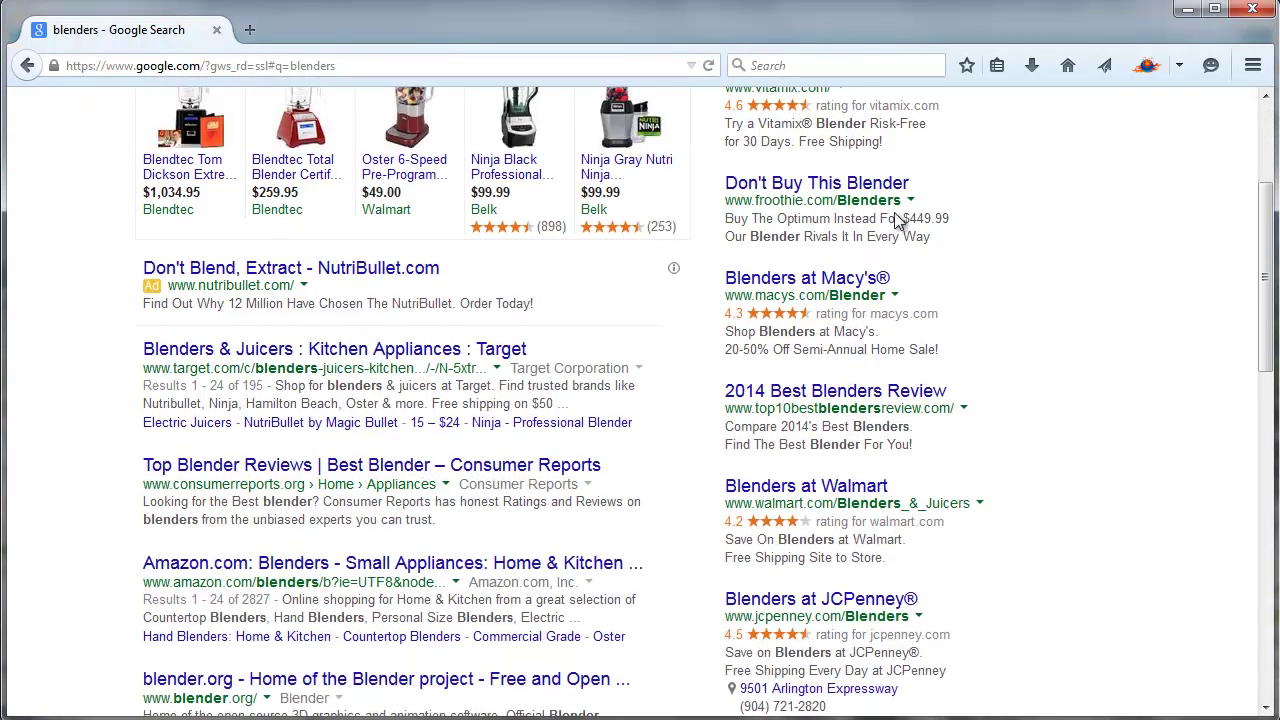
pyautogui.scroll(2, 885, 219)
# Show the Google Shopping results for blenders and look through the listed models and prices.
pyautogui.click(236, 157)
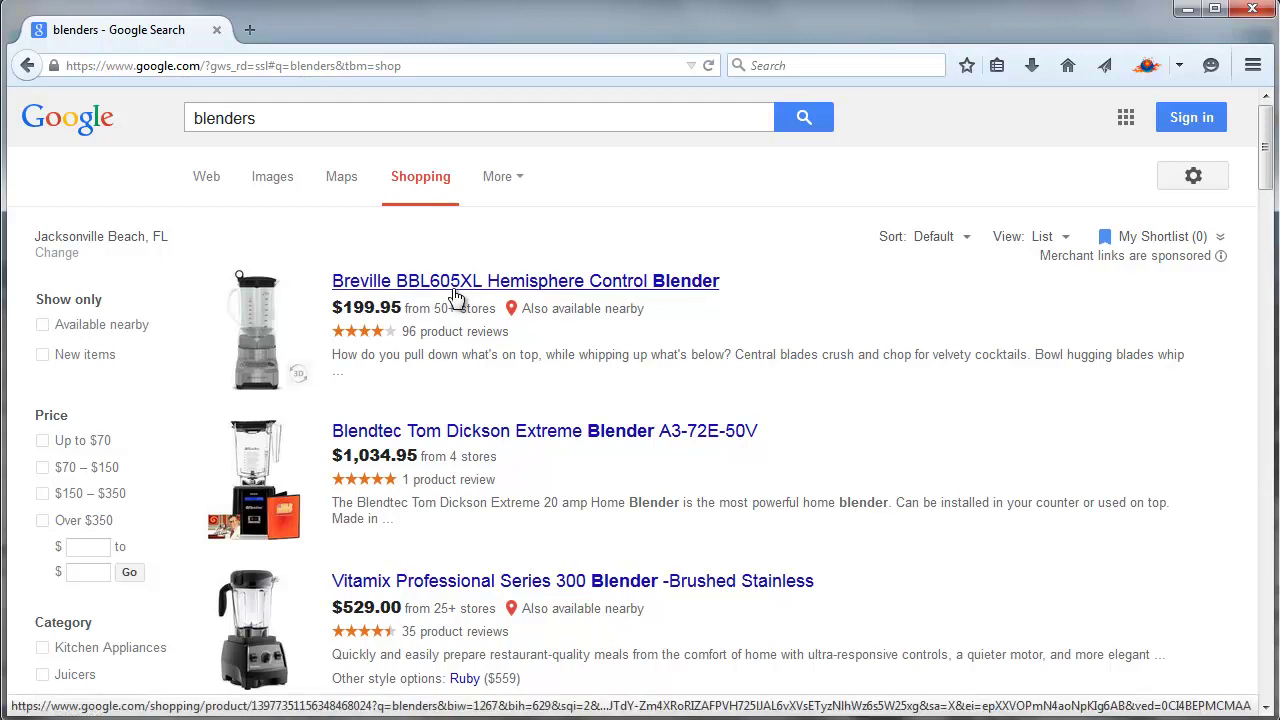
pyautogui.scroll(-1, 867, 390)
pyautogui.scroll(-3, 868, 390)
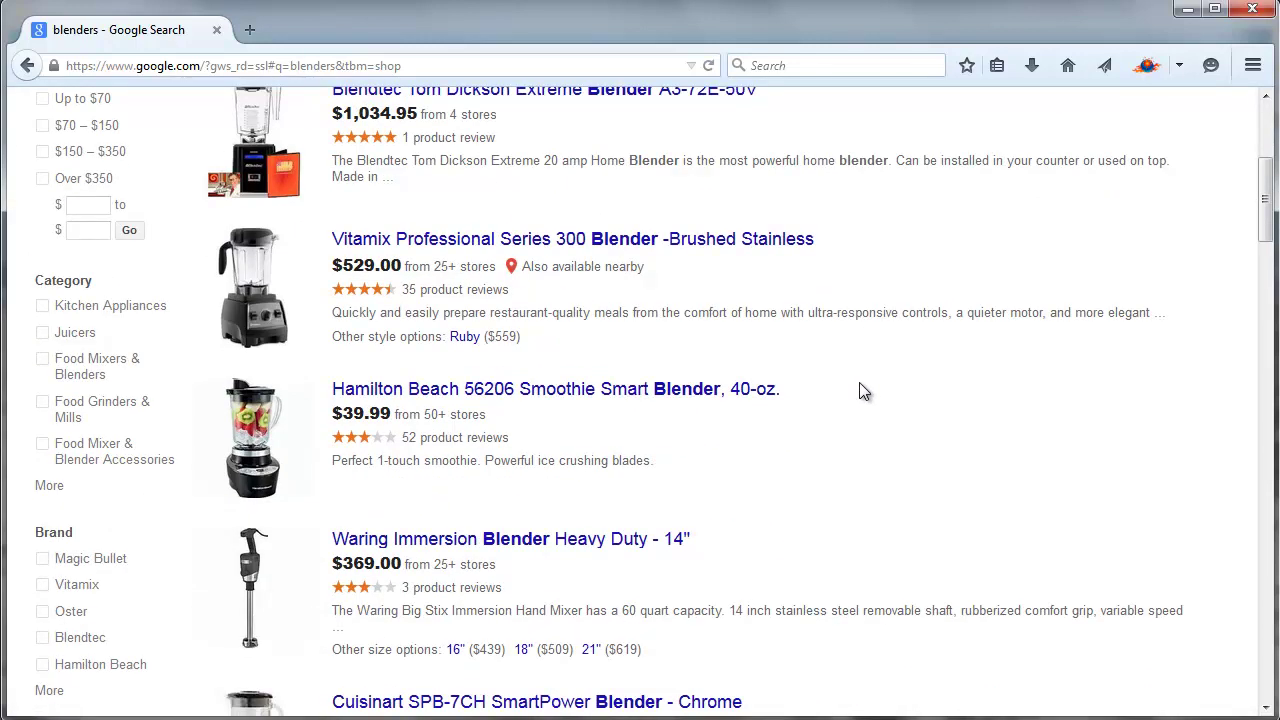
pyautogui.scroll(-3, 820, 535)
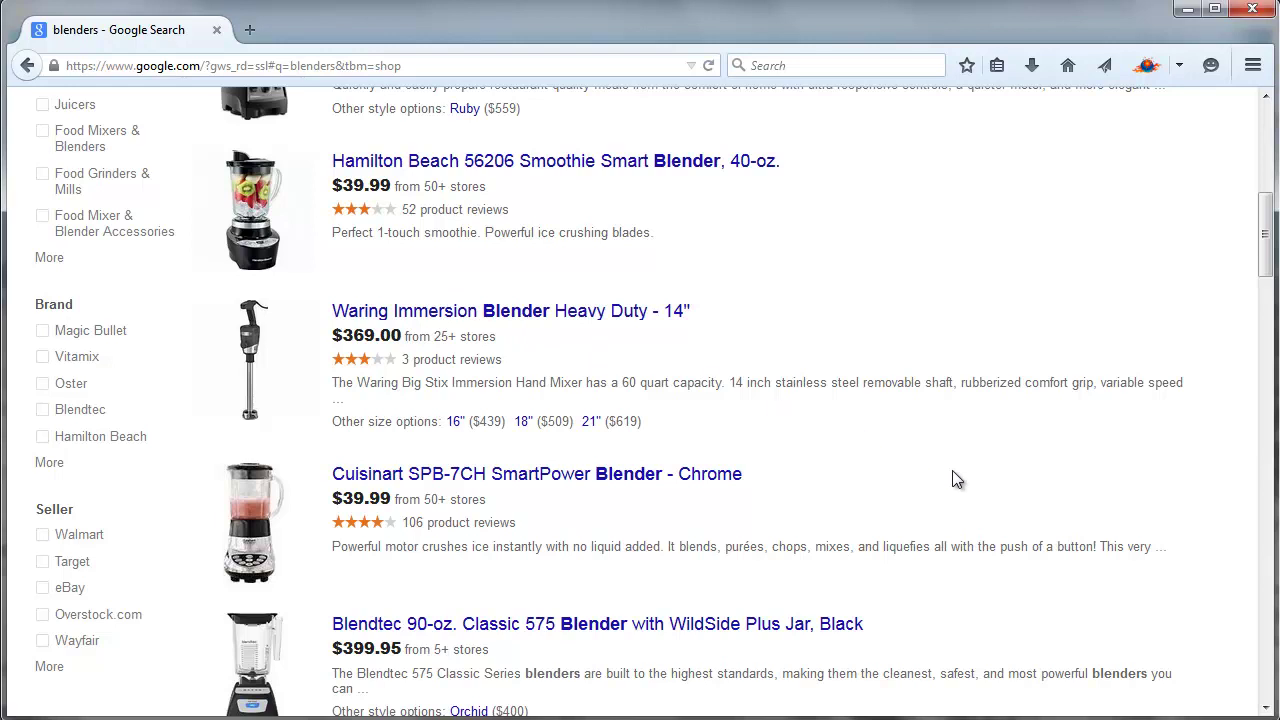
pyautogui.scroll(-3, 952, 479)
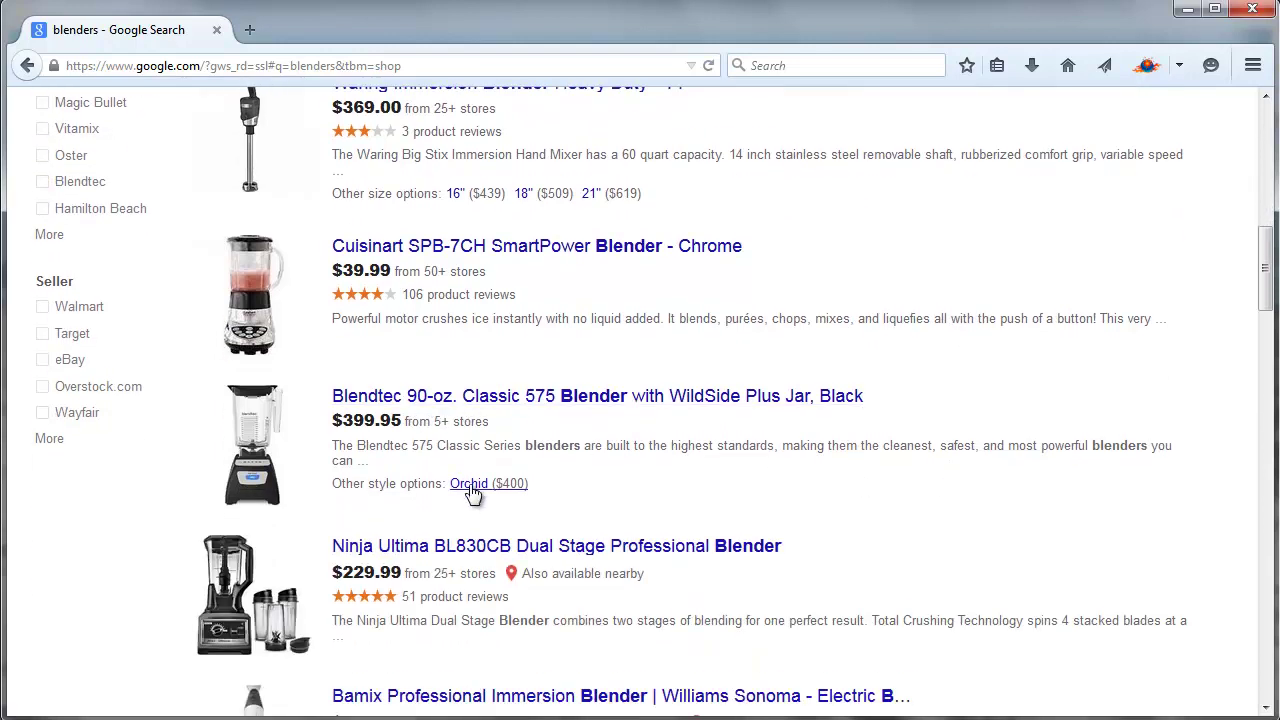
# Bring up the Notepad list again and read through the product ideas to pick a seed keyword.
pyautogui.hotkey('alt', 'Tab')
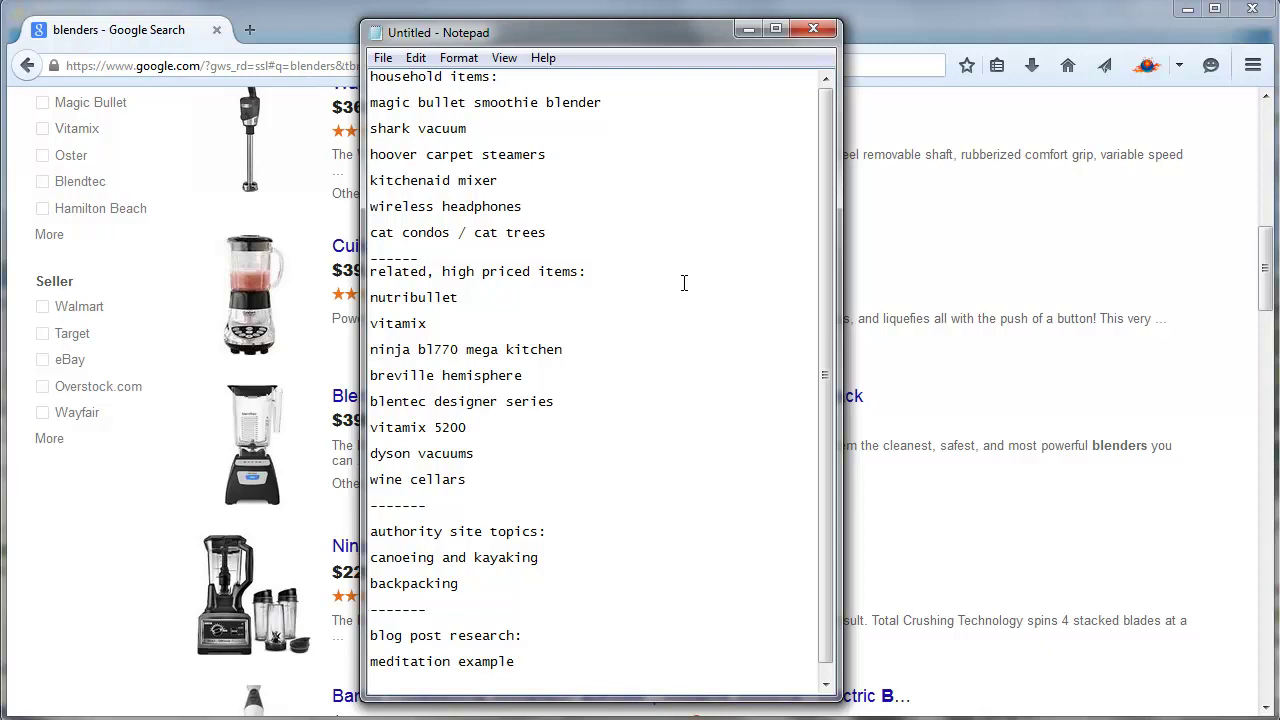
pyautogui.scroll(-1, 684, 283)
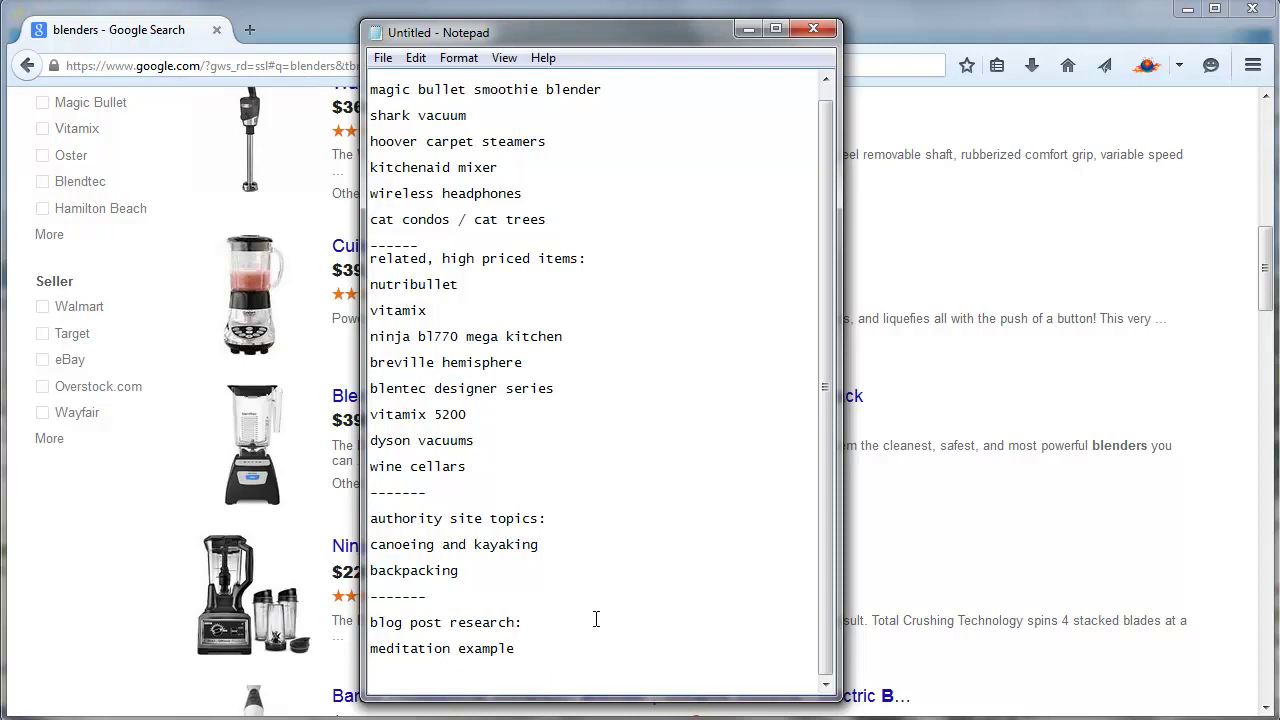
pyautogui.scroll(1, 720, 206)
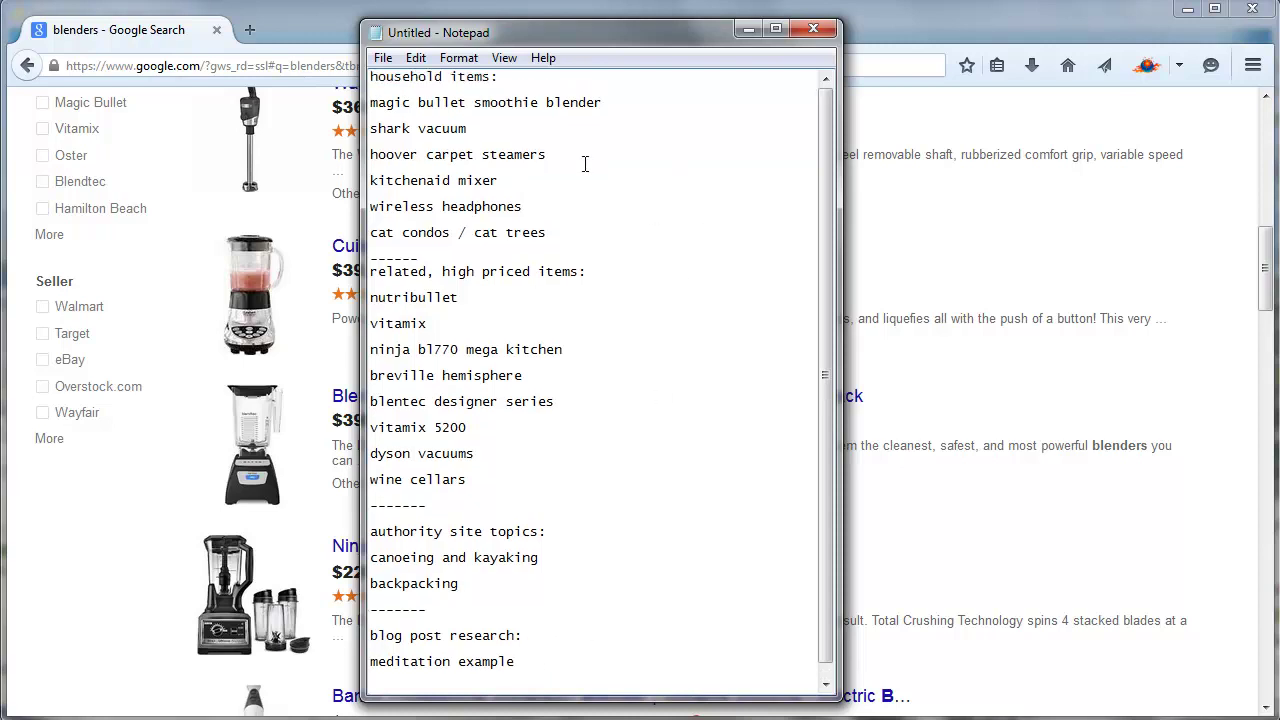
# Switch to LongTailPro, add "shark vacuum" as a seed keyword and generate keywords from it.
pyautogui.click(748, 29)
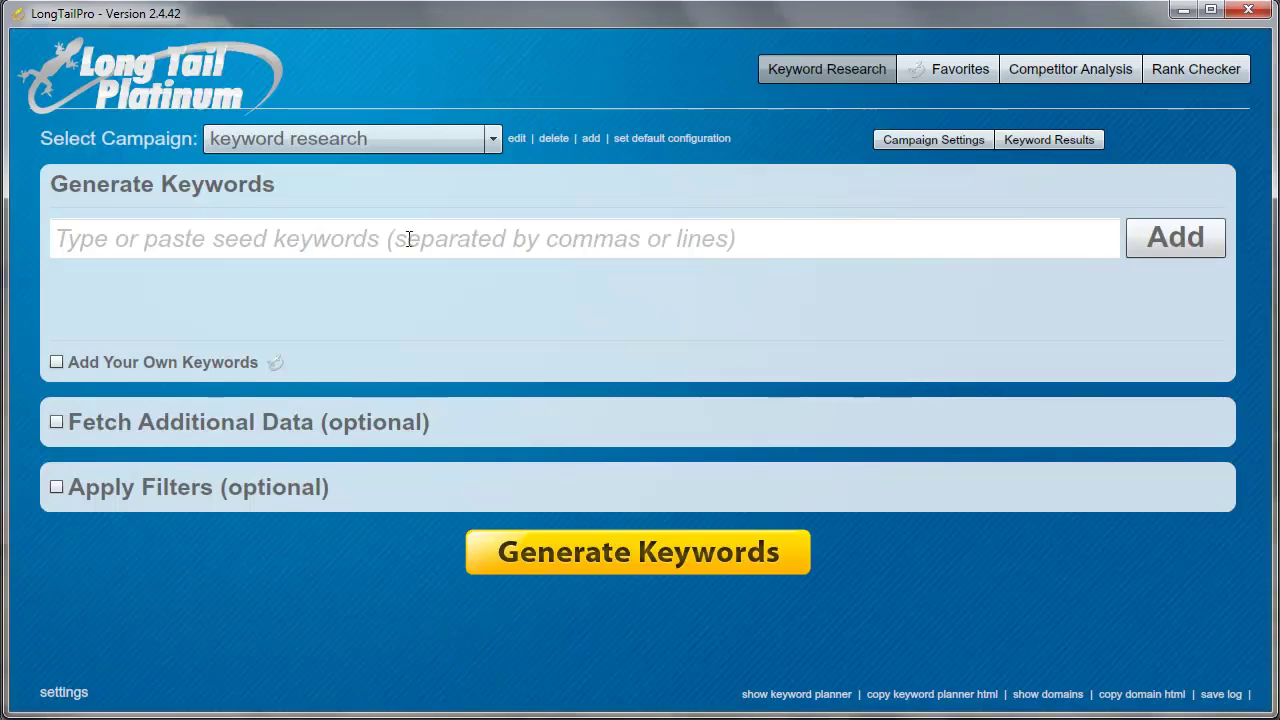
pyautogui.click(409, 238)
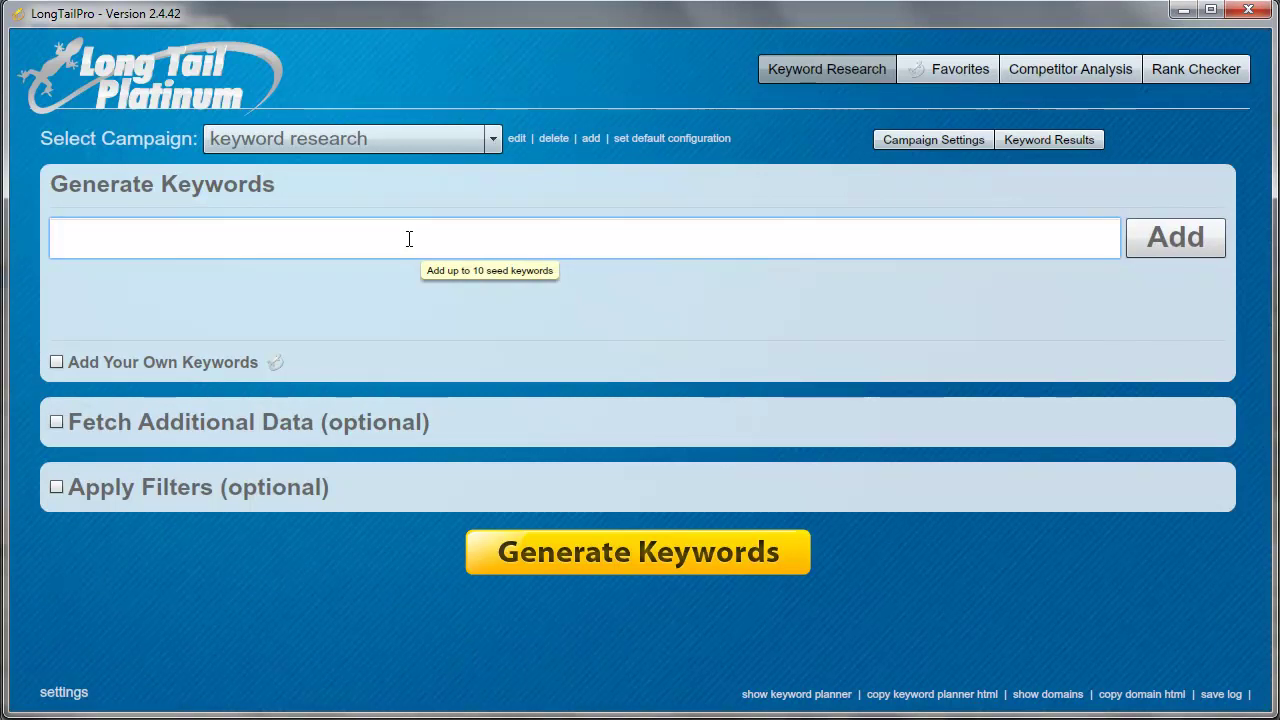
pyautogui.write('shark vacuum')
pyautogui.press('Return')
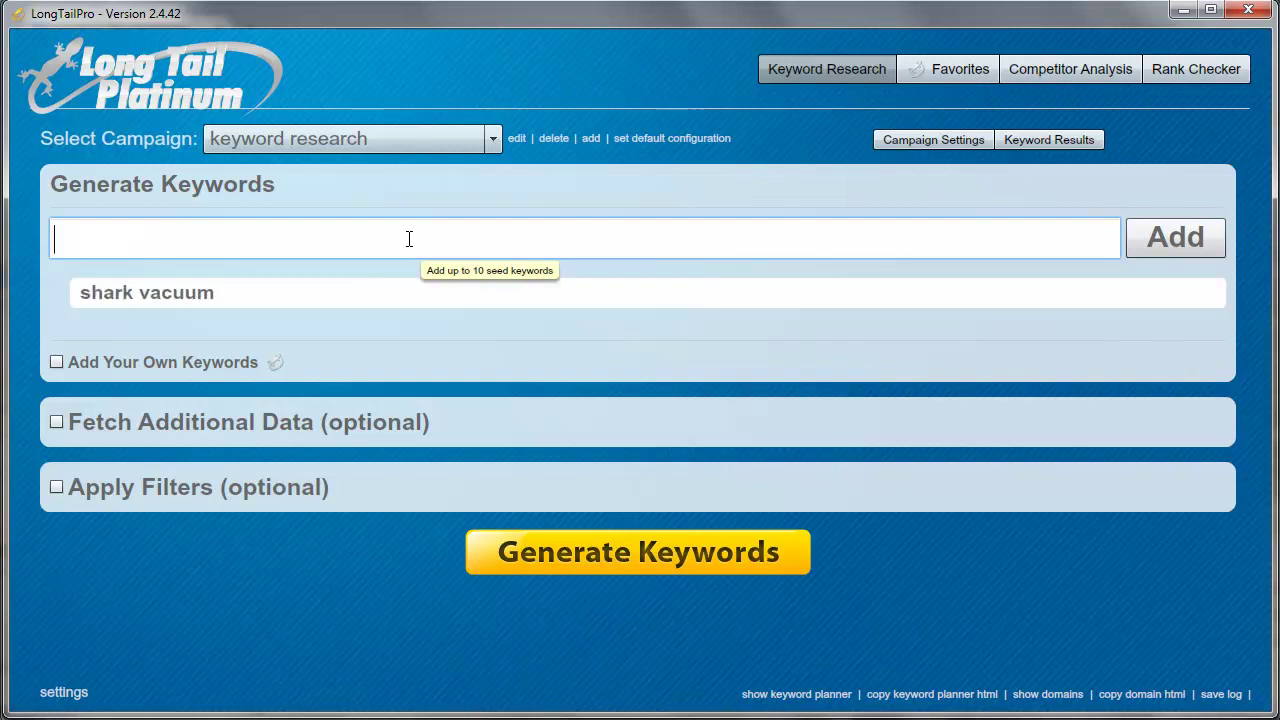
pyautogui.click(540, 551)
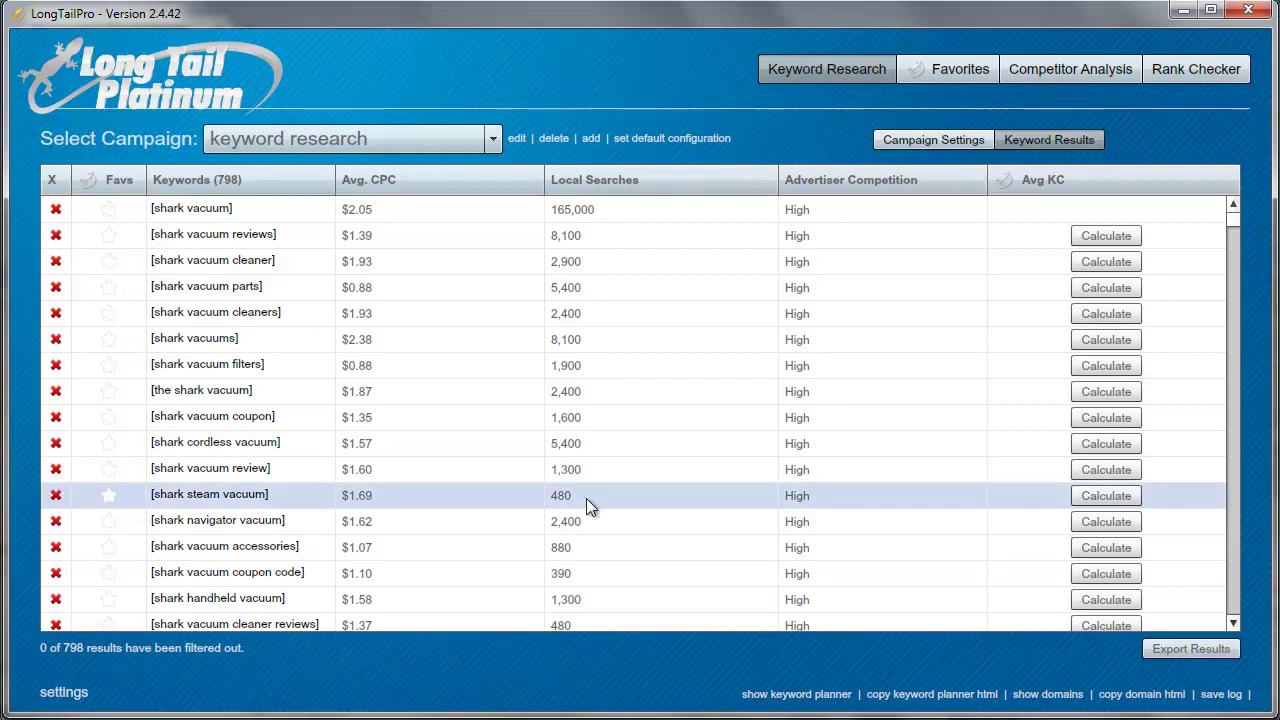
# Widen the Keywords column and sort the results by Local Searches from highest to lowest.
pyautogui.moveTo(332, 179); pyautogui.dragTo(368, 179)
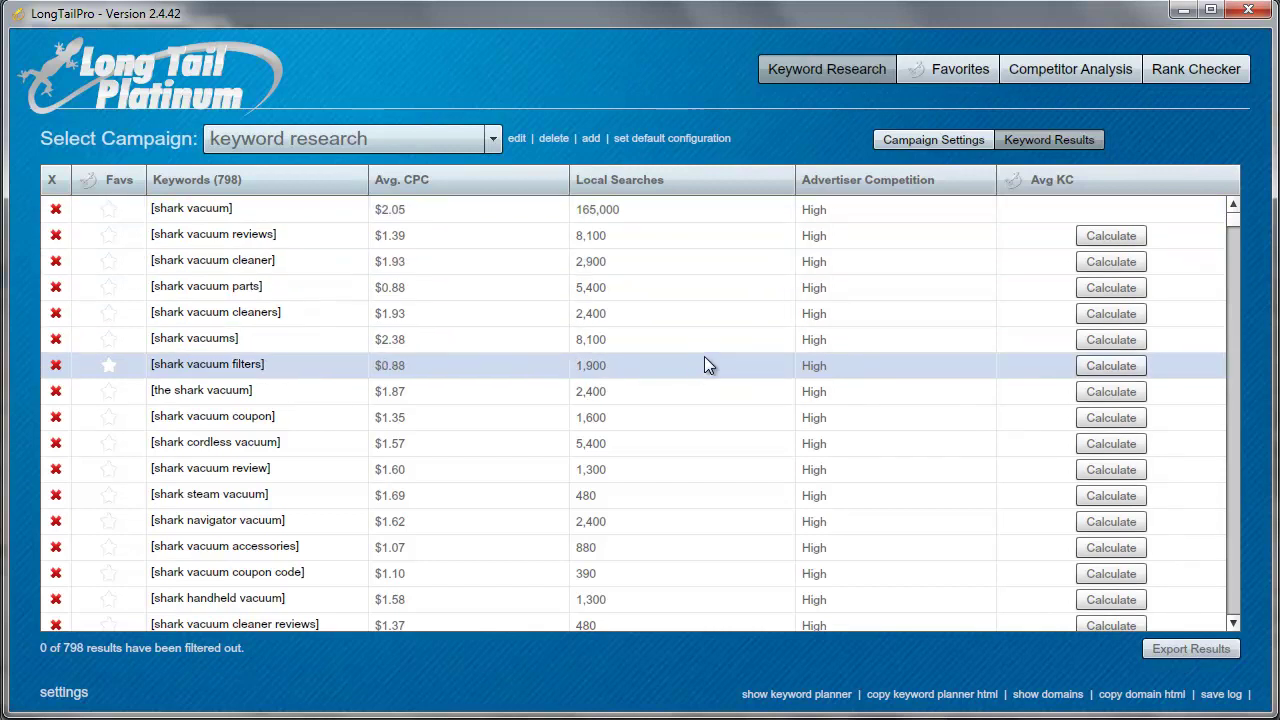
pyautogui.click(654, 181)
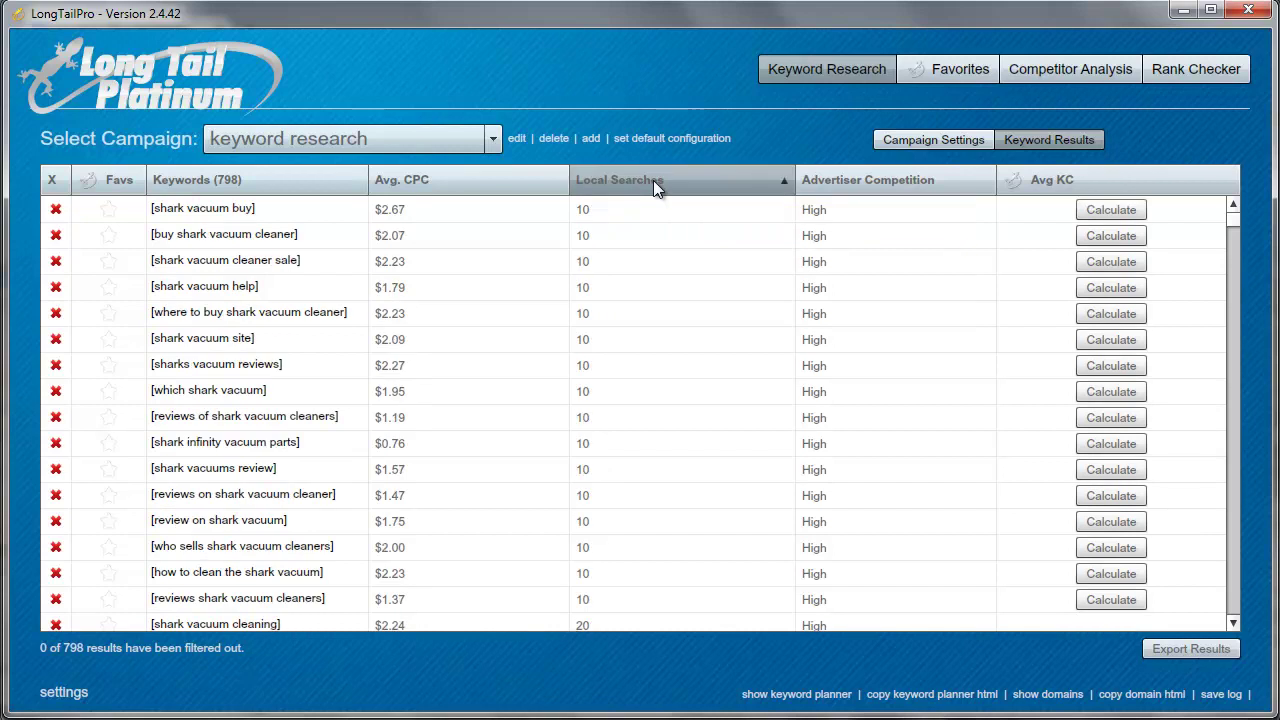
pyautogui.click(654, 181)
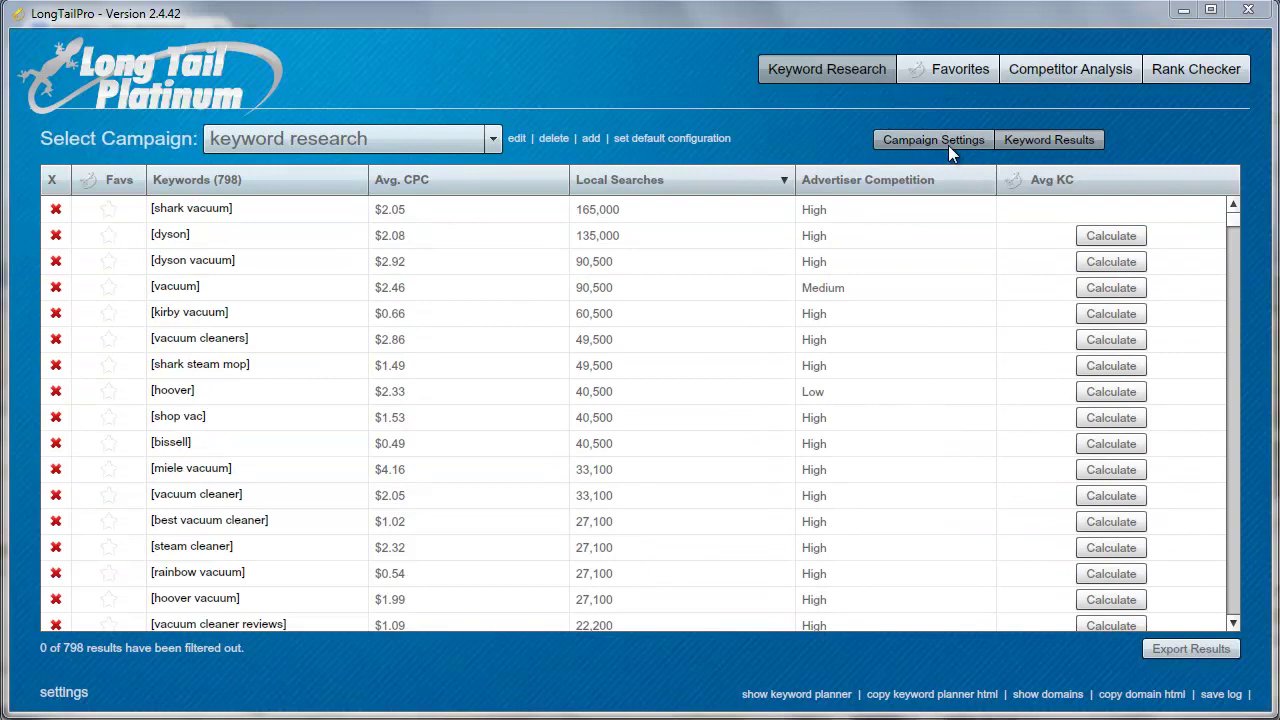
# View the competitor analysis for the keyword "shark vacuum" and return to the keyword results.
pyautogui.click(185, 214)
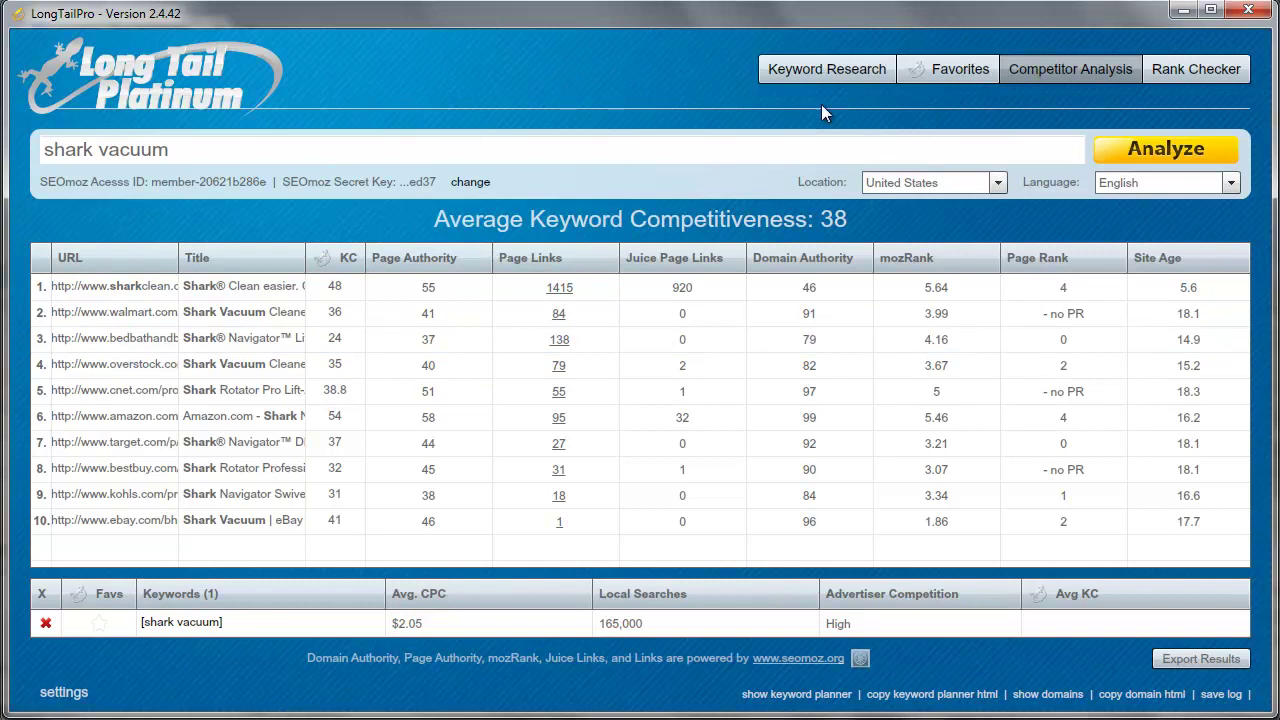
pyautogui.click(823, 70)
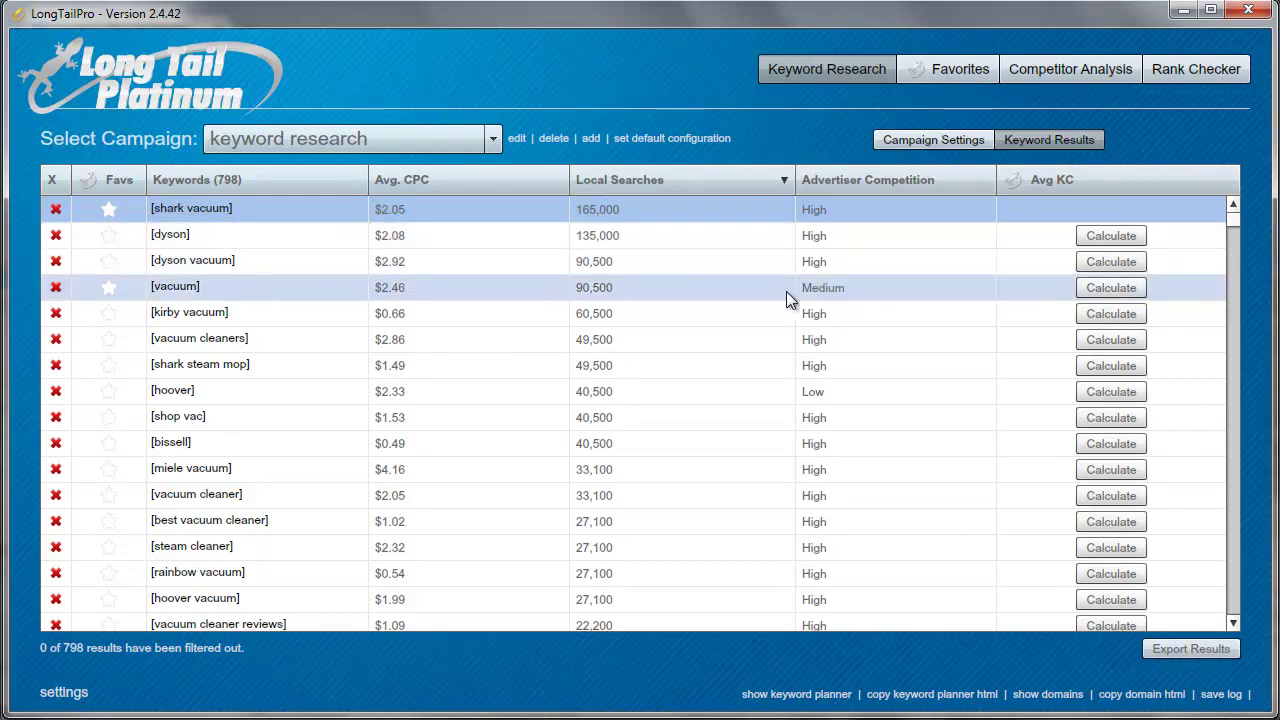
# Find the keyword "best handheld vacuum" in the results and calculate its average keyword competitiveness.
pyautogui.scroll(-5, 786, 296)
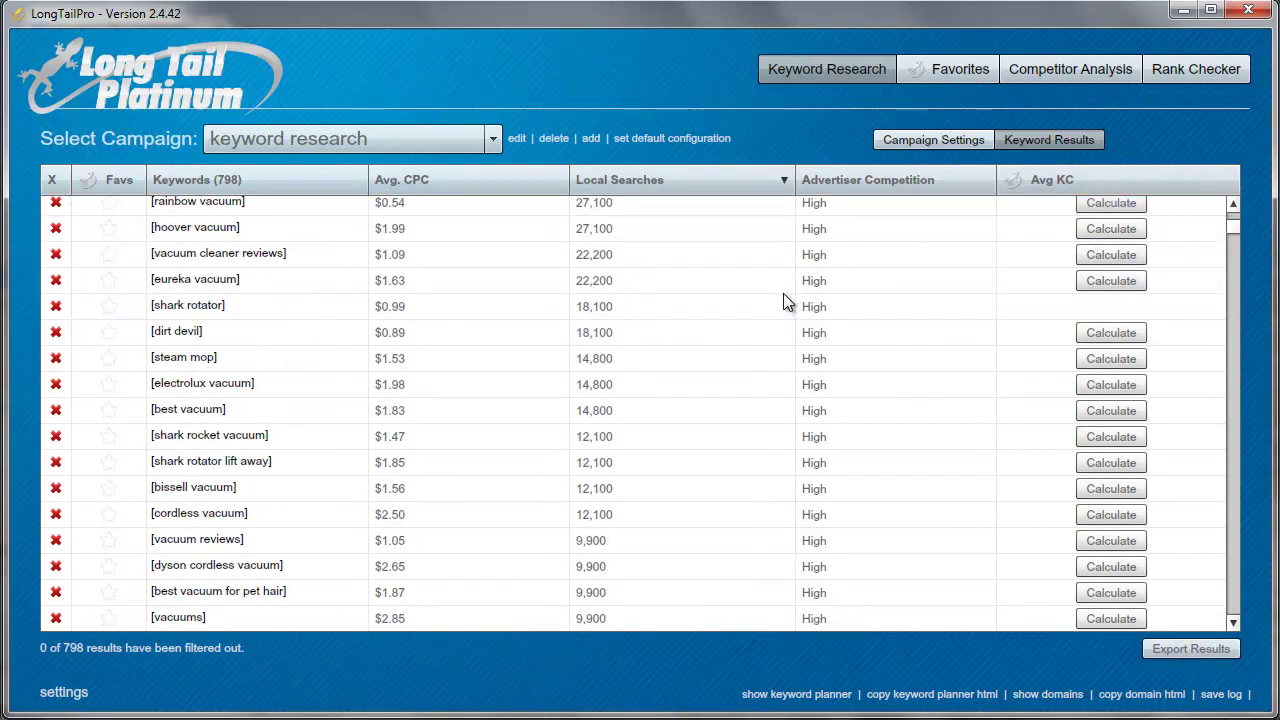
pyautogui.scroll(-5, 785, 300)
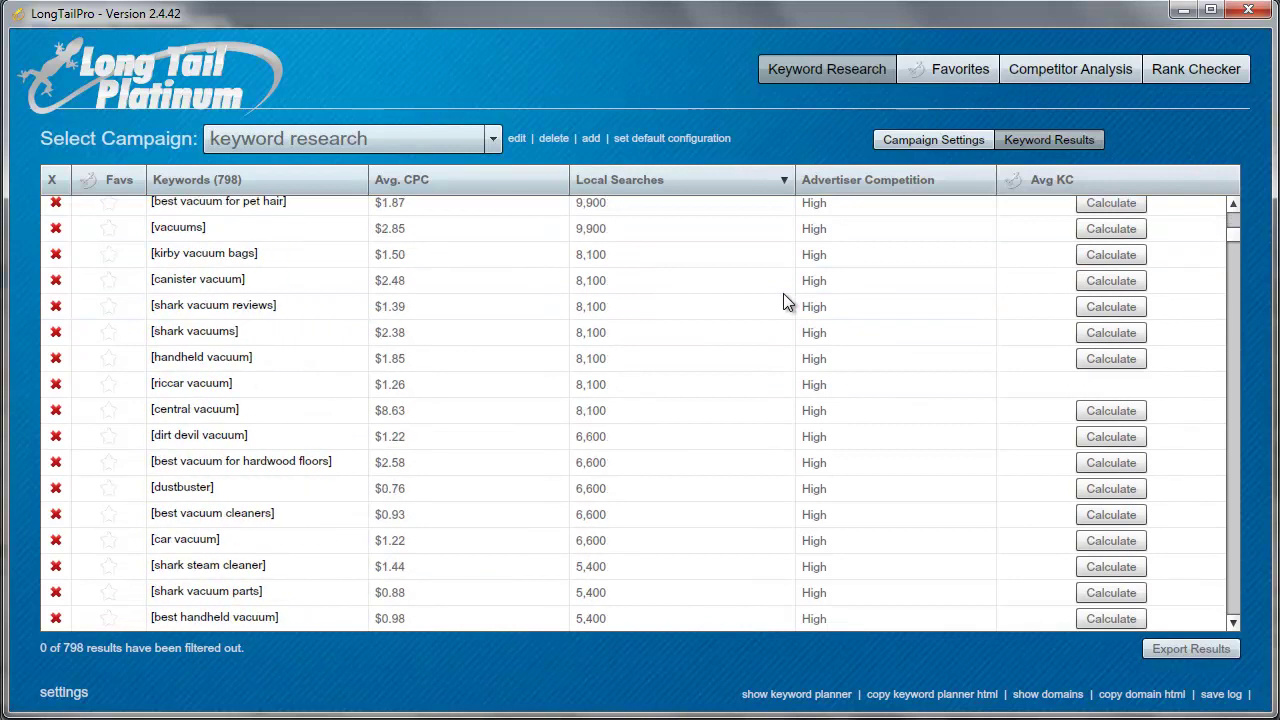
pyautogui.scroll(-1, 785, 302)
pyautogui.scroll(-1, 785, 302)
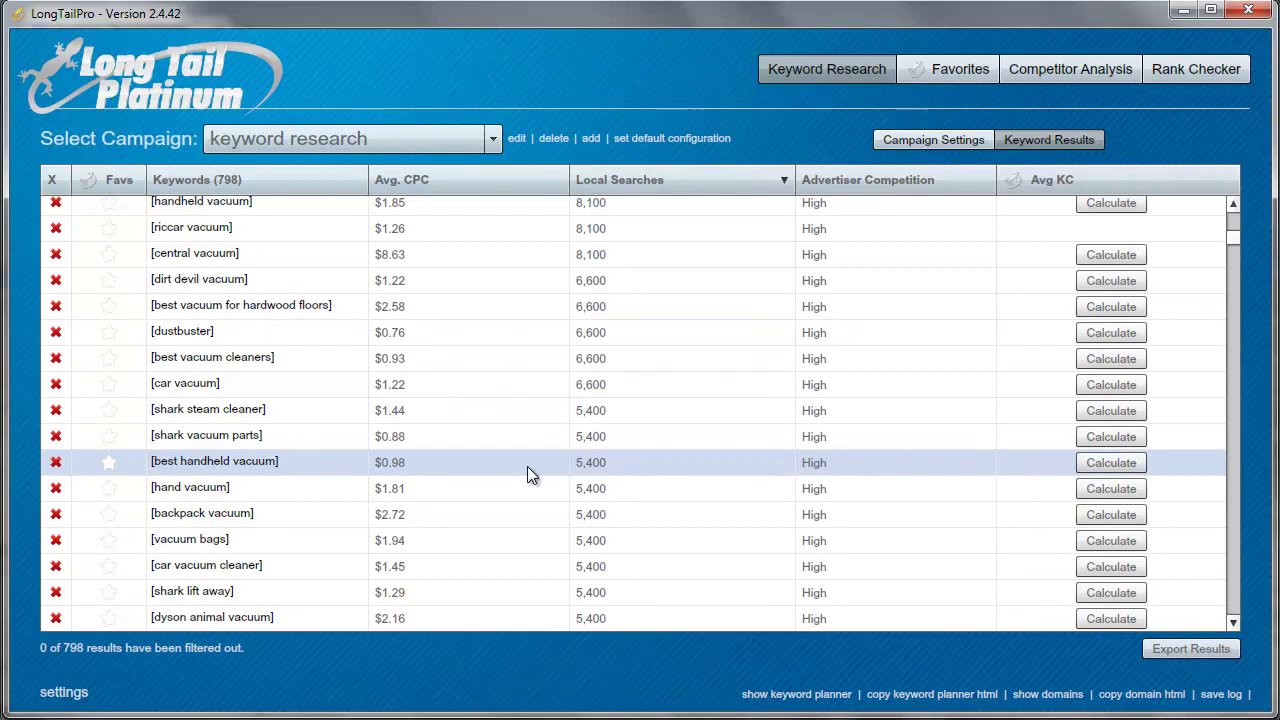
pyautogui.click(1105, 466)
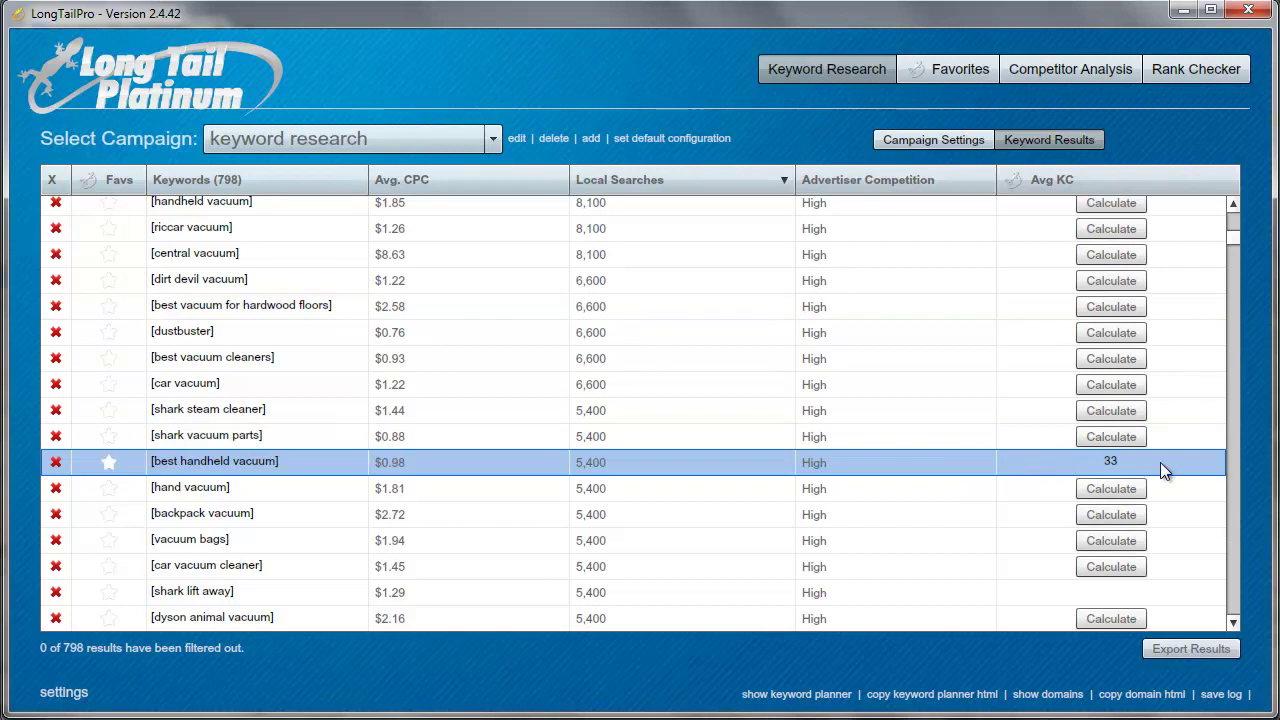
# Calculate the average KC for "dyson vacuum reviews", "best cordless vacuum", "best upright vacuum" and "dyson handheld".
pyautogui.scroll(-4, 1114, 467)
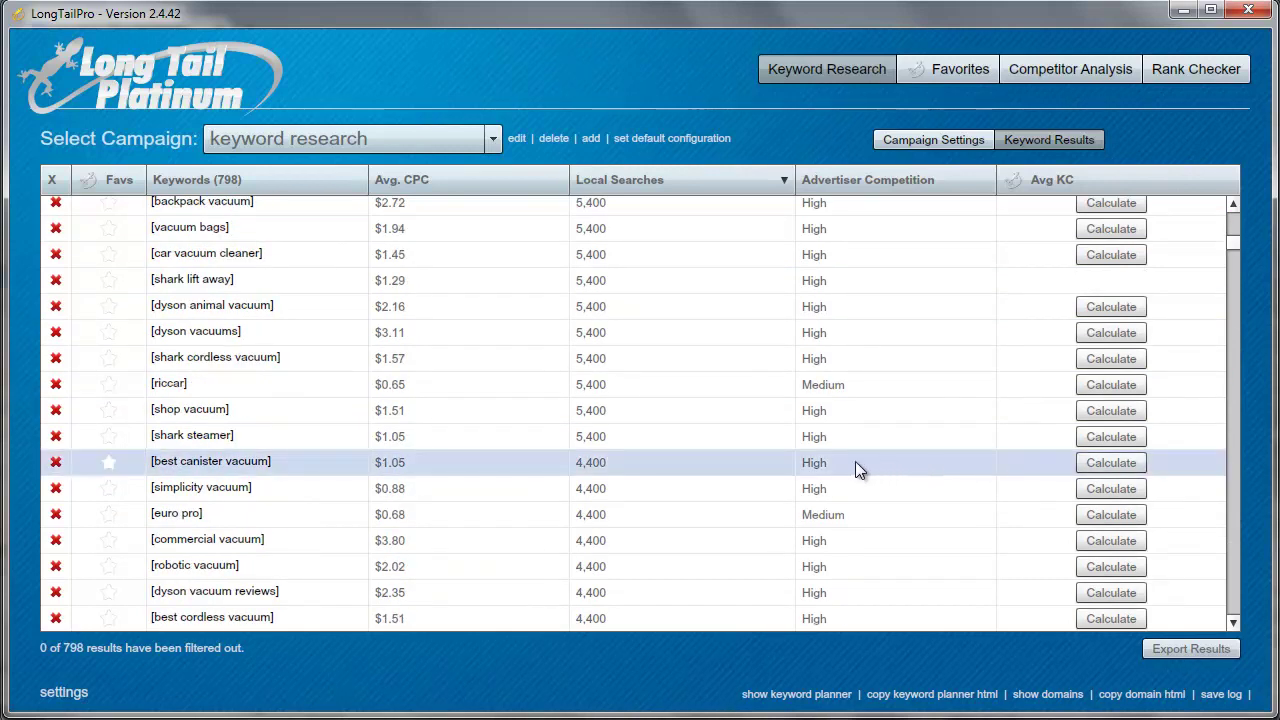
pyautogui.scroll(-1, 860, 466)
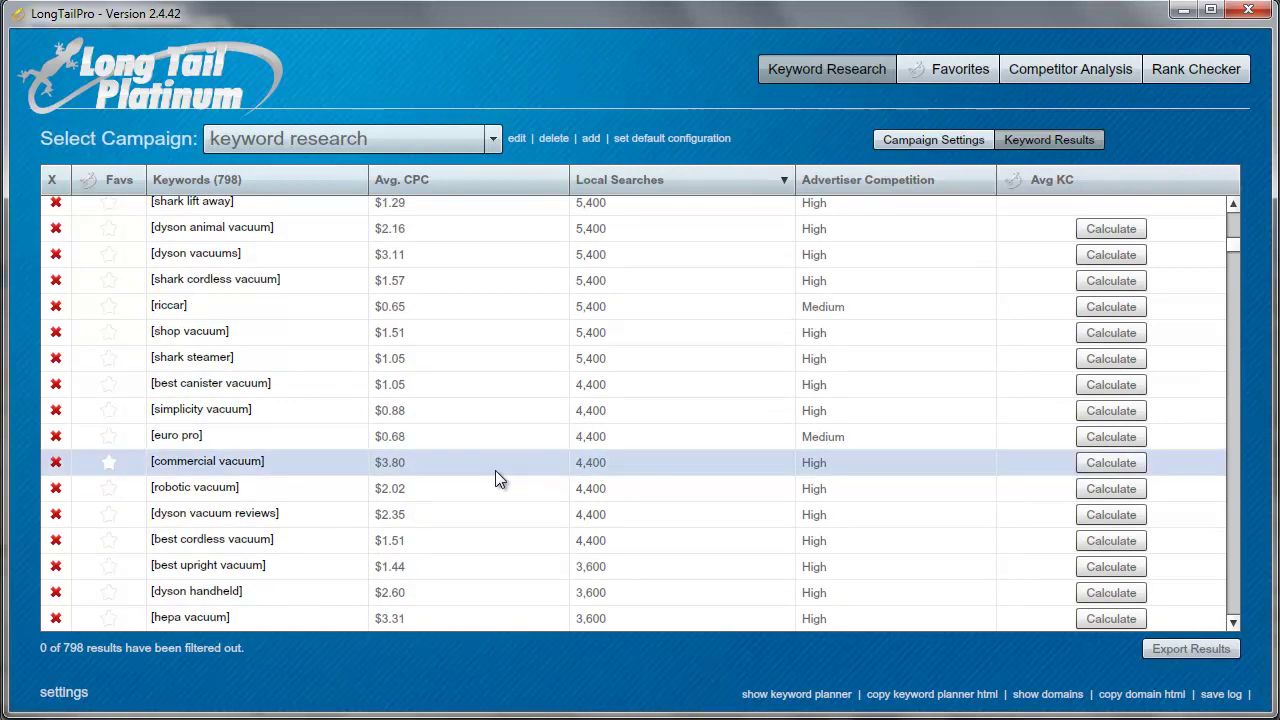
pyautogui.click(1115, 518)
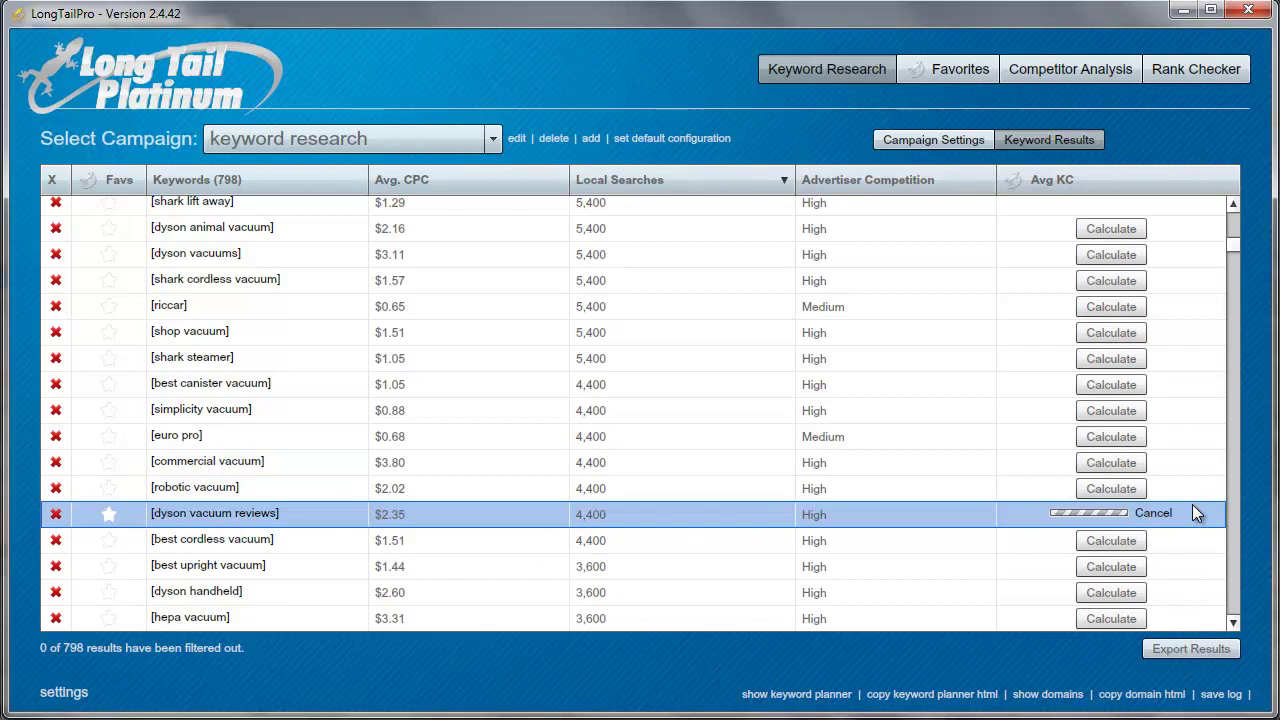
pyautogui.click(1108, 542)
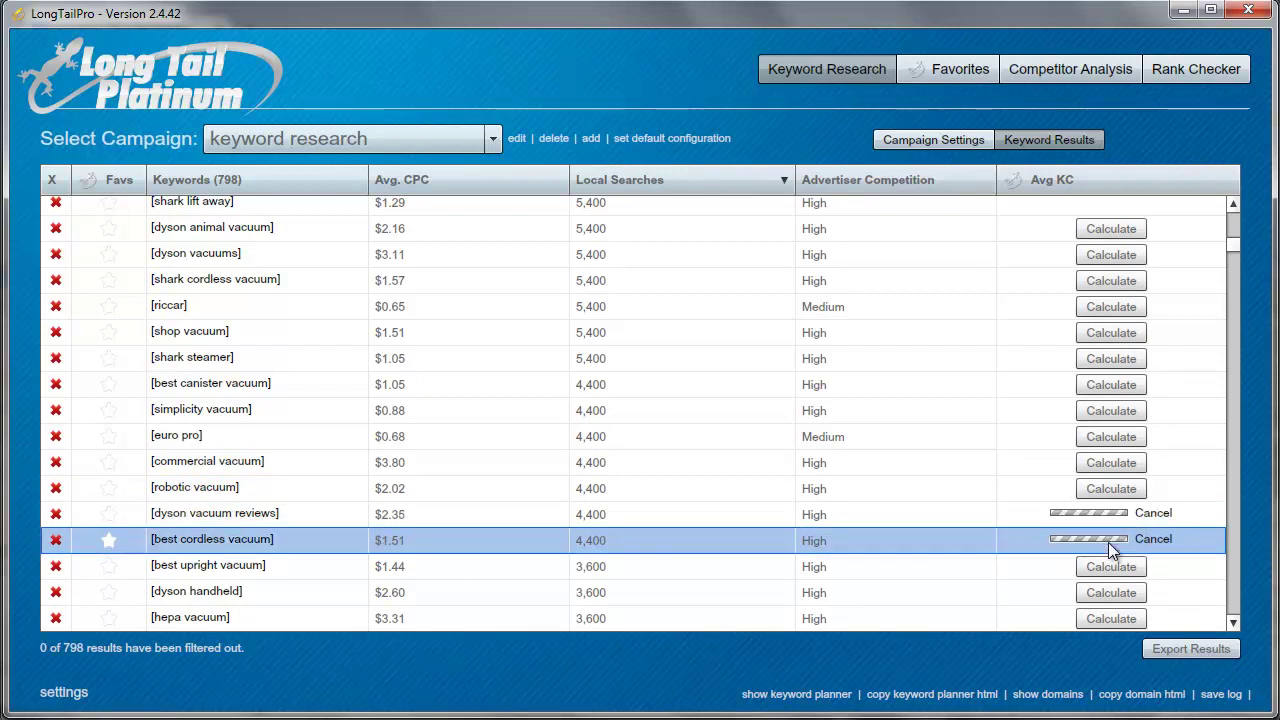
pyautogui.click(1108, 568)
pyautogui.click(1109, 589)
# Review the calculated KC scores and calculate the average KC for "shark rotator professional" further down the list.
pyautogui.scroll(-1, 1226, 370)
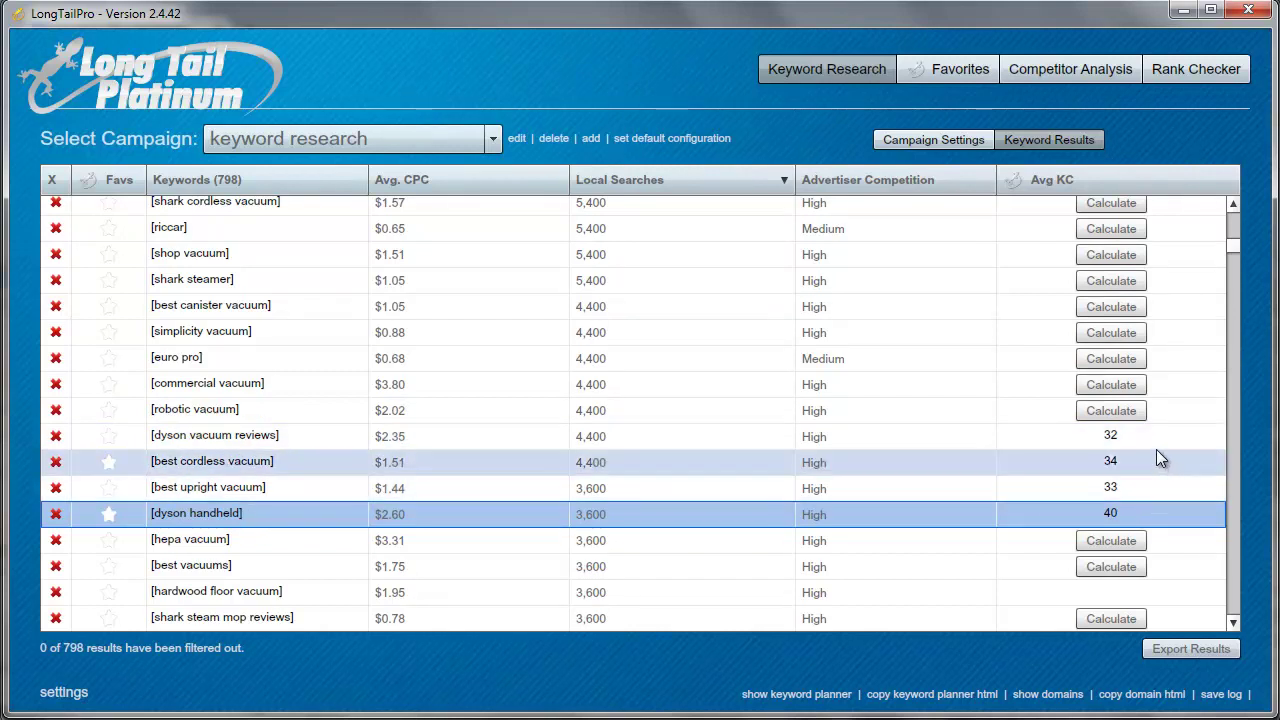
pyautogui.scroll(-3, 1157, 454)
pyautogui.scroll(-1, 1155, 455)
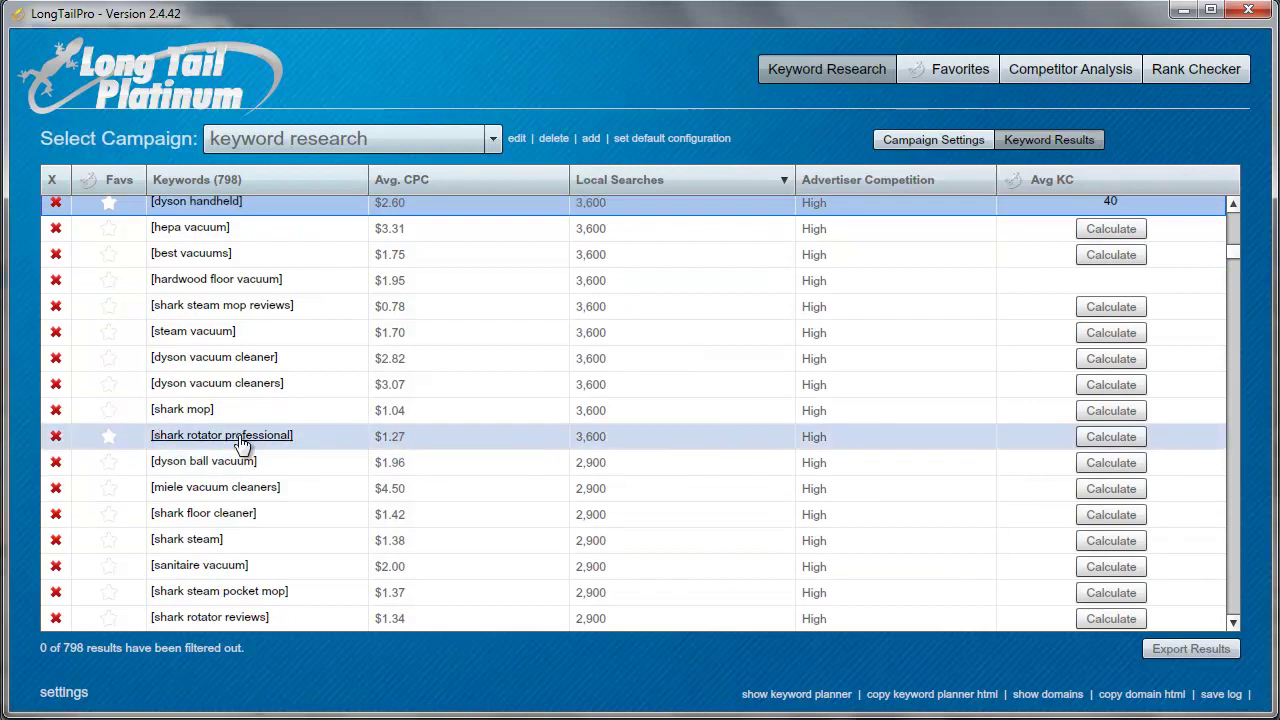
pyautogui.click(1111, 437)
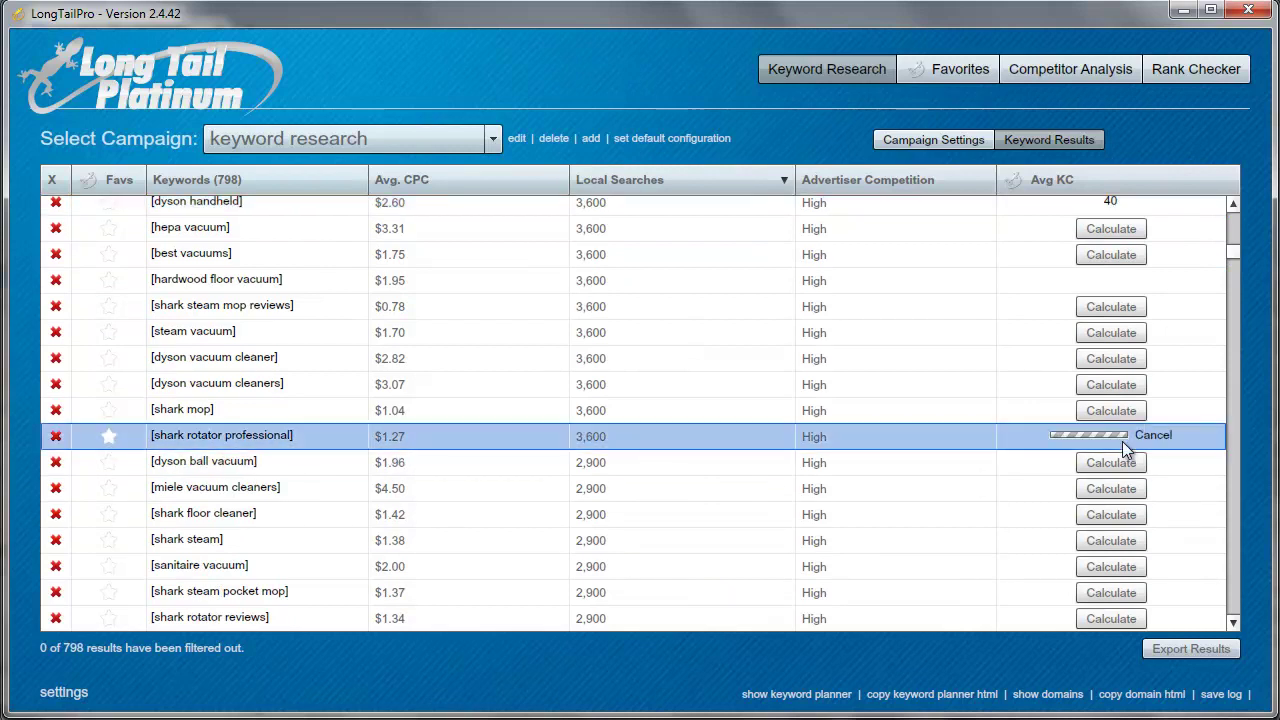
# Calculate the average KC for "miele vacuum cleaners" and for "vacuum parts" further down the list.
pyautogui.click(1106, 489)
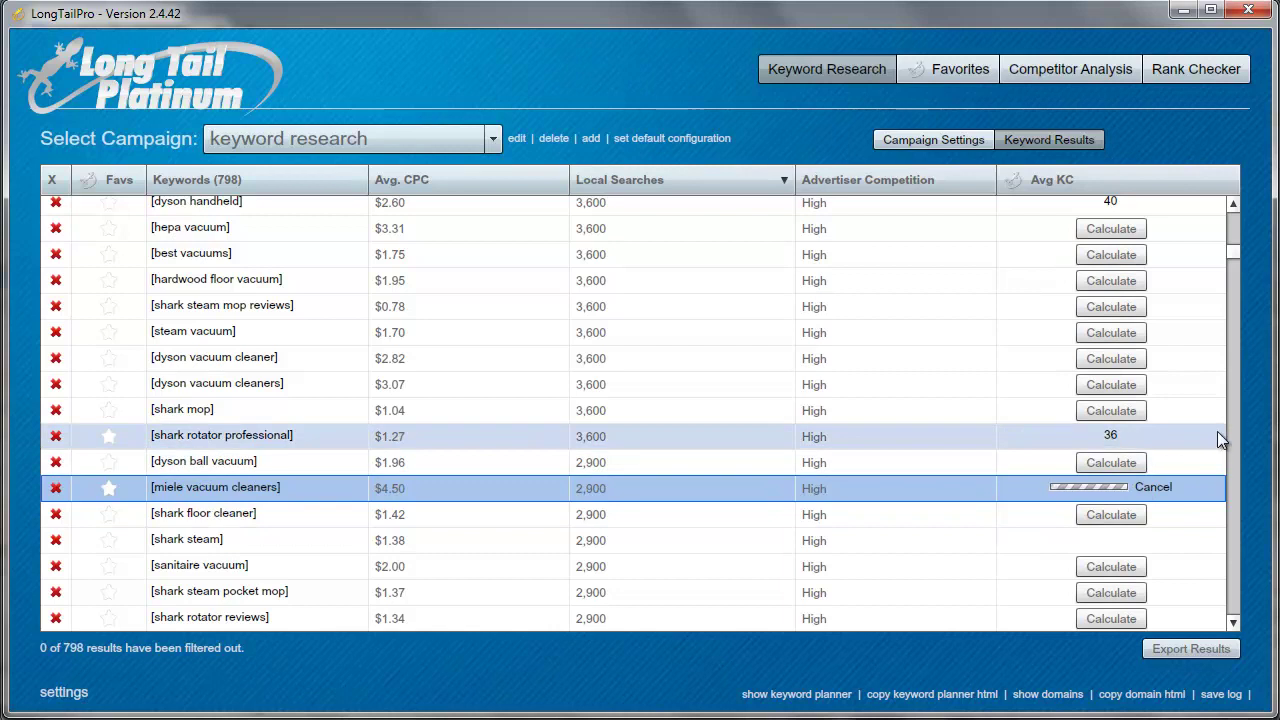
pyautogui.scroll(-2, 1210, 431)
pyautogui.scroll(-1, 1210, 431)
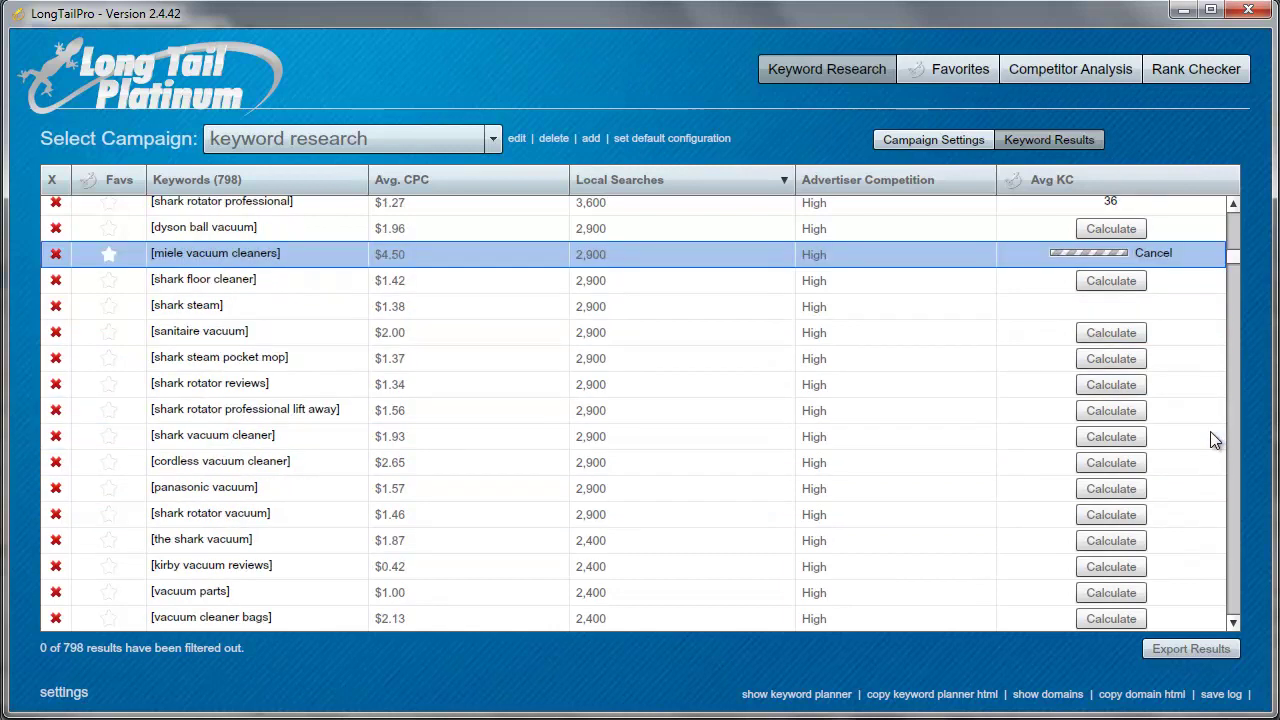
pyautogui.scroll(-1, 1210, 431)
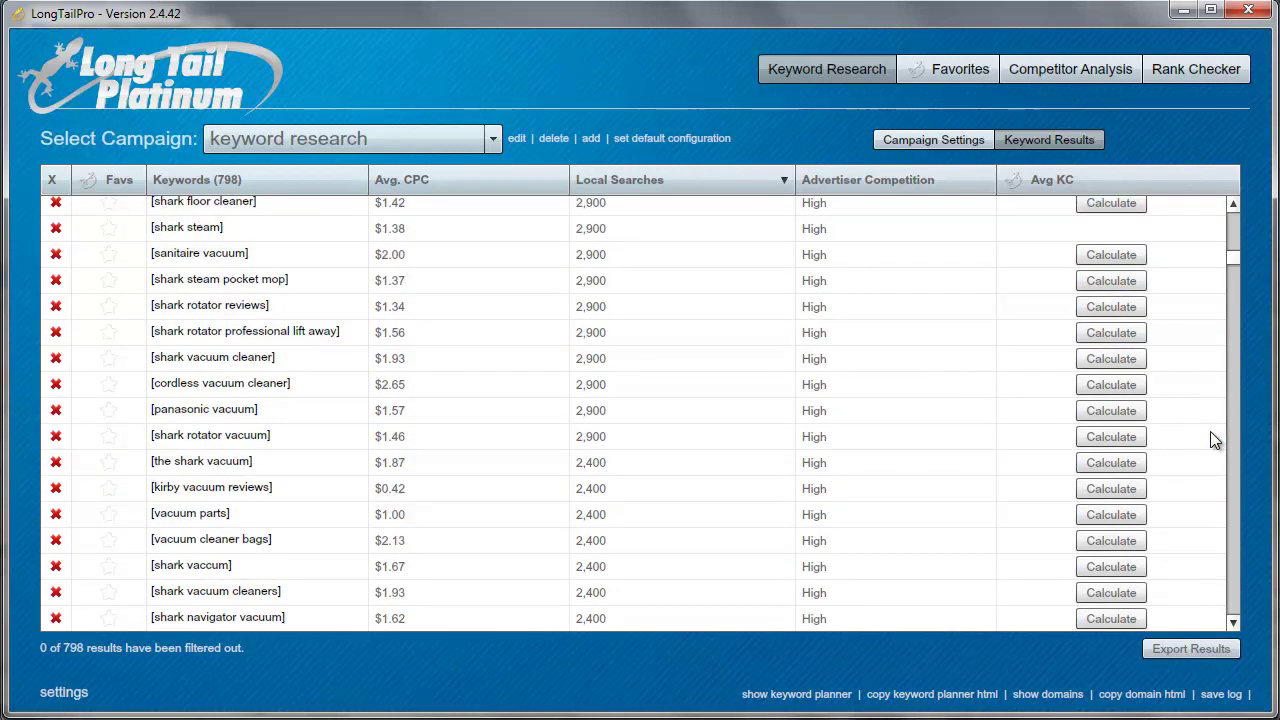
pyautogui.scroll(-1, 1210, 433)
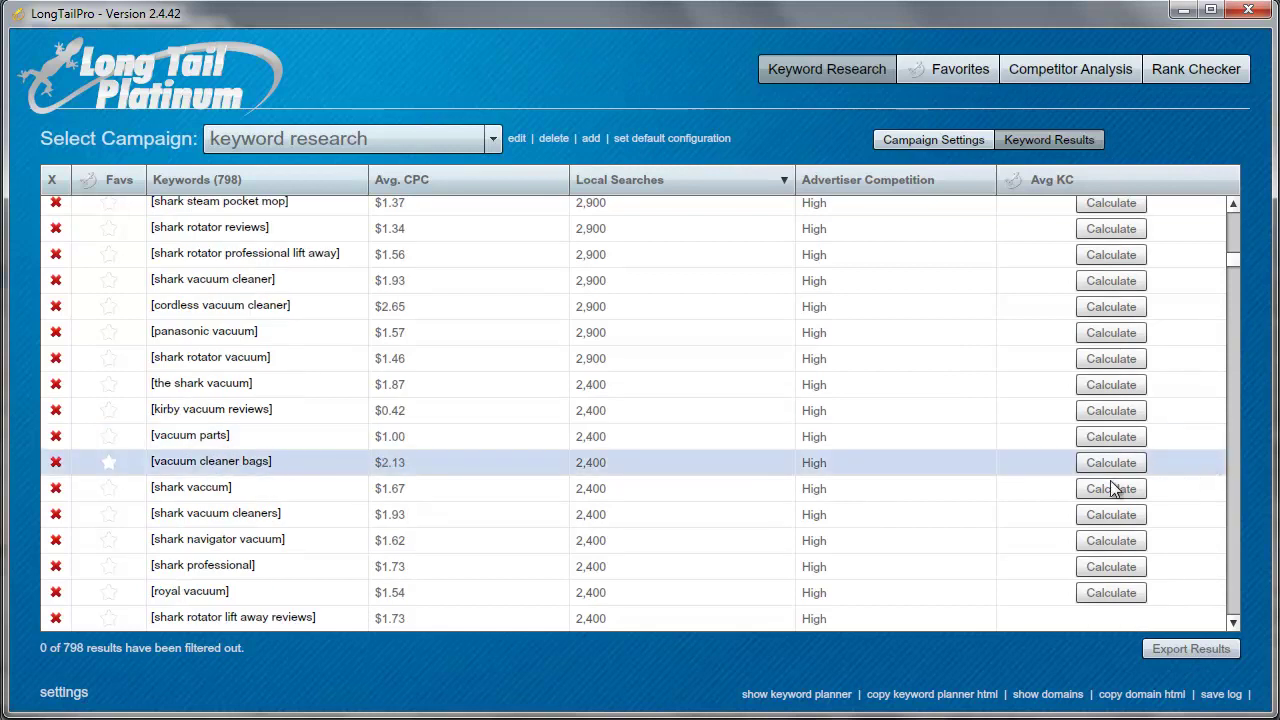
pyautogui.scroll(1, 1109, 543)
pyautogui.click(1109, 542)
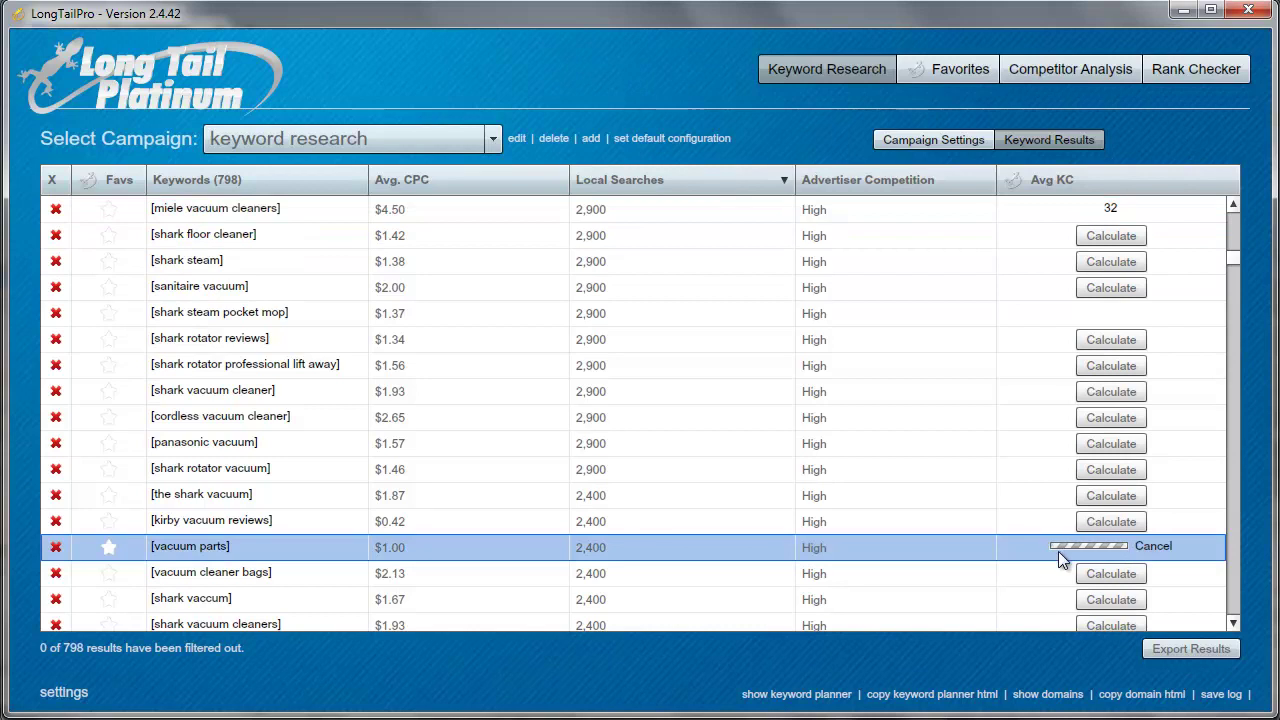
# Calculate the average KC for "shark navigator vacuum" and "shark rotator lift away reviews".
pyautogui.scroll(-1, 1140, 560)
pyautogui.click(1125, 566)
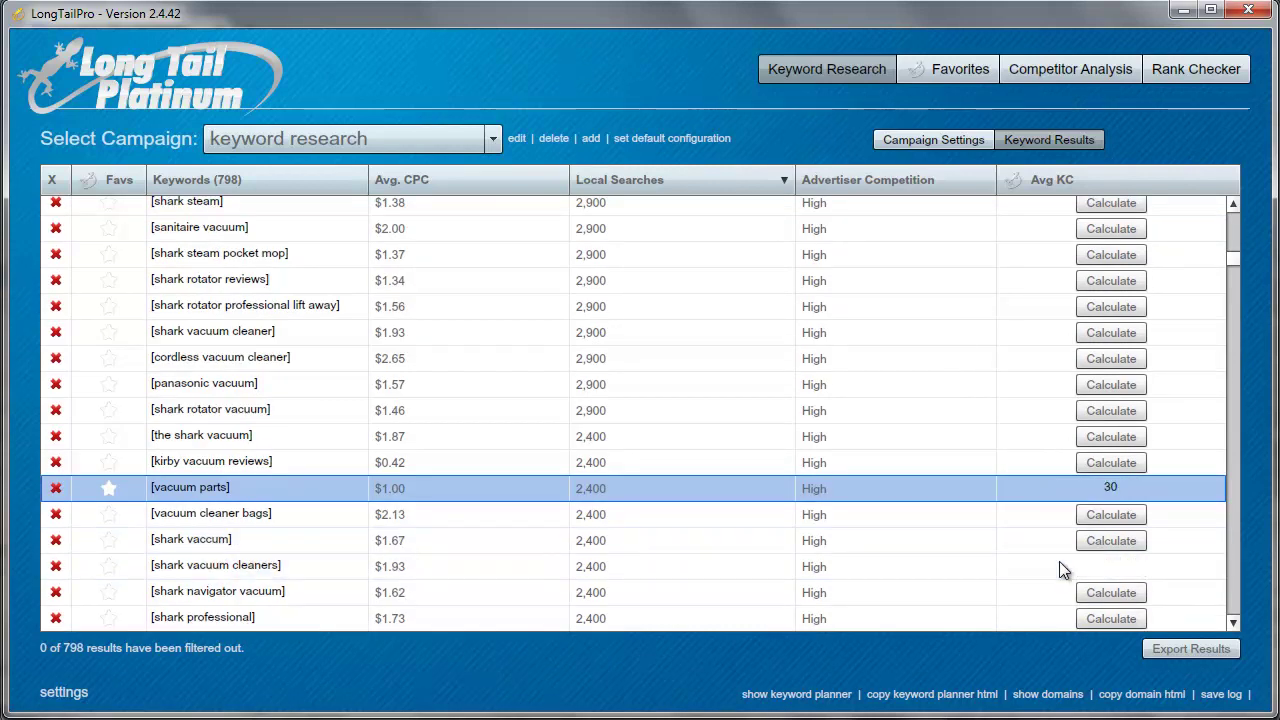
pyautogui.click(1101, 589)
pyautogui.scroll(-2, 1216, 495)
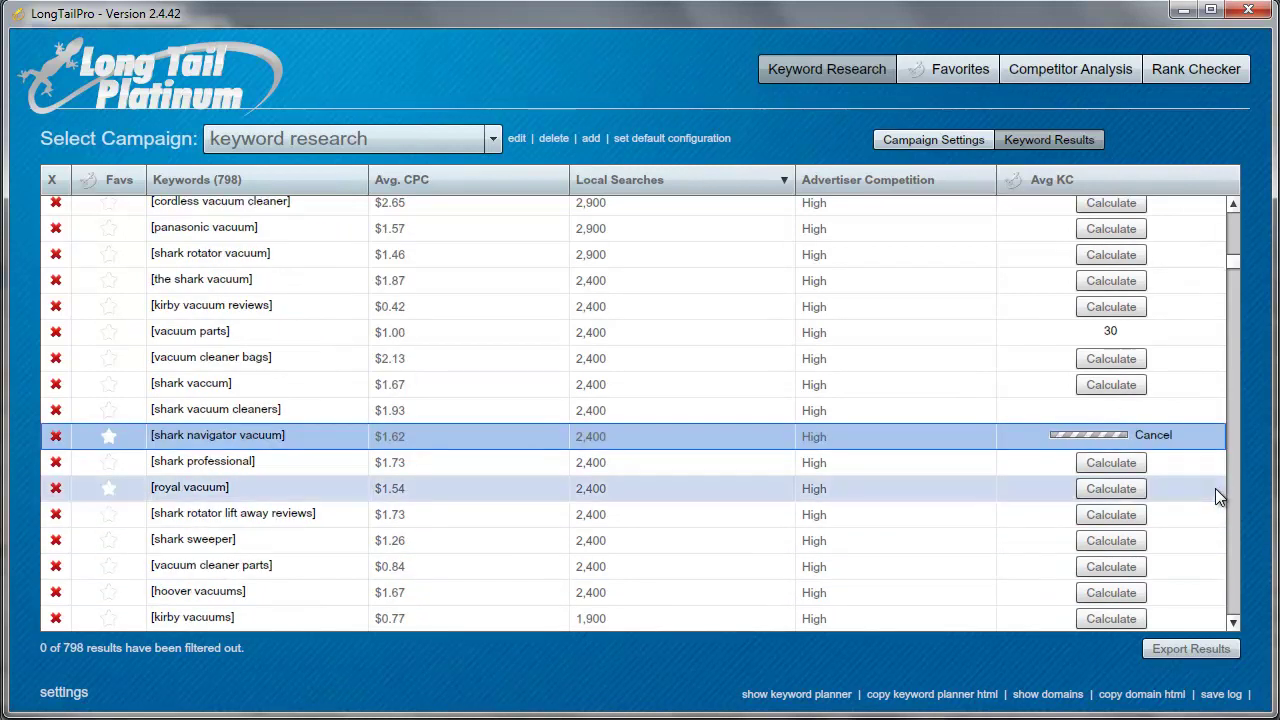
pyautogui.scroll(-1, 1210, 495)
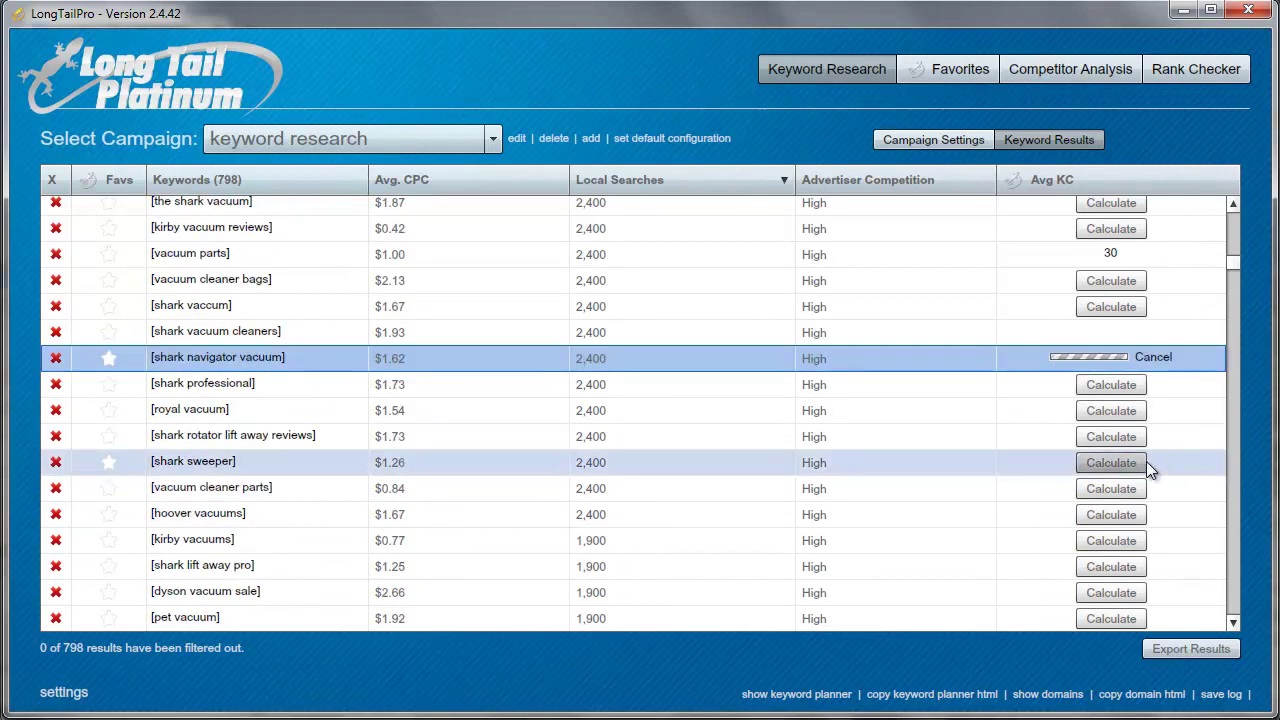
pyautogui.click(1129, 440)
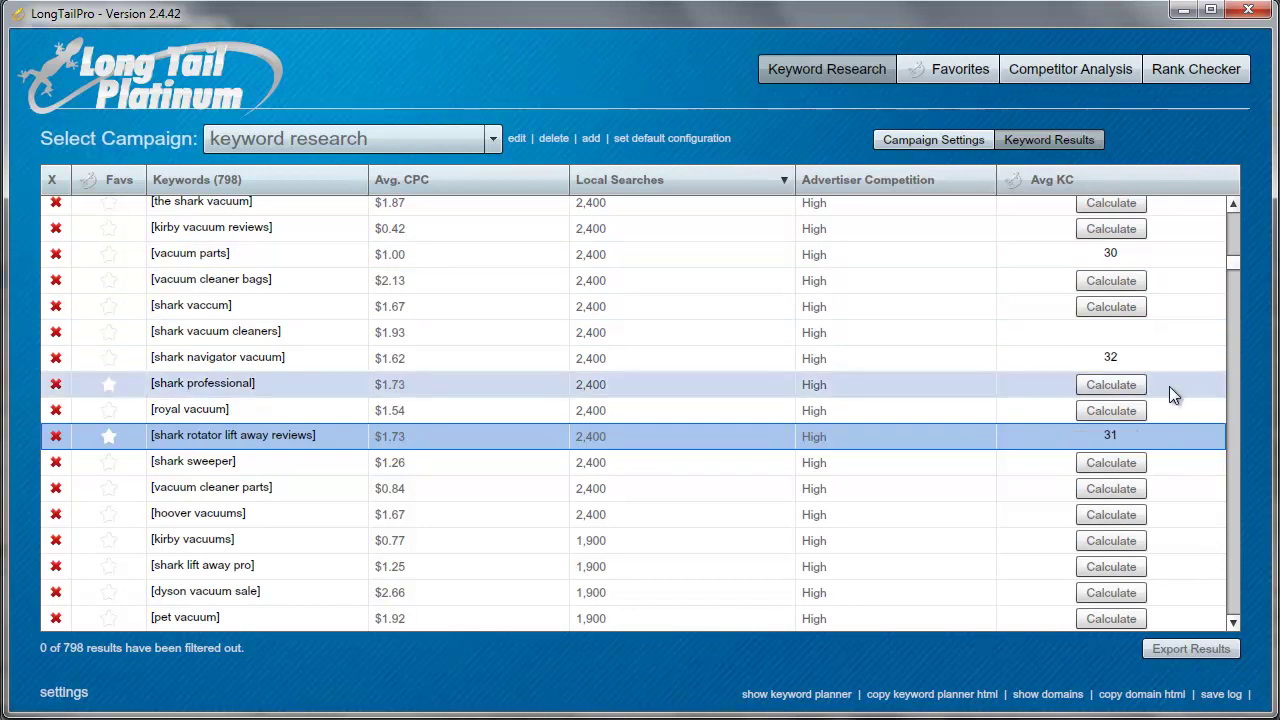
# Calculate the average KC for "shark lift away pro" among the keywords with 1,900 local searches.
pyautogui.scroll(-2, 1169, 386)
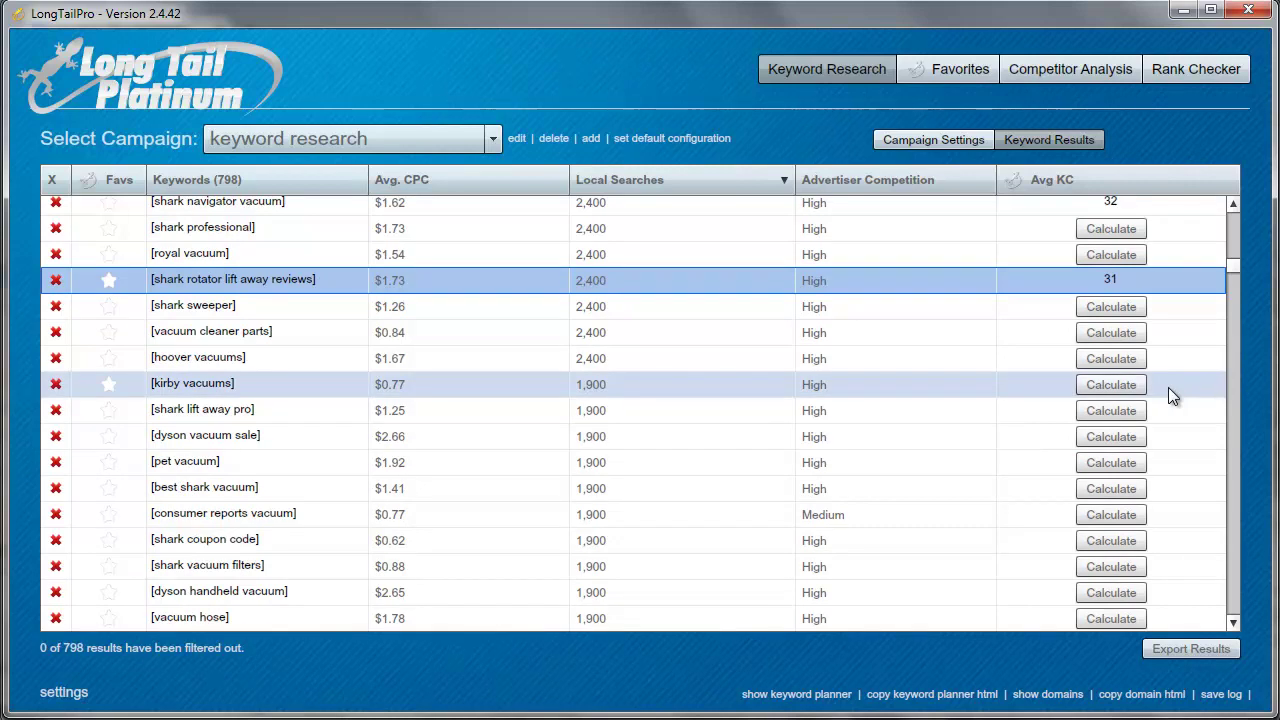
pyautogui.click(1134, 410)
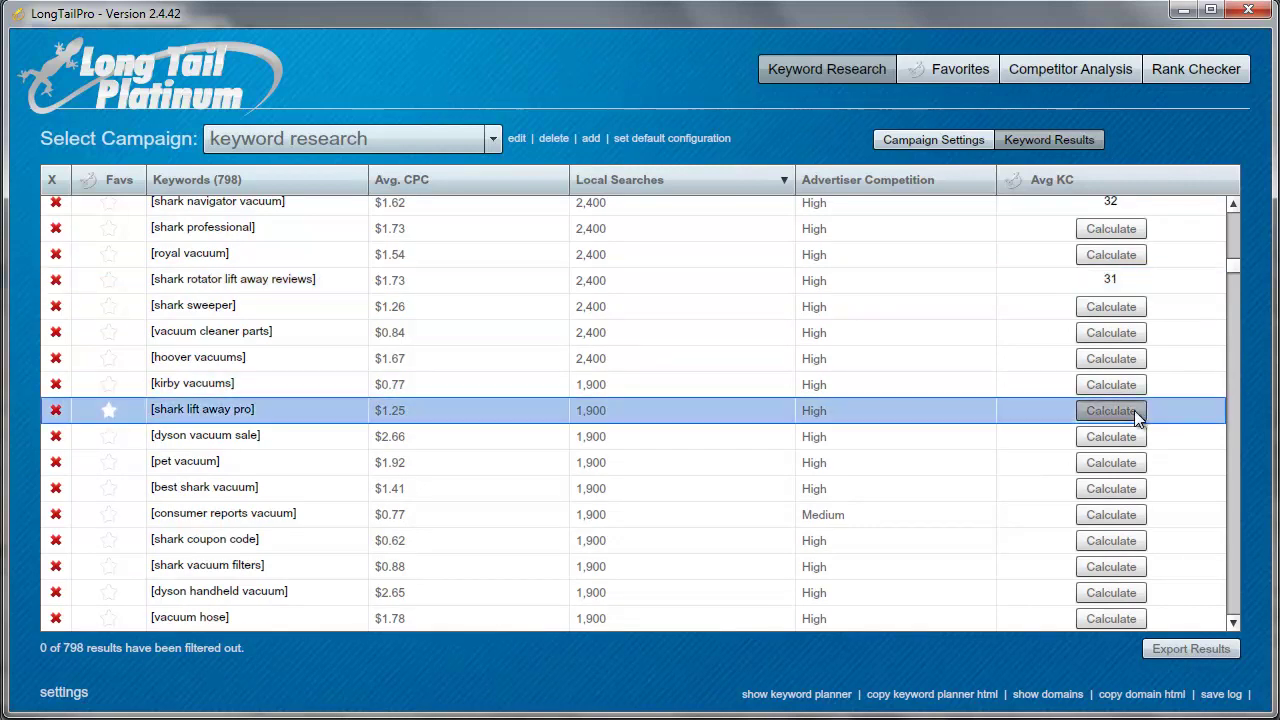
pyautogui.scroll(-2, 1222, 406)
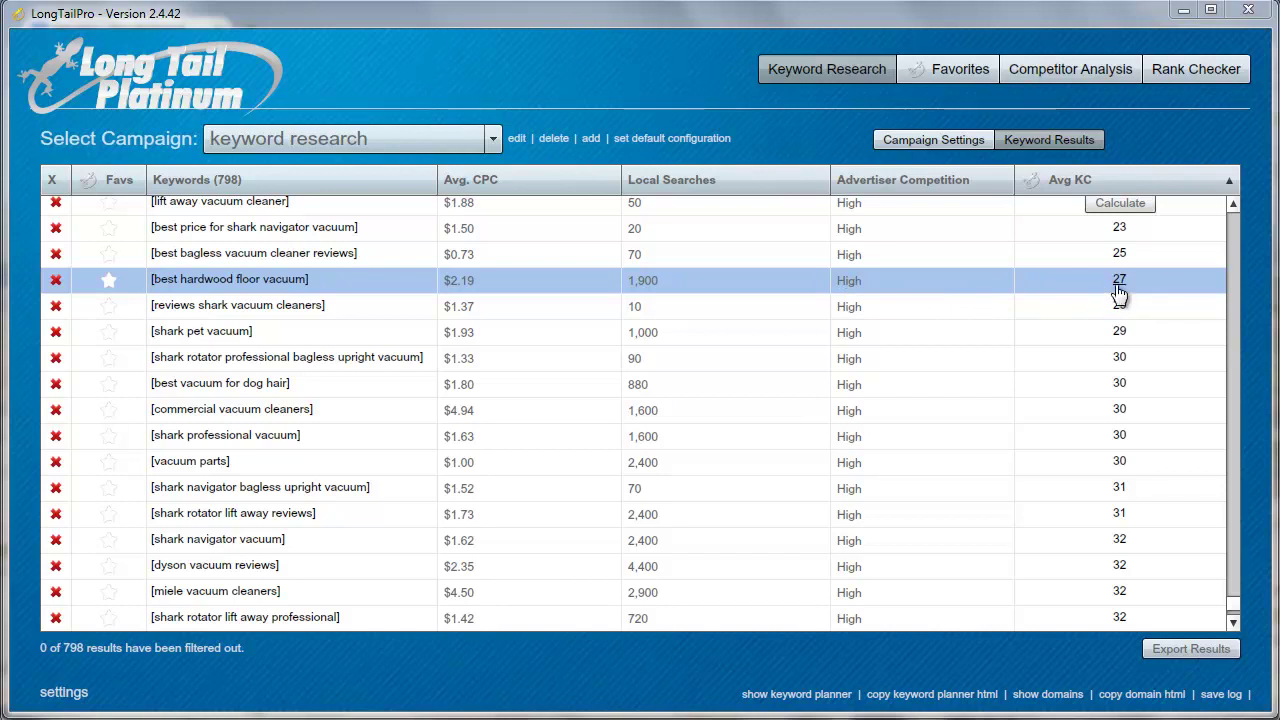
# Examine the competitor analysis for "best hardwood floor vacuum", adjusting the column widths, and return to the keyword results.
pyautogui.click(264, 285)
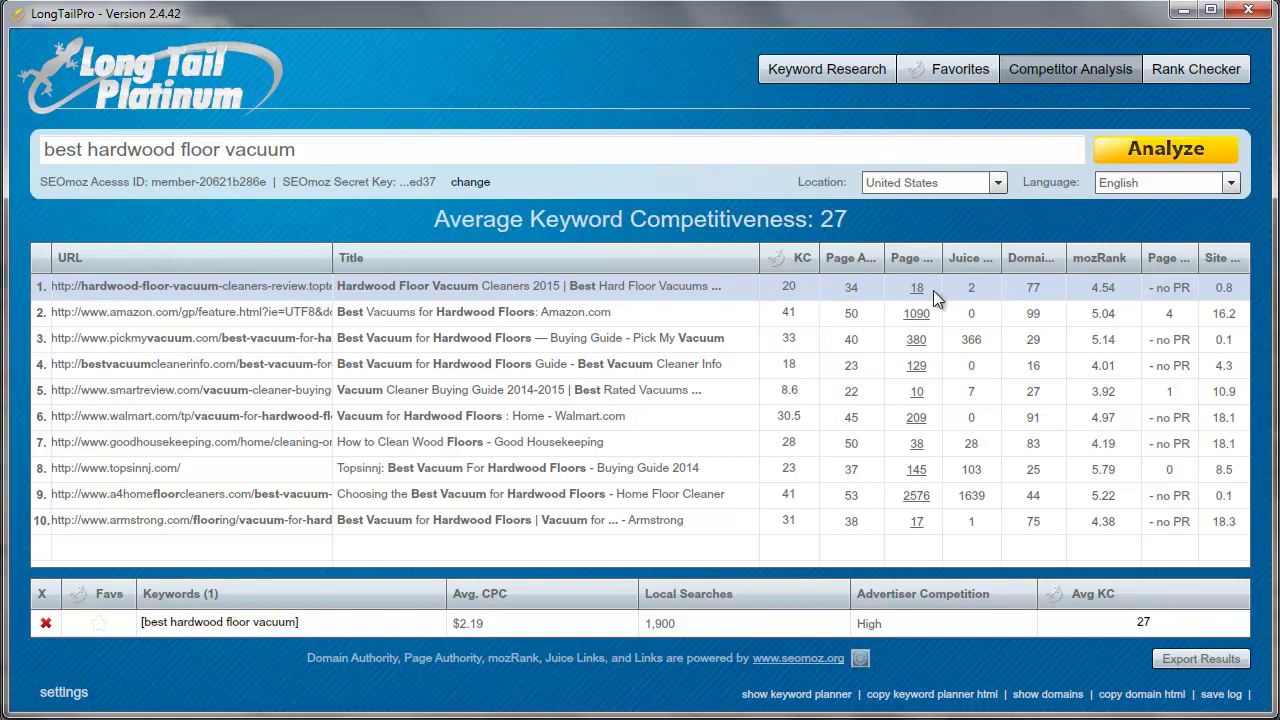
pyautogui.moveTo(944, 257); pyautogui.dragTo(988, 258)
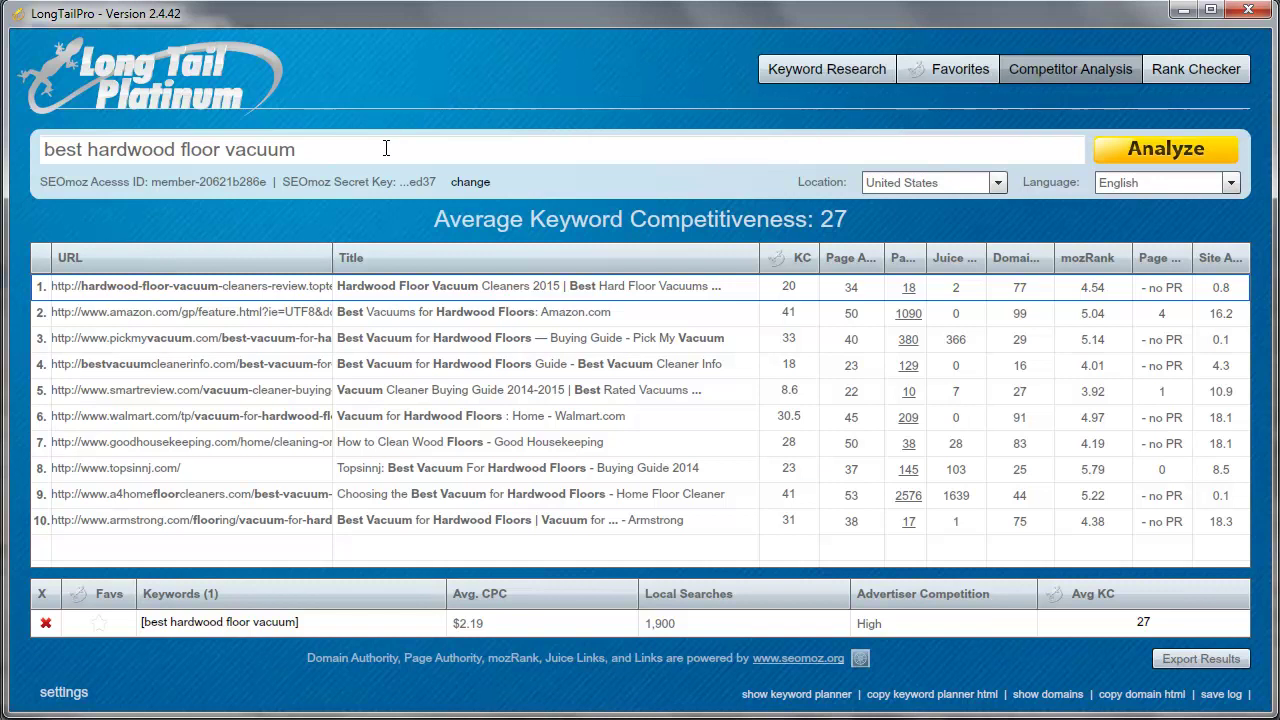
pyautogui.click(834, 66)
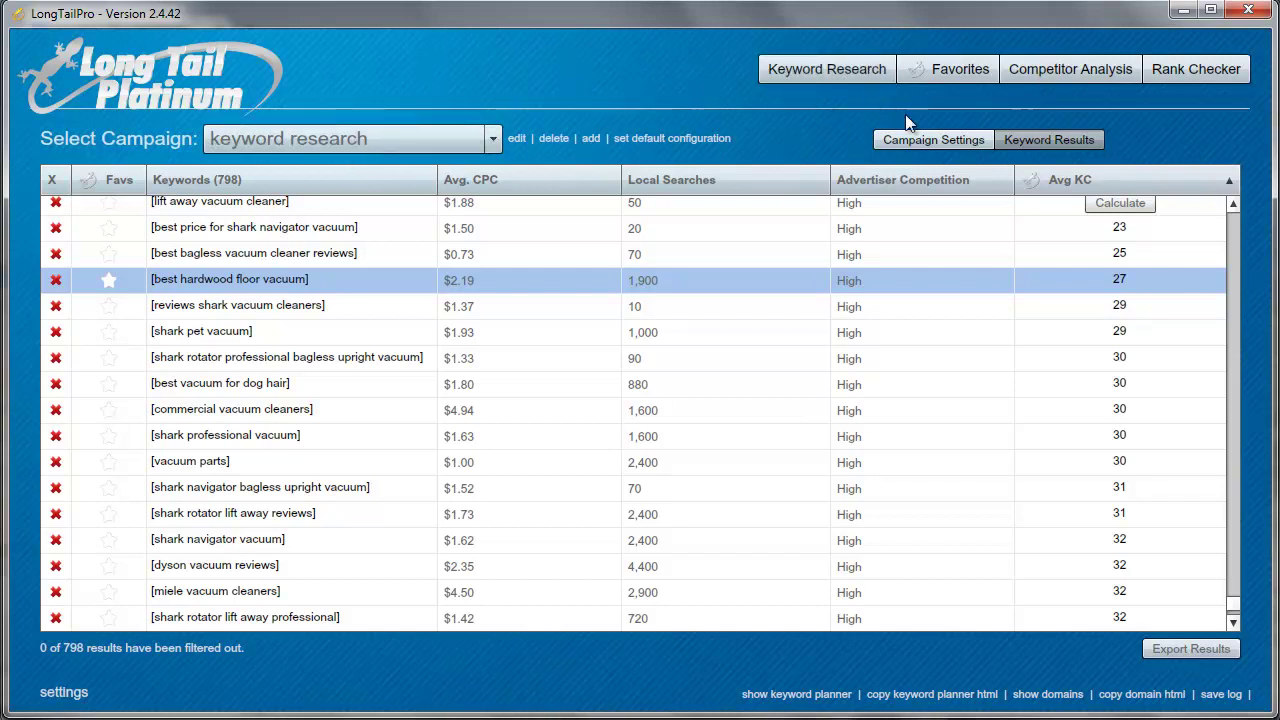
# Replace the seed keyword "shark vacuum" with "wireless headphones" in the campaign settings and generate keywords.
pyautogui.click(933, 139)
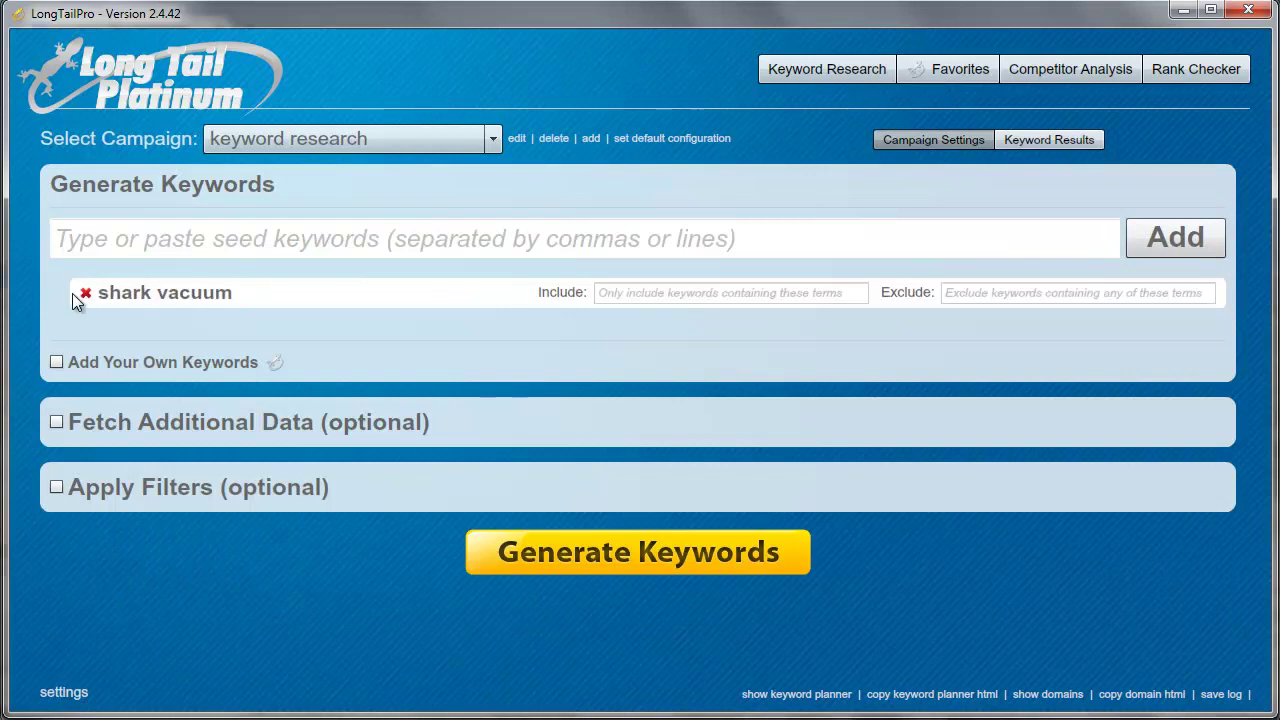
pyautogui.click(86, 295)
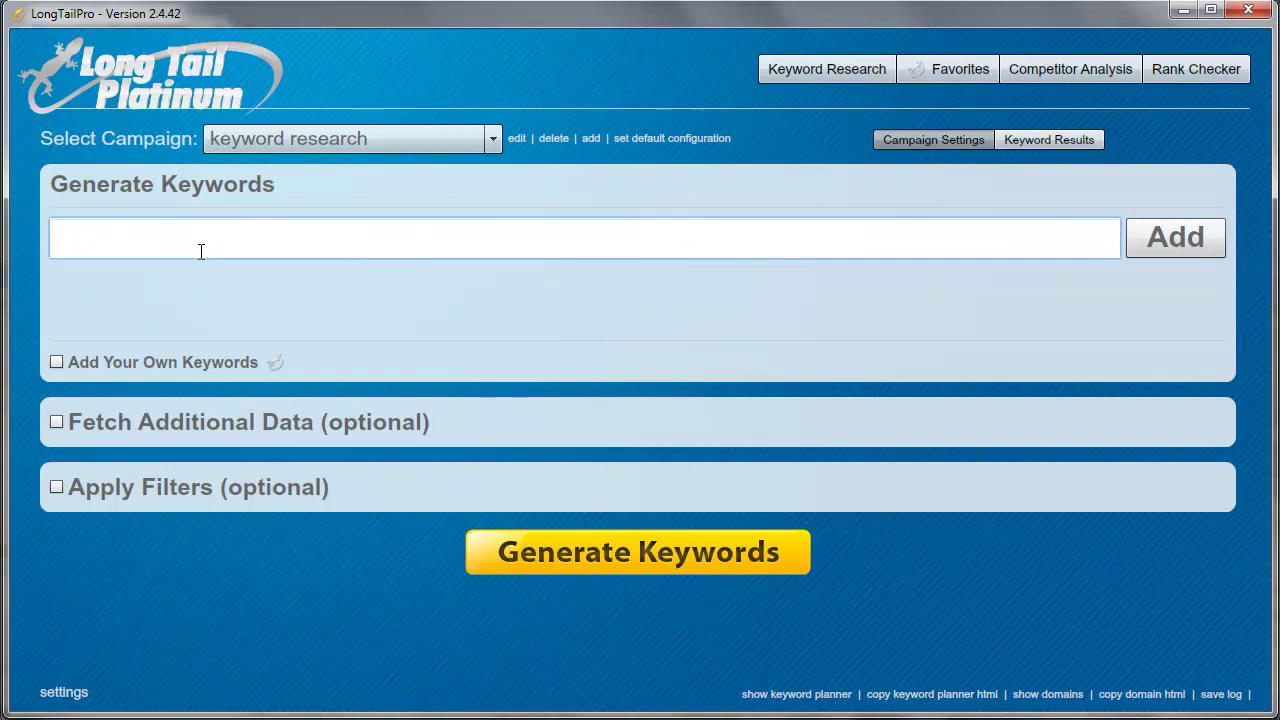
pyautogui.write('wireles')
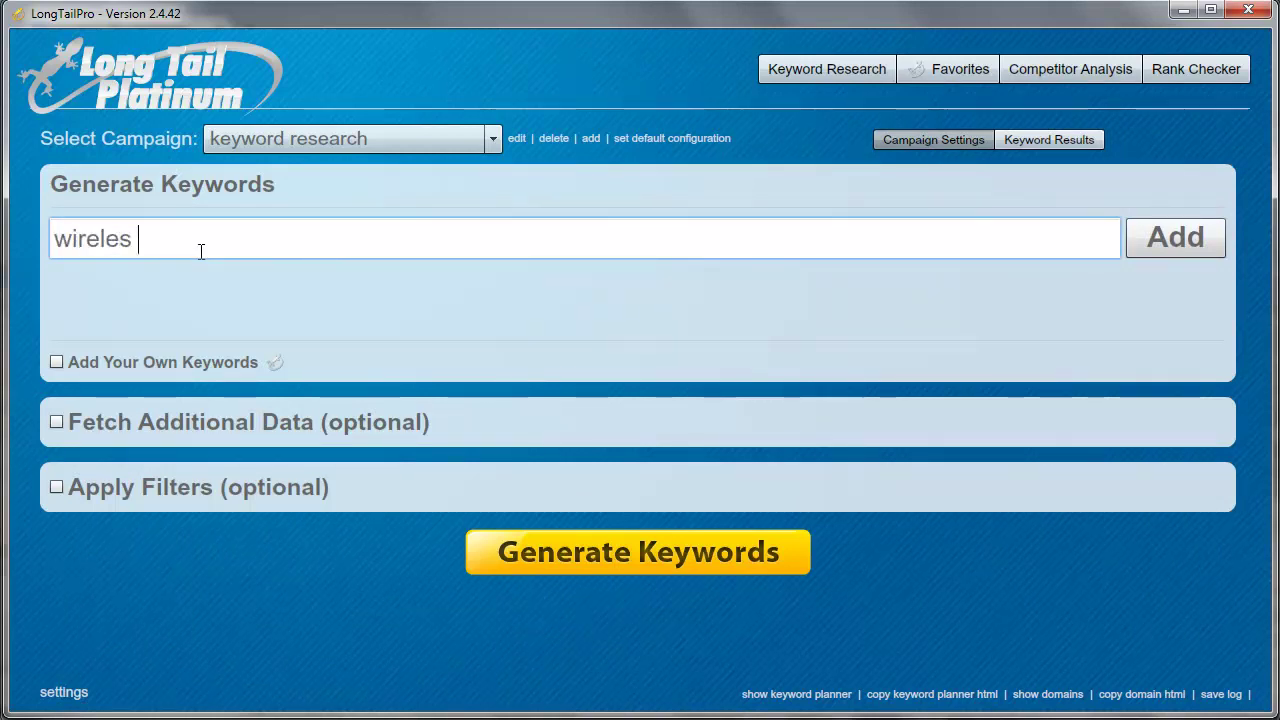
pyautogui.write('s headphones')
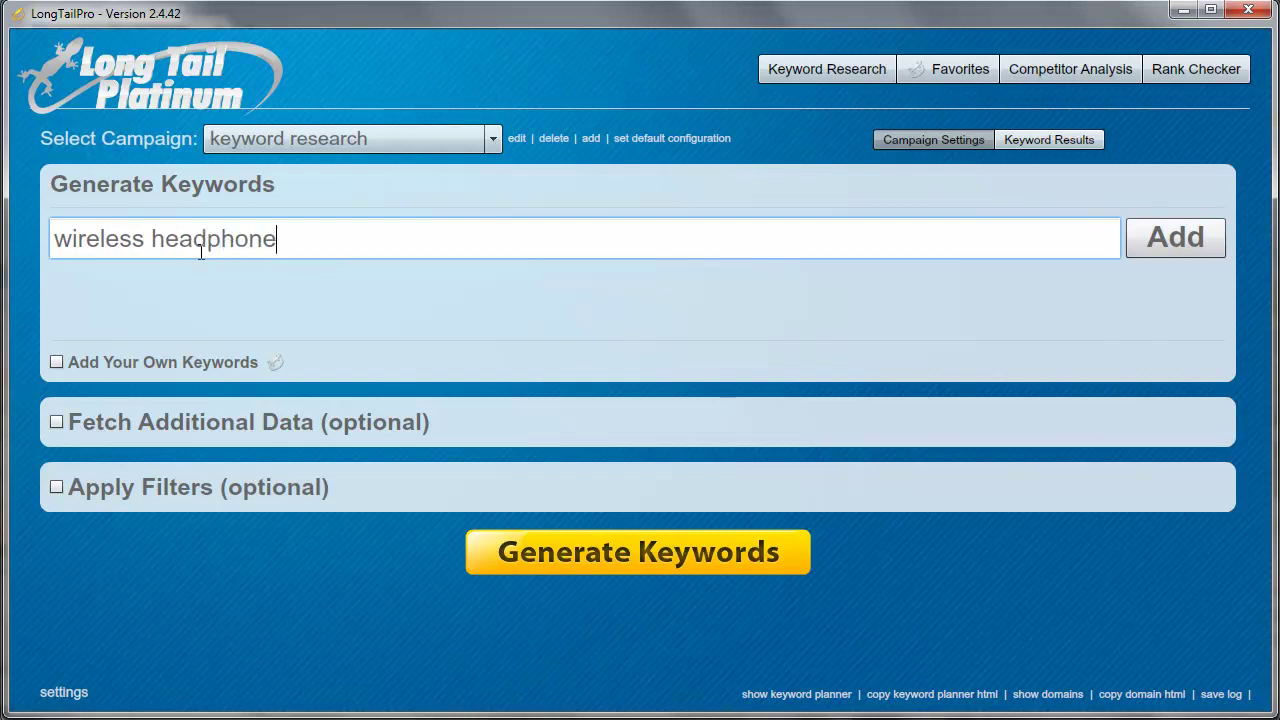
pyautogui.press('Return')
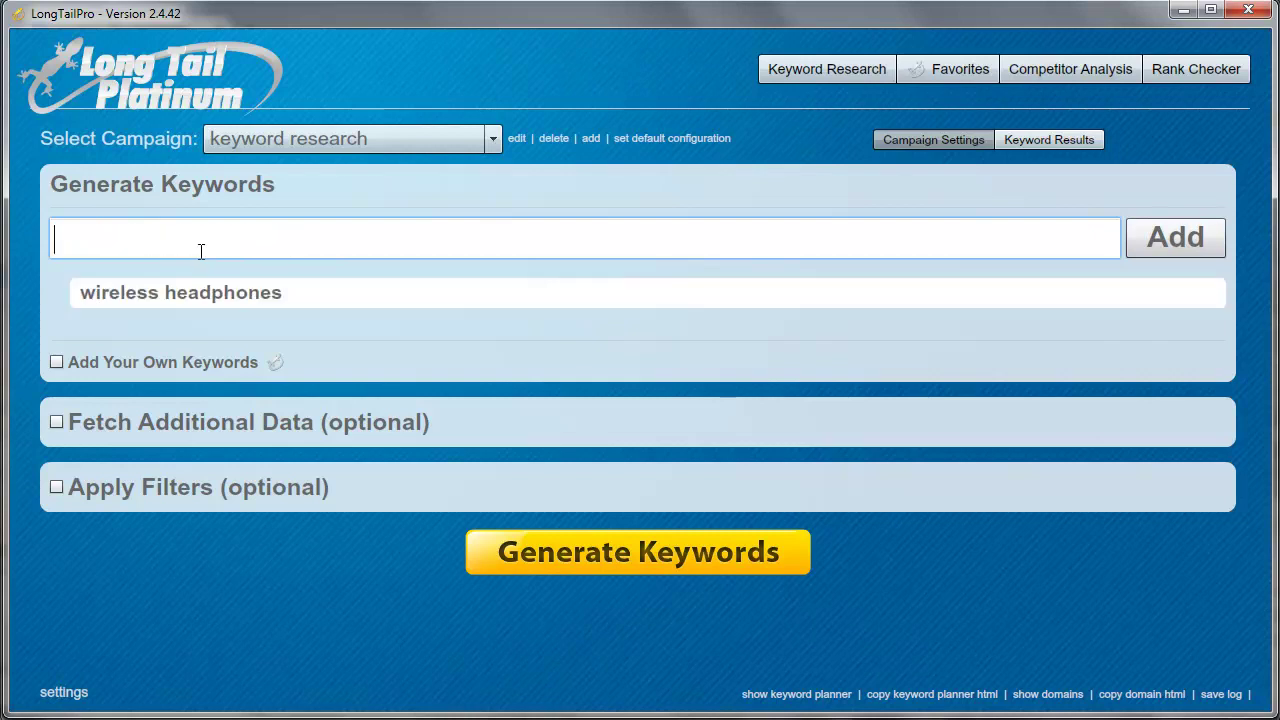
pyautogui.click(571, 551)
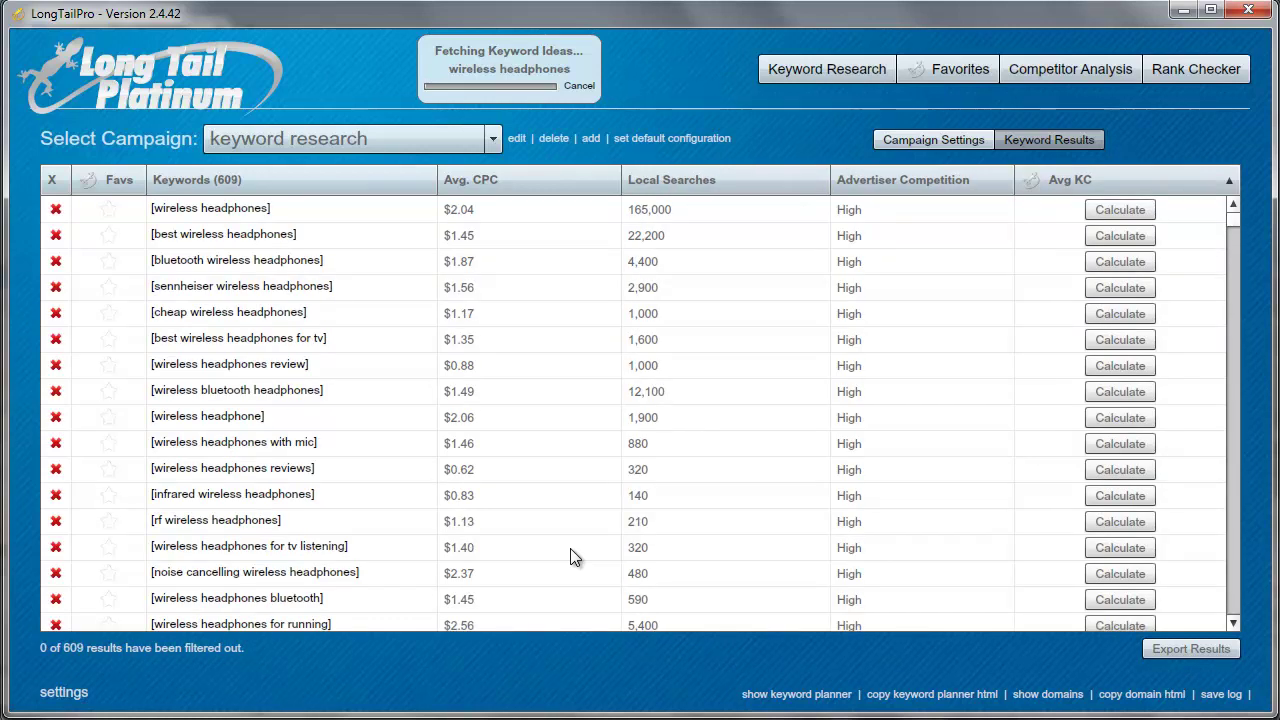
# Sort the wireless headphones keyword results by local searches from highest to lowest and go to the start of the list.
pyautogui.scroll(-10, 575, 557)
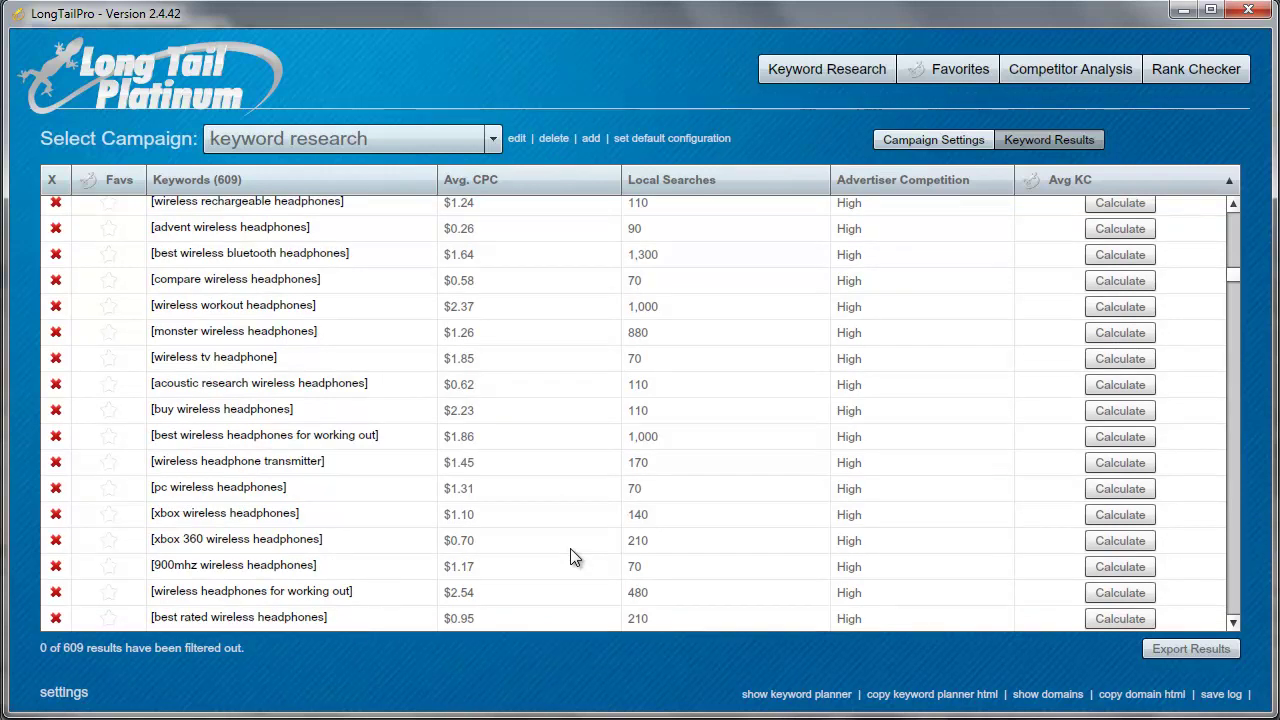
pyautogui.click(742, 187)
pyautogui.scroll(10, 873, 313)
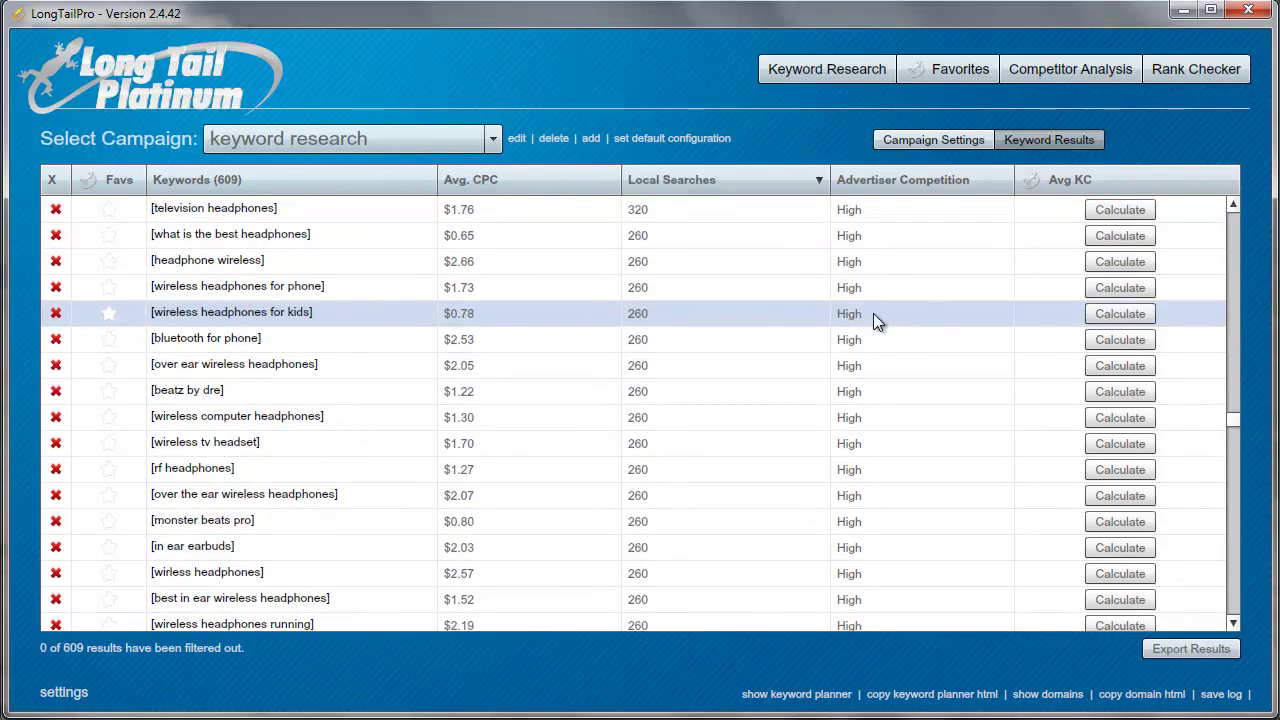
pyautogui.scroll(10, 873, 313)
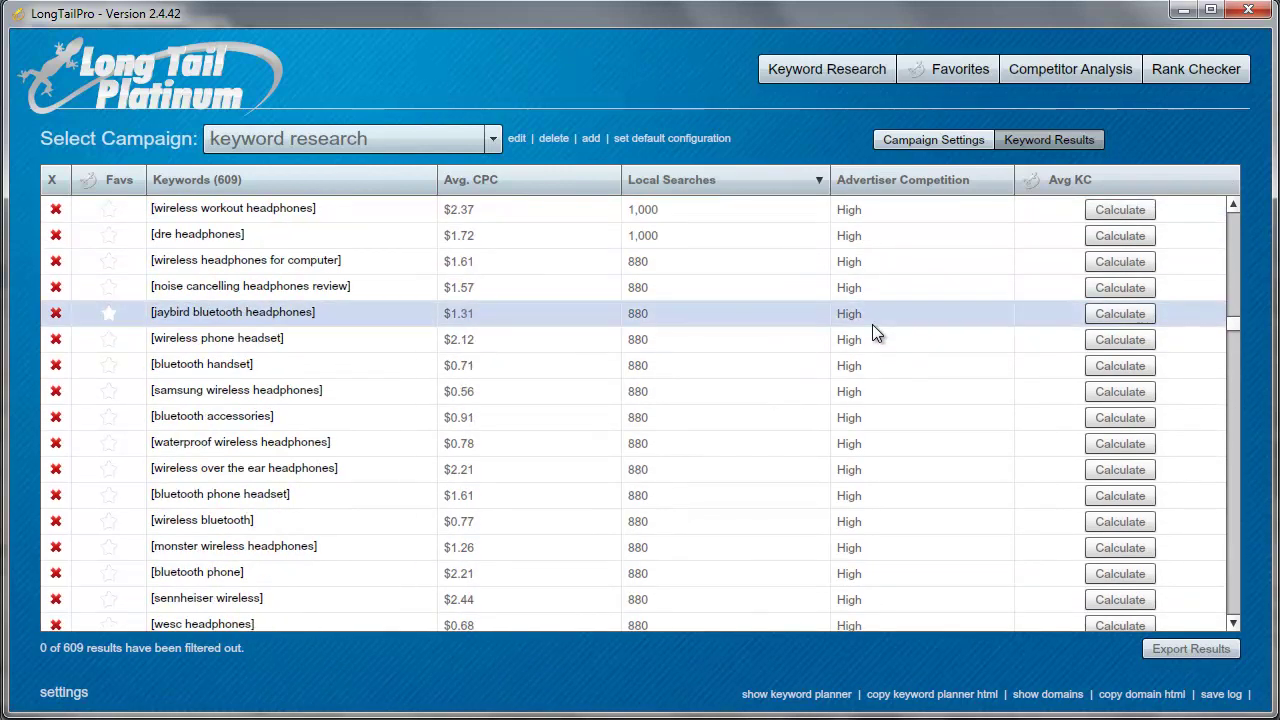
pyautogui.moveTo(1231, 308); pyautogui.dragTo(1233, 229)
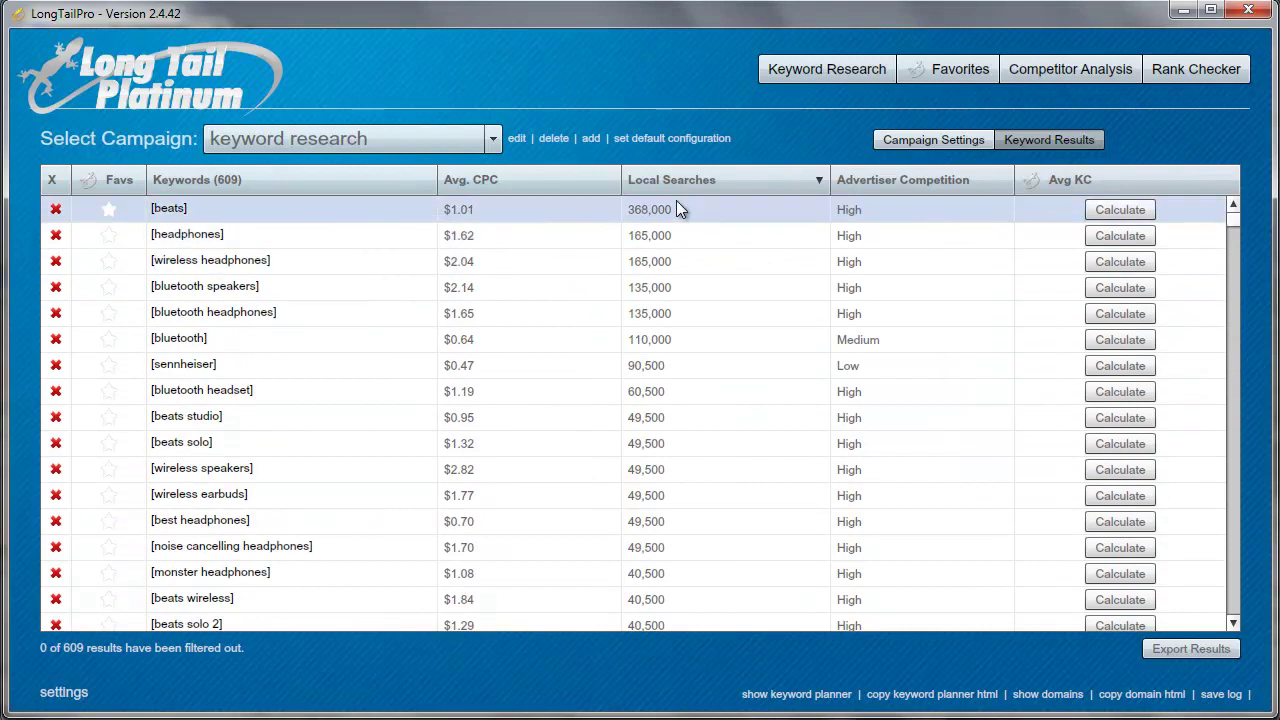
# Calculate the average KC for "beats", "wireless headphones for running", "lg wireless headphones" and "samsung bluetooth headset".
pyautogui.click(1136, 211)
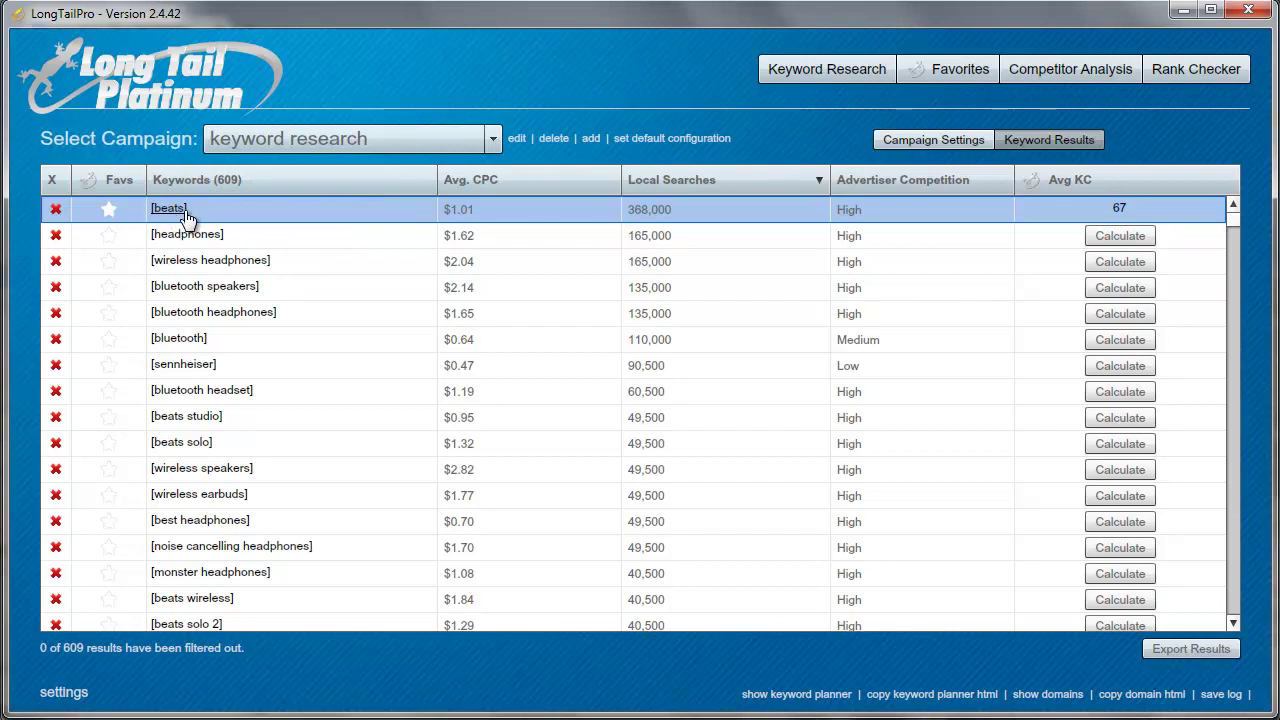
pyautogui.scroll(-12, 338, 220)
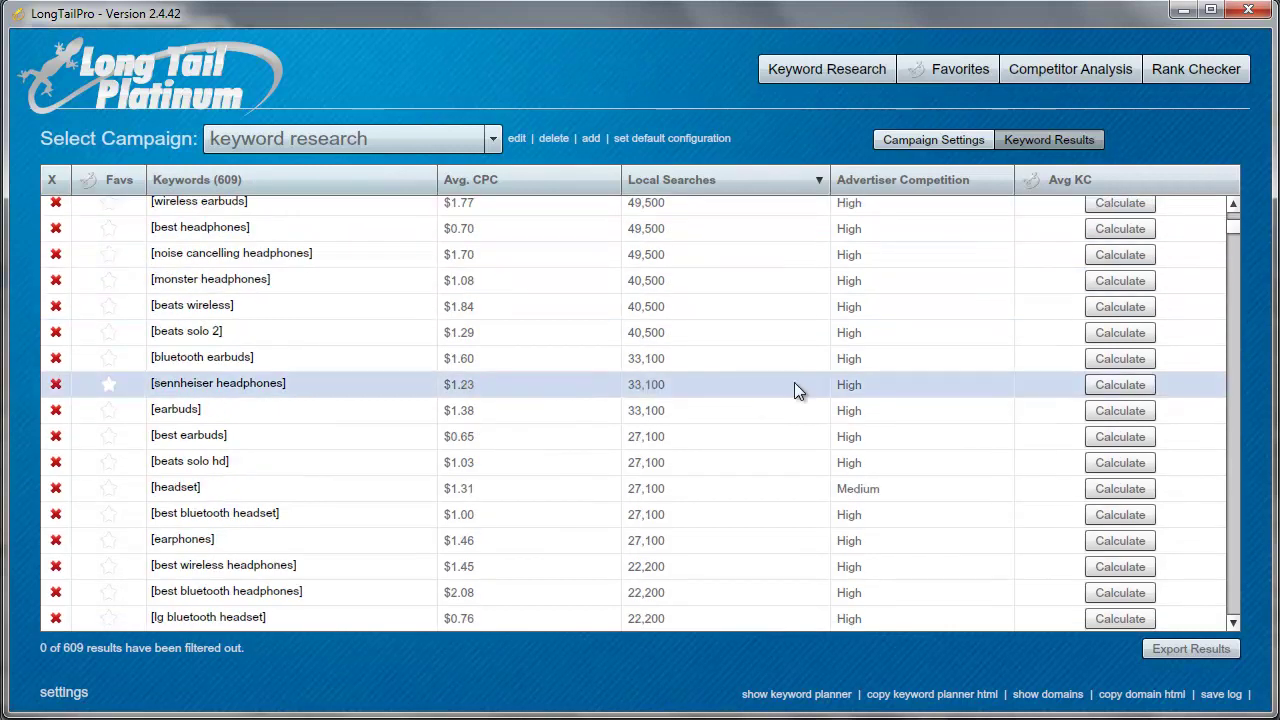
pyautogui.scroll(-7, 800, 385)
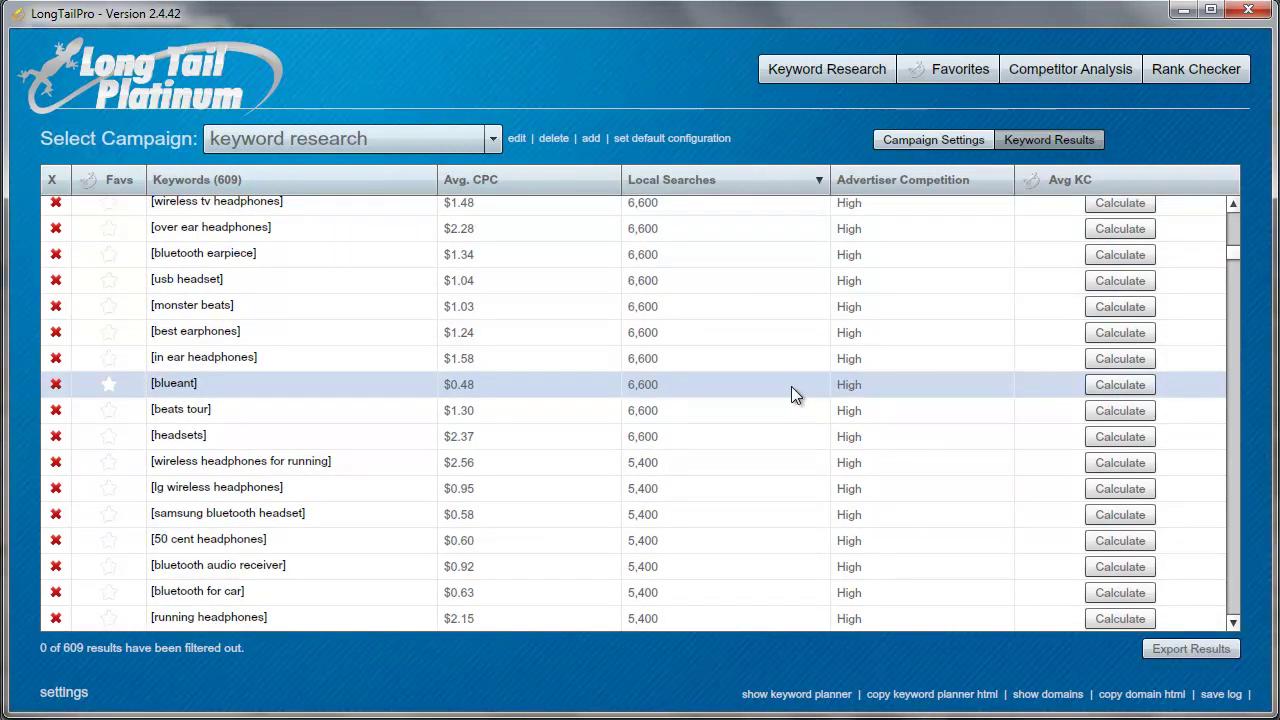
pyautogui.scroll(-2, 791, 386)
pyautogui.scroll(1, 791, 386)
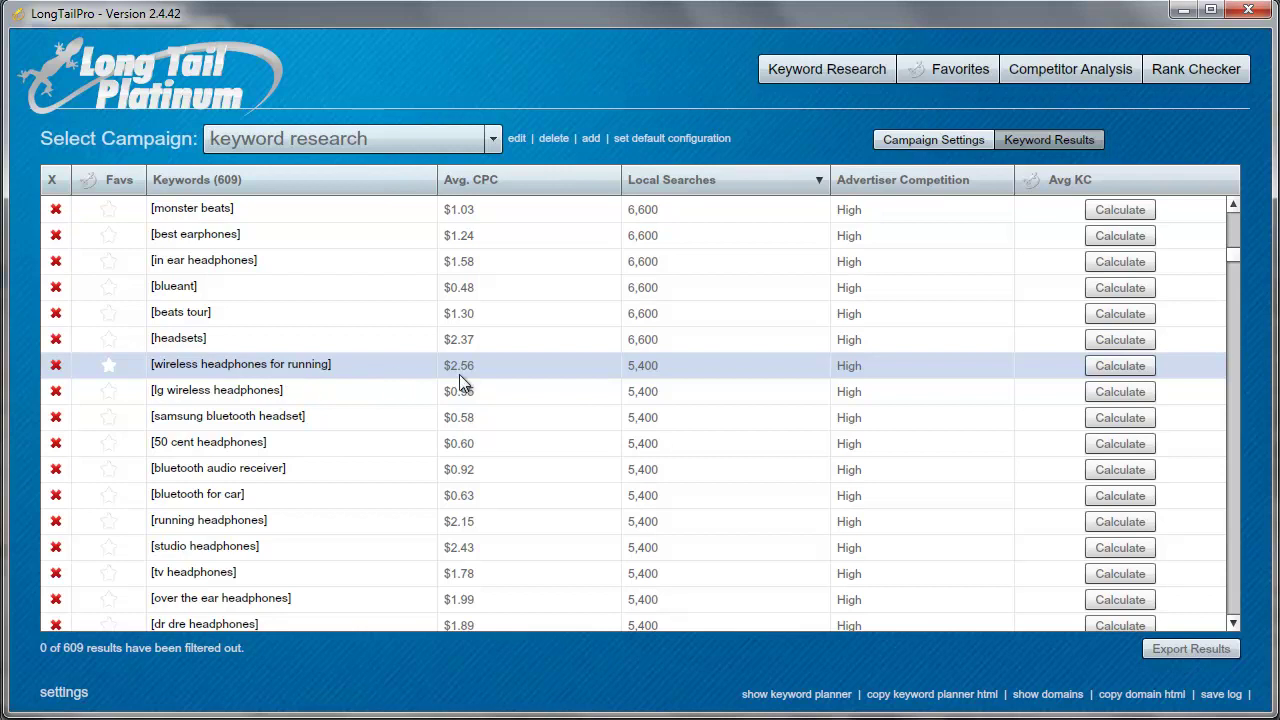
pyautogui.click(1116, 371)
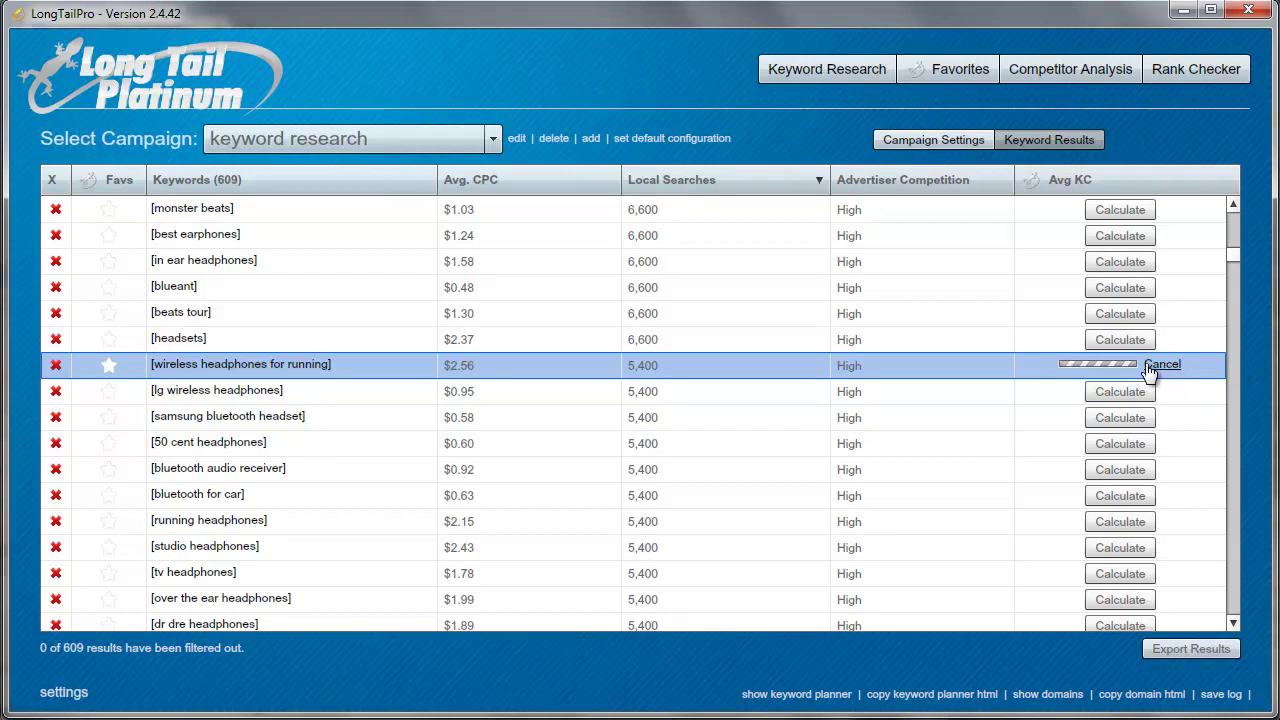
pyautogui.click(1109, 397)
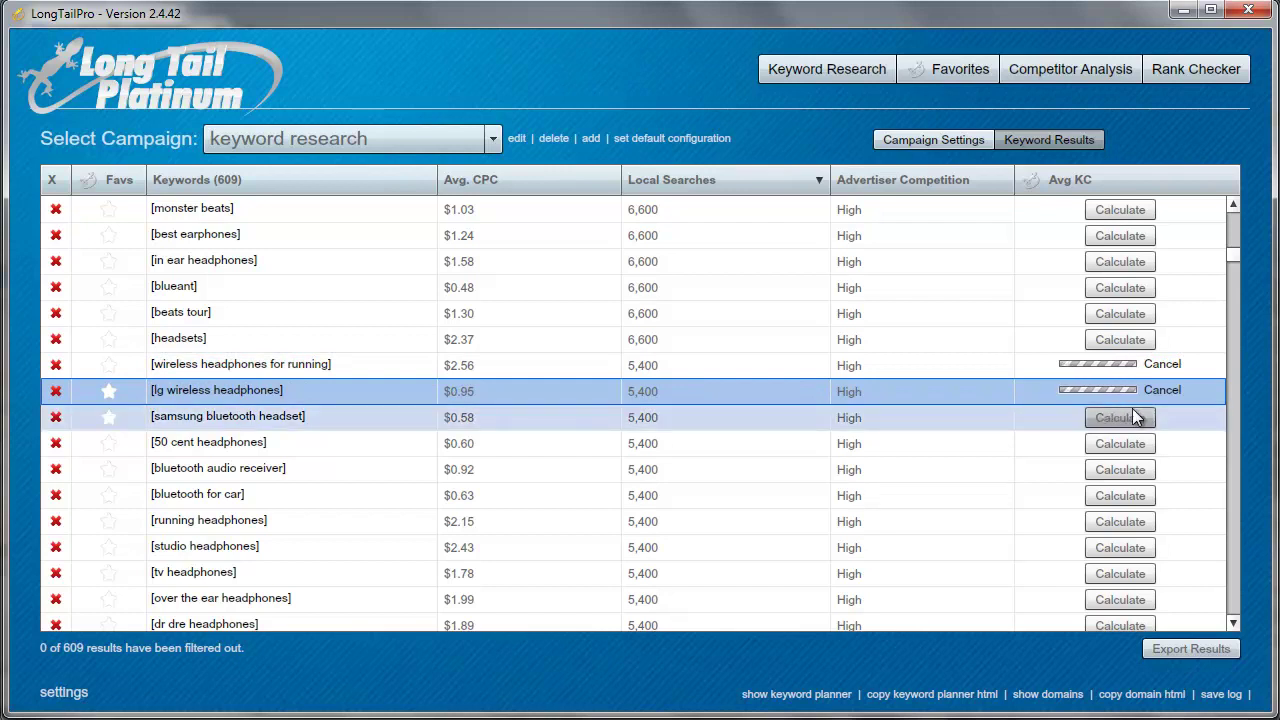
pyautogui.click(1124, 419)
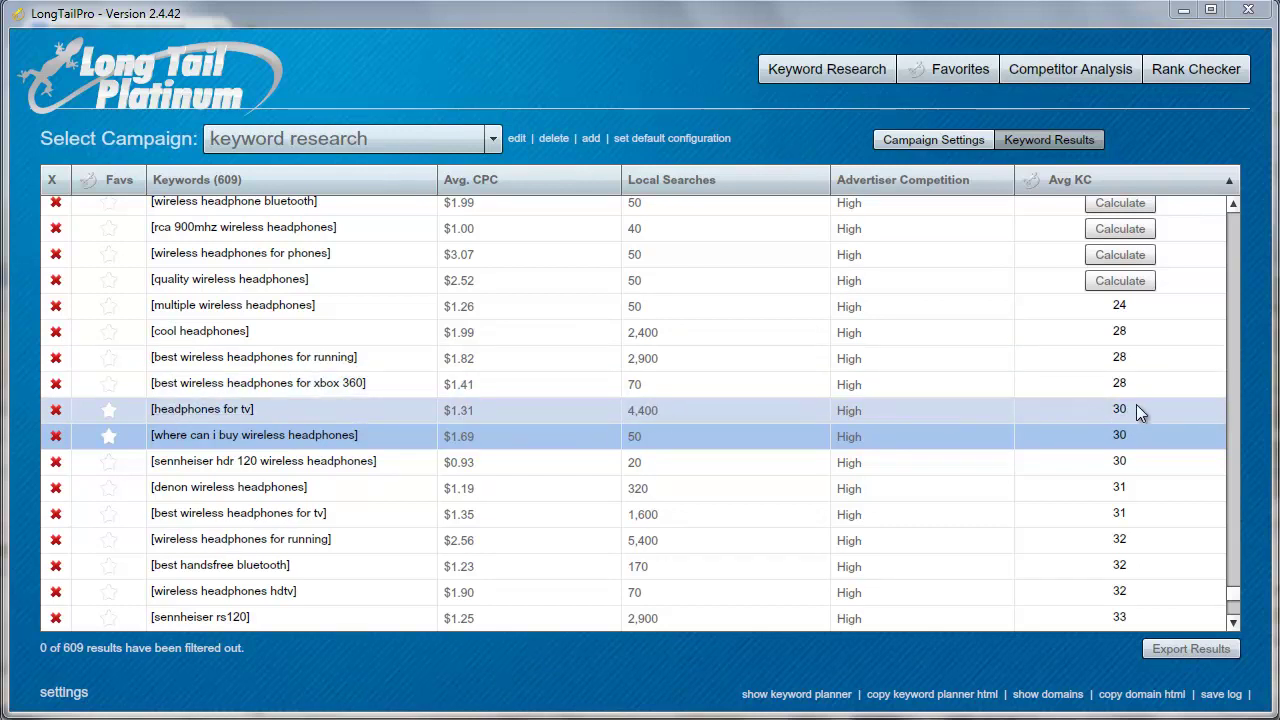
# Examine the competitor analyses for the keywords "headphones for tv" and "cool headphones".
pyautogui.doubleClick(206, 411)
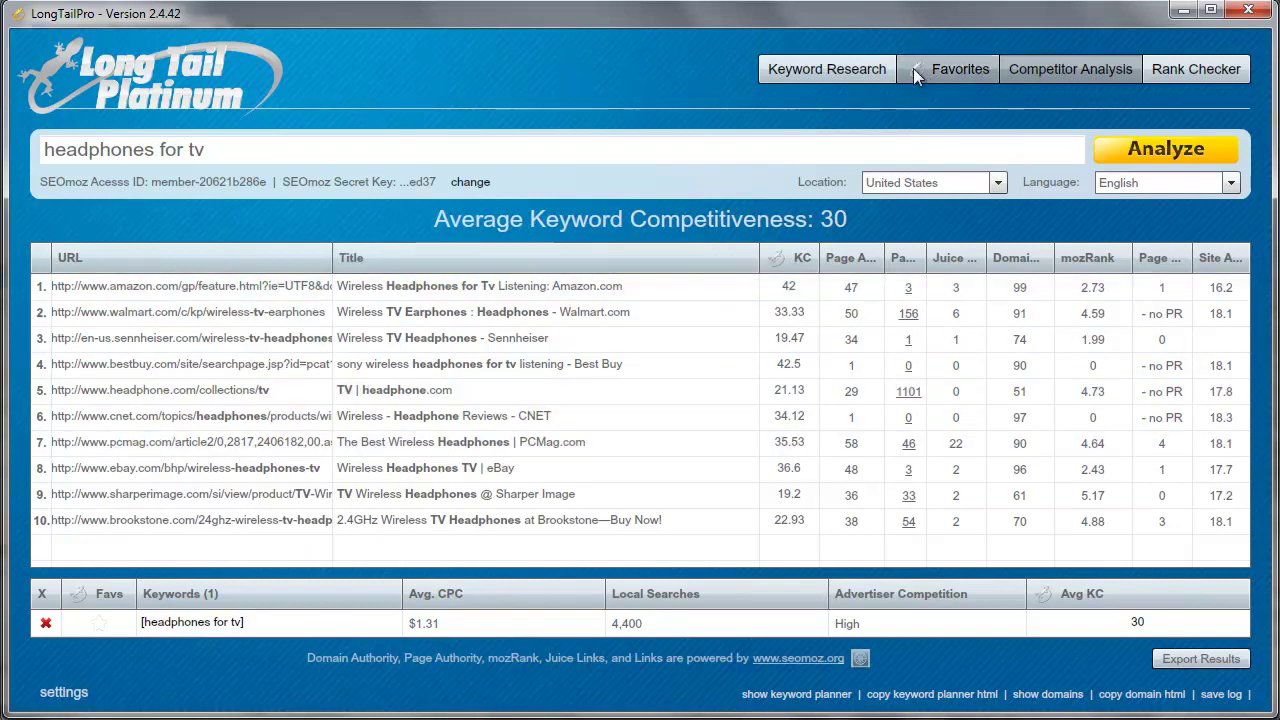
pyautogui.click(813, 71)
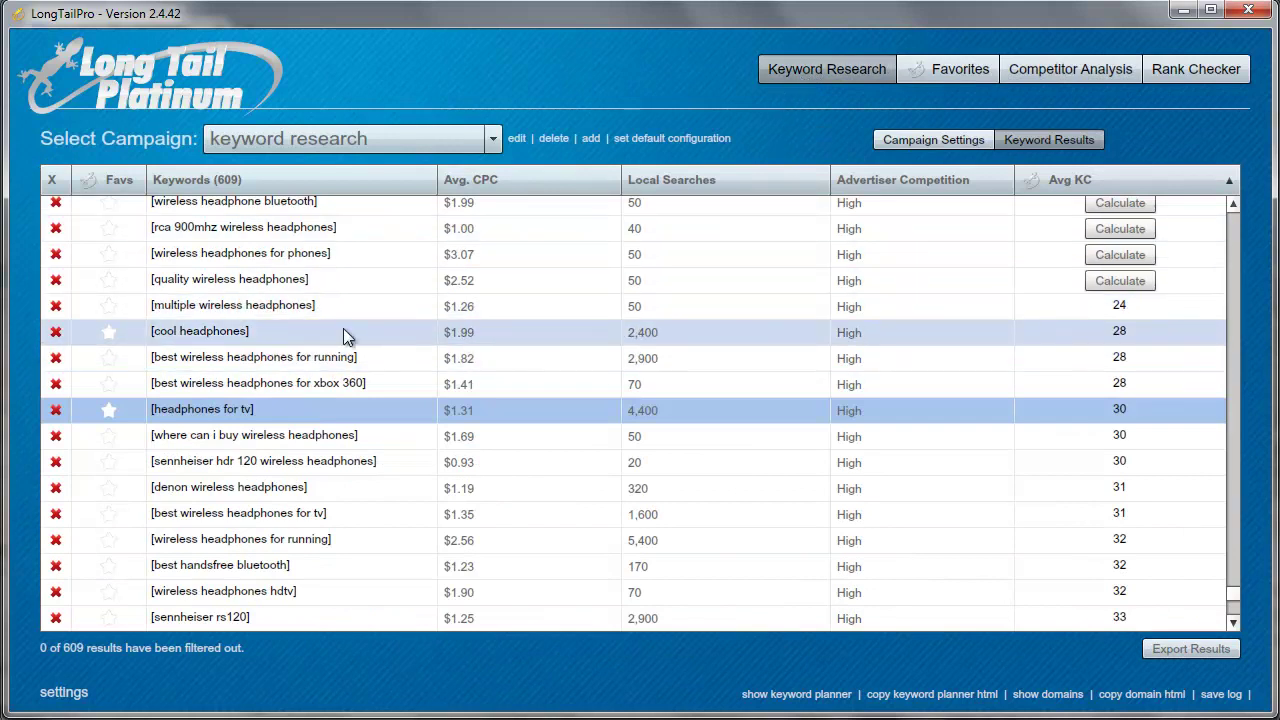
pyautogui.doubleClick(214, 331)
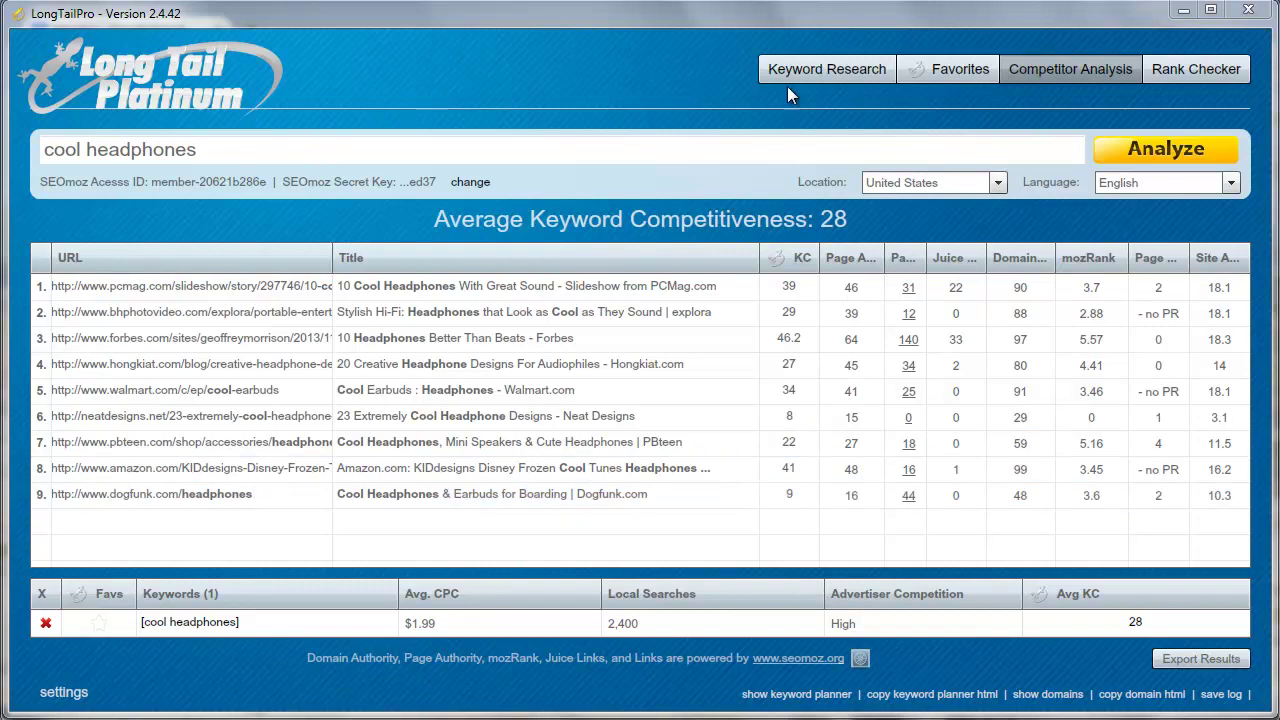
# Replace the seed keyword "wireless headphones" with "blenders" in the campaign settings and generate keywords.
pyautogui.click(809, 74)
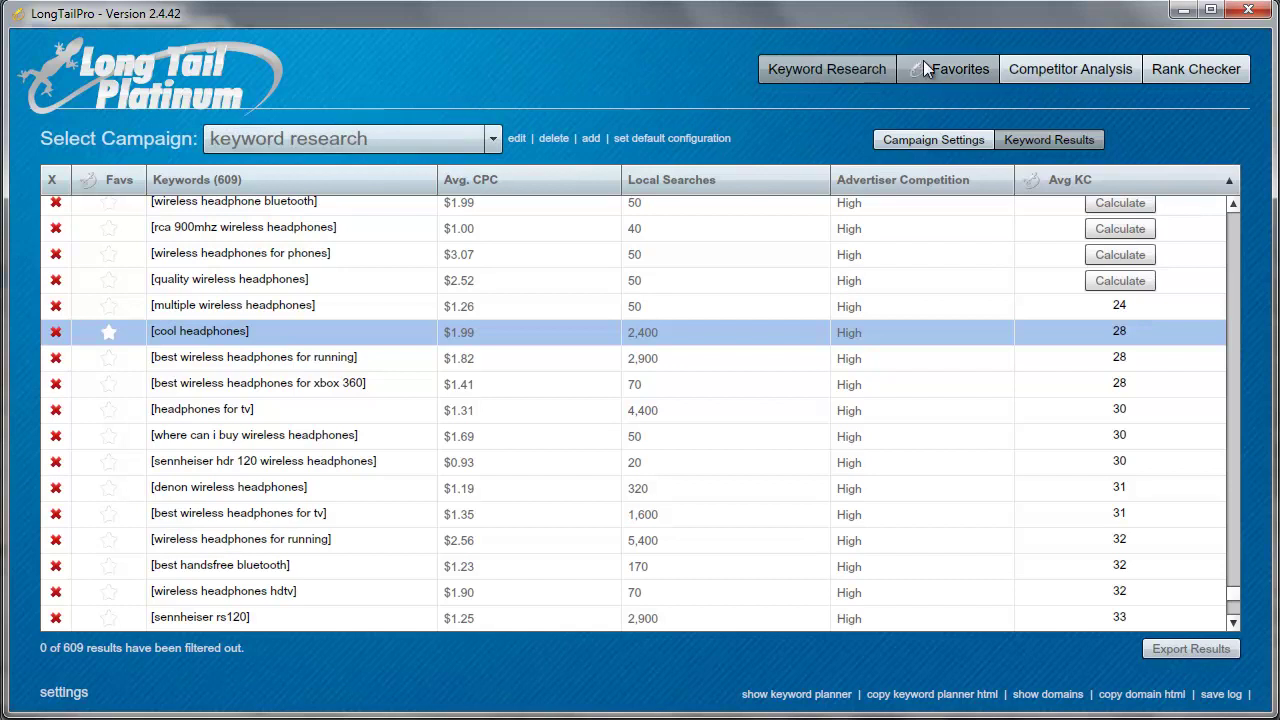
pyautogui.click(890, 138)
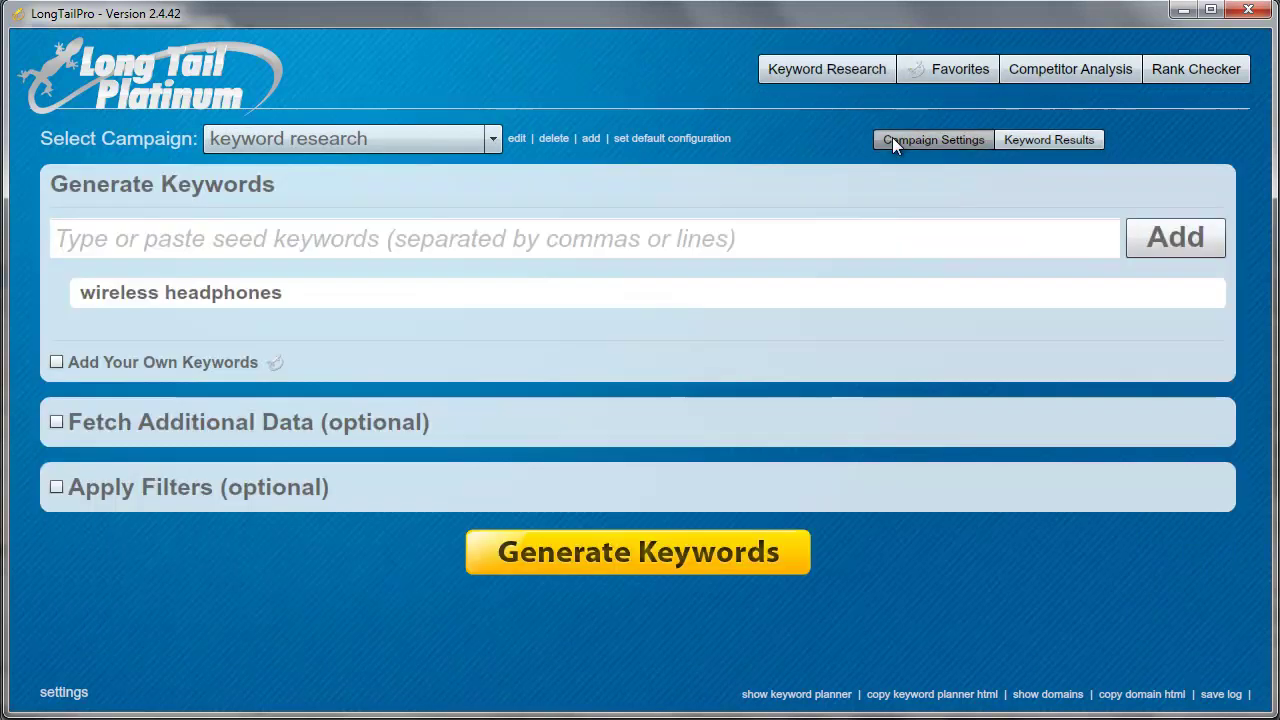
pyautogui.click(85, 292)
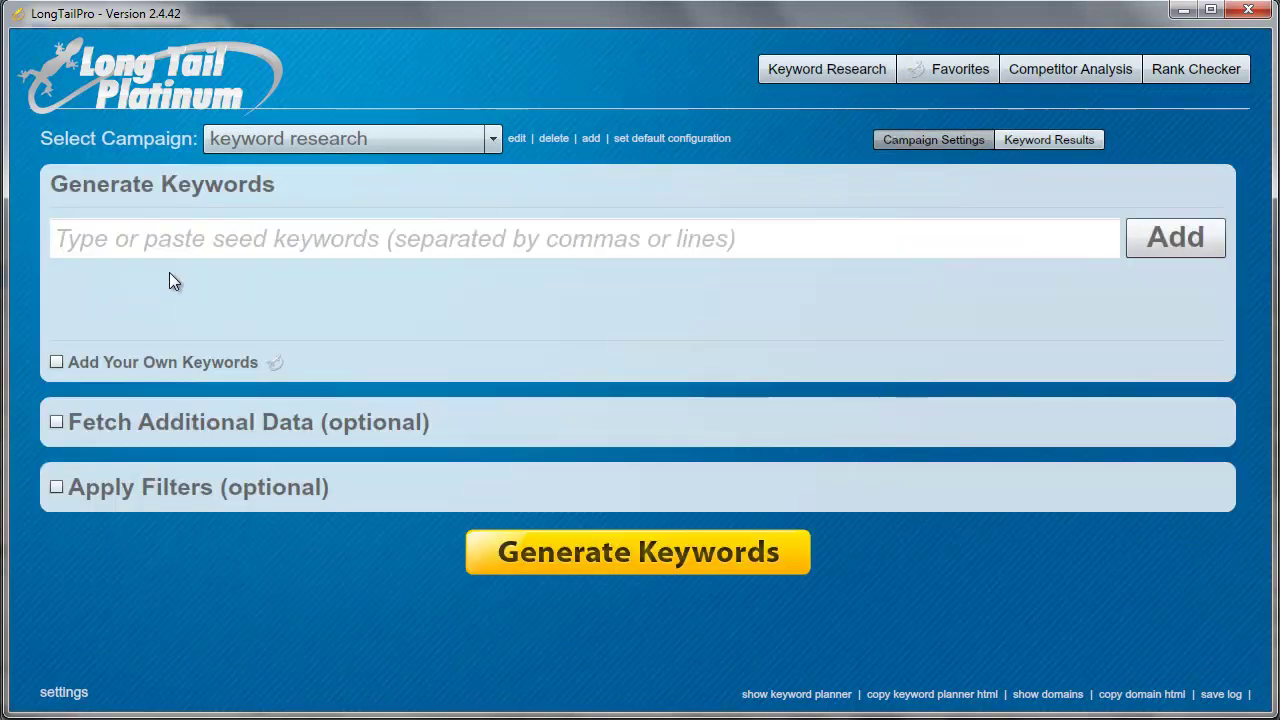
pyautogui.click(189, 238)
pyautogui.write('b')
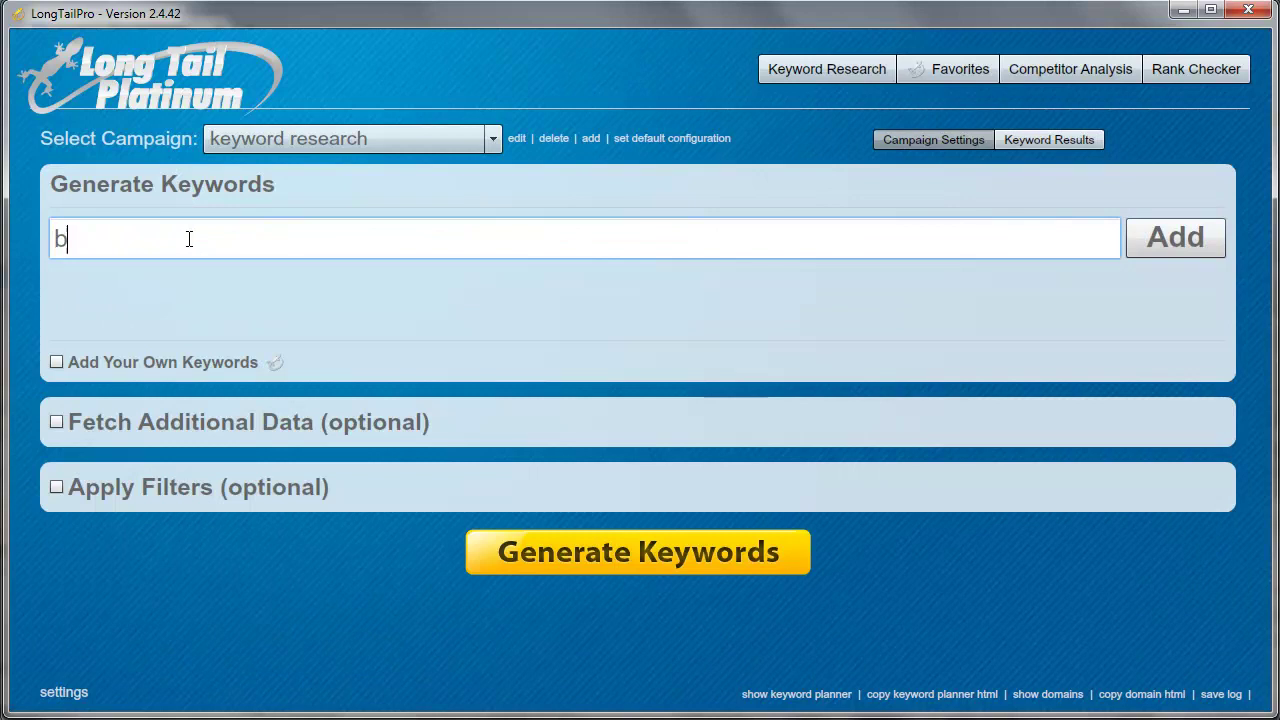
pyautogui.write('lenders')
pyautogui.press('Return')
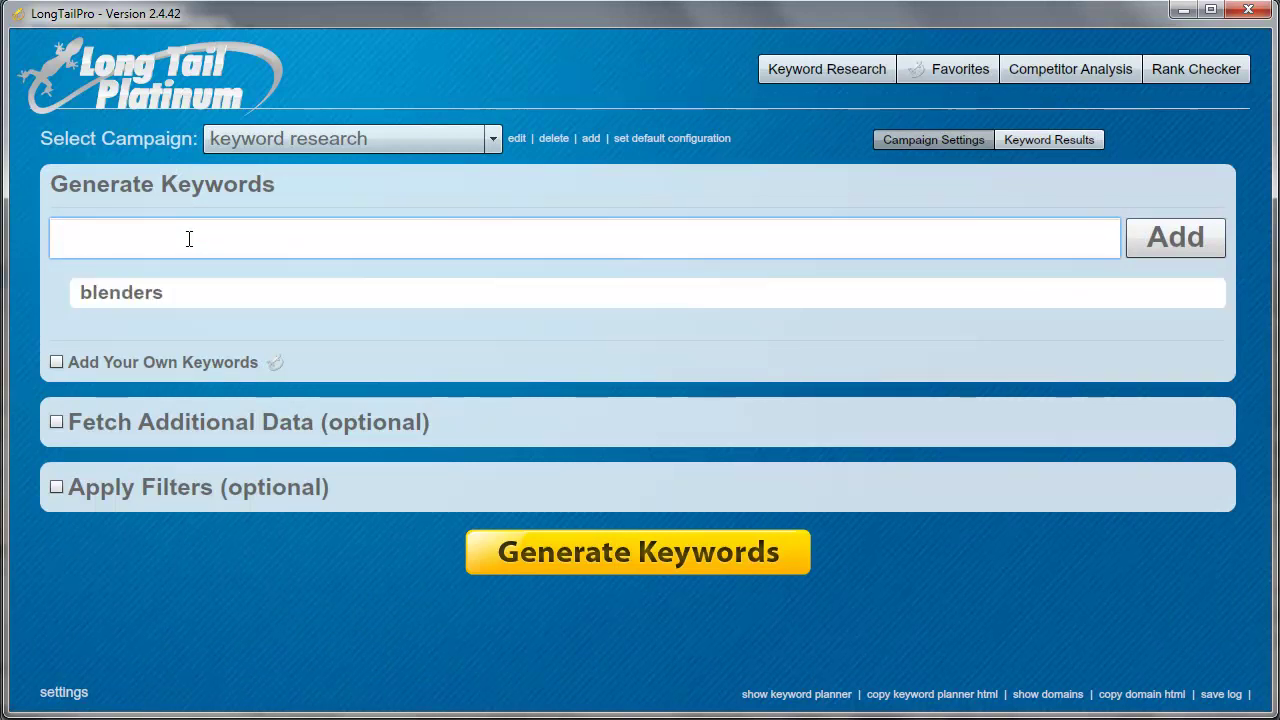
pyautogui.click(655, 573)
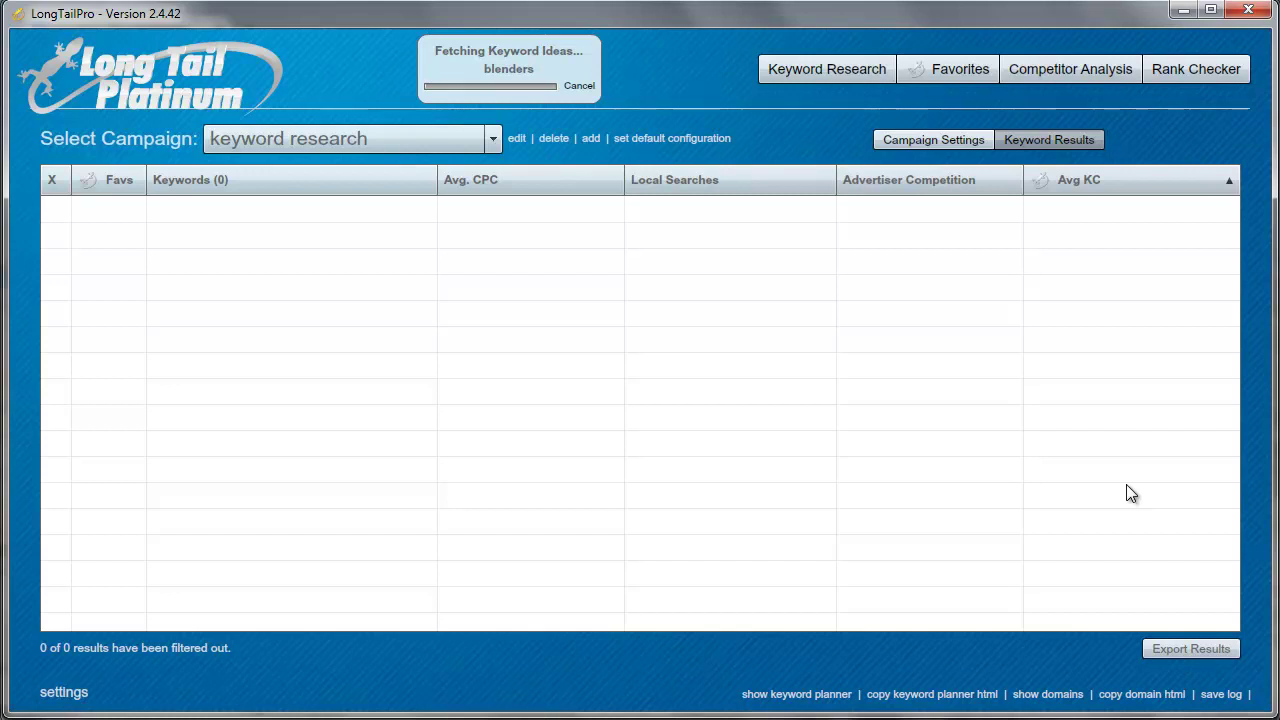
# Consult the Notepad list of product ideas and sort the blenders keyword results by local searches from highest to lowest, starting at the first row.
pyautogui.hotkey('alt', 'Tab')
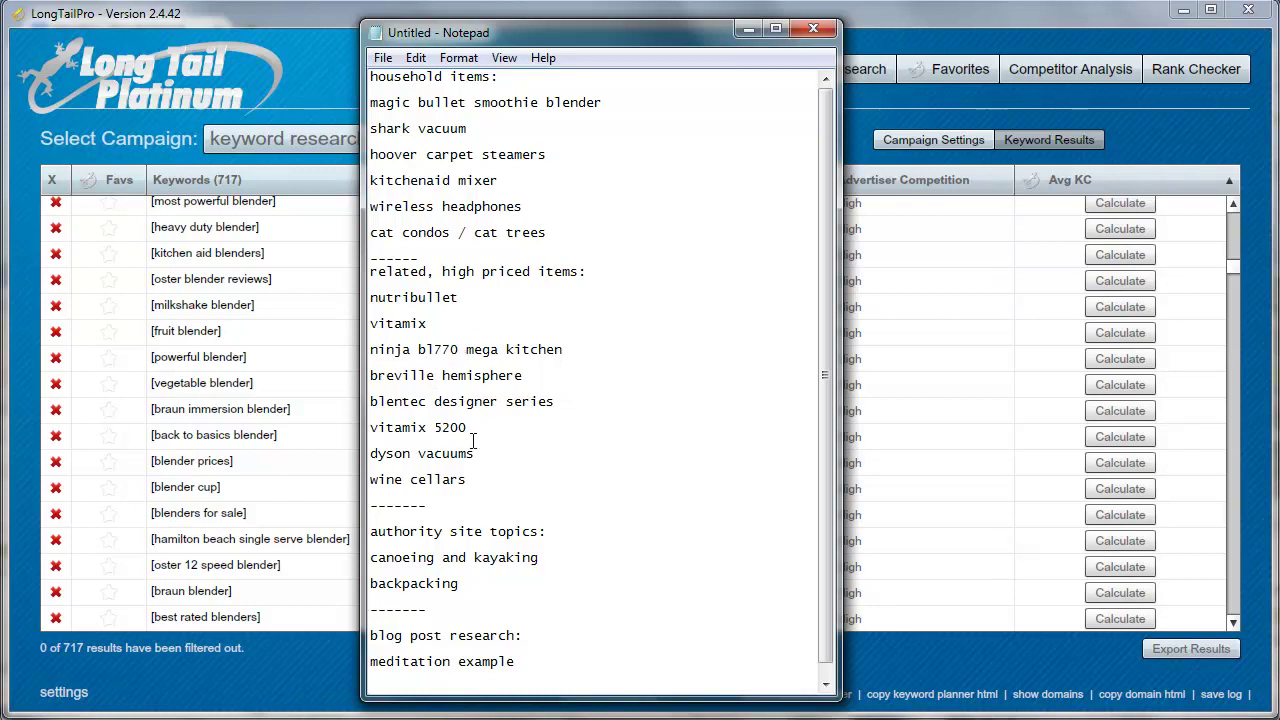
pyautogui.click(748, 30)
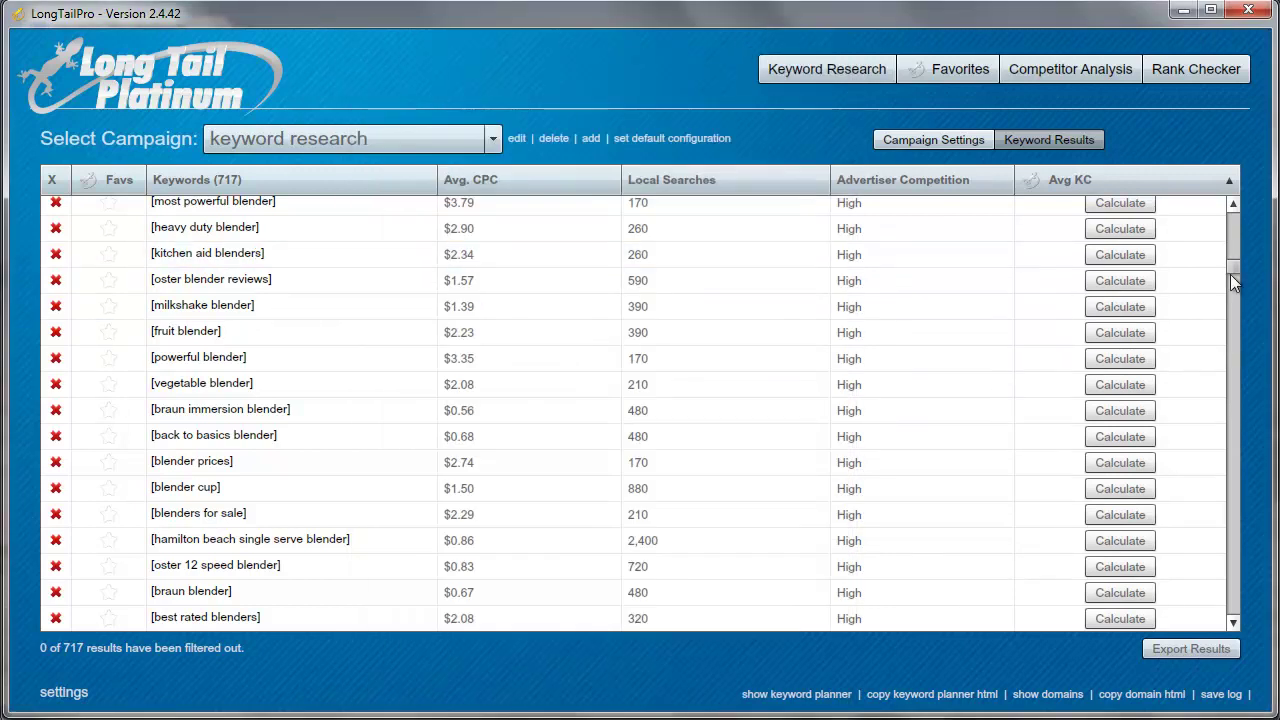
pyautogui.moveTo(1234, 283); pyautogui.dragTo(1234, 212)
pyautogui.click(690, 187)
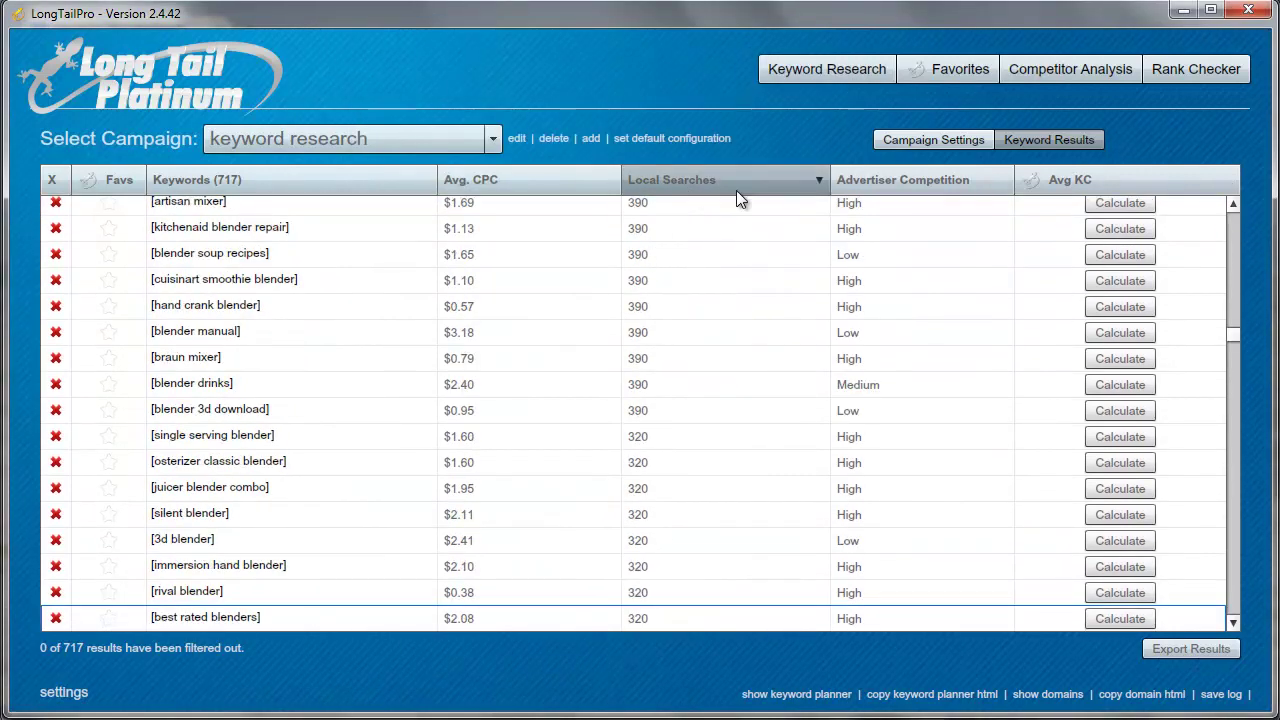
pyautogui.moveTo(1240, 336); pyautogui.dragTo(1258, 224)
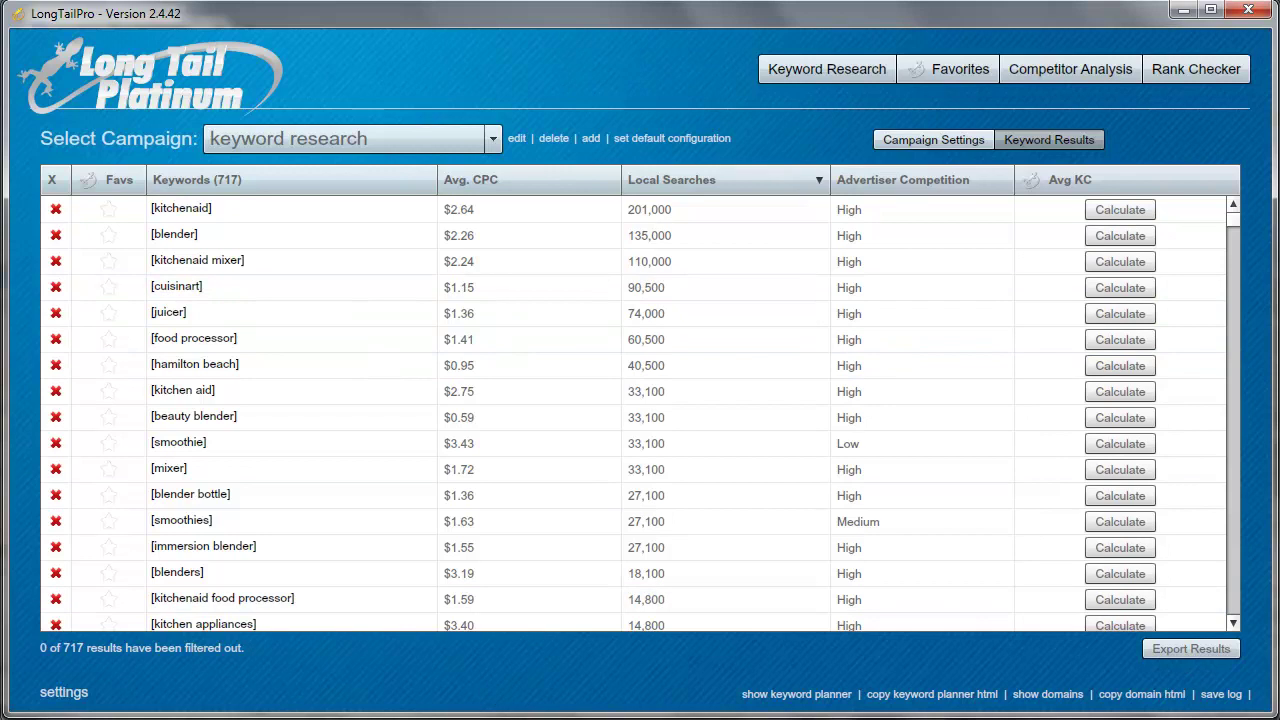
# Calculate the average KC for "immersion blender", "kitchenaid mixer", "best blender for smoothies", "hamilton beach blender" and "cuisinart blender".
pyautogui.hotkey('alt', 'Tab')
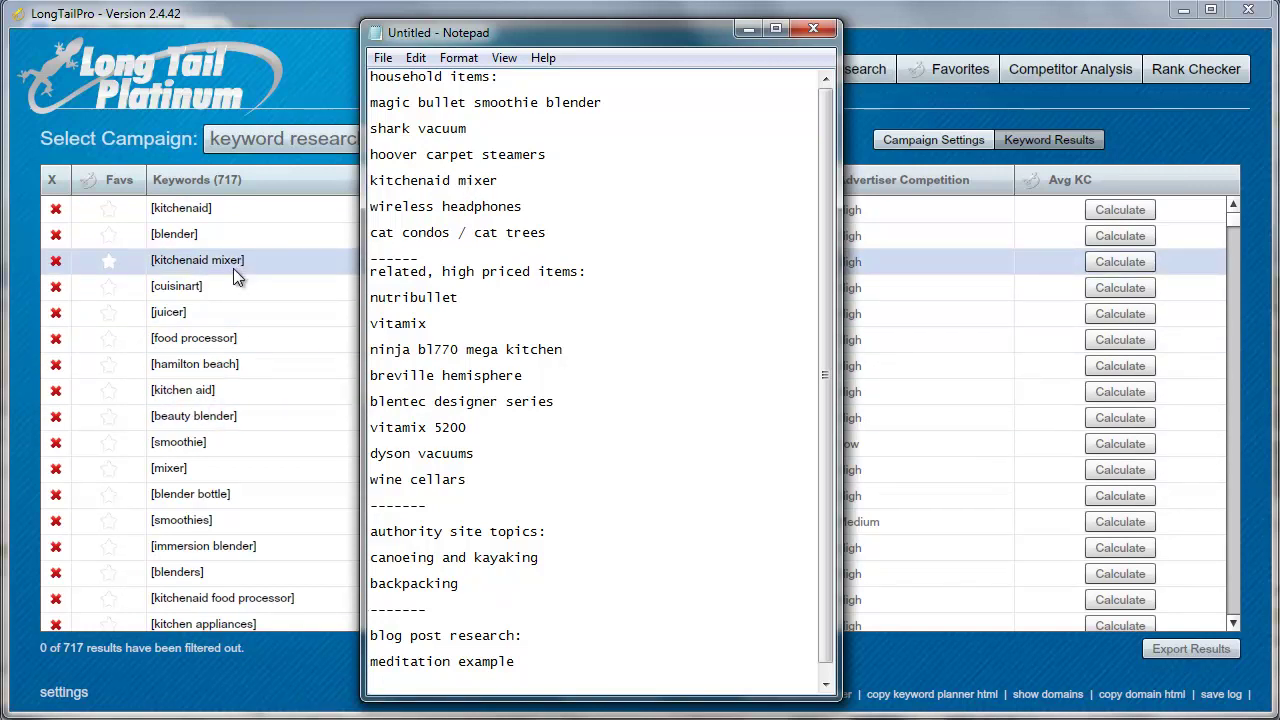
pyautogui.click(336, 690)
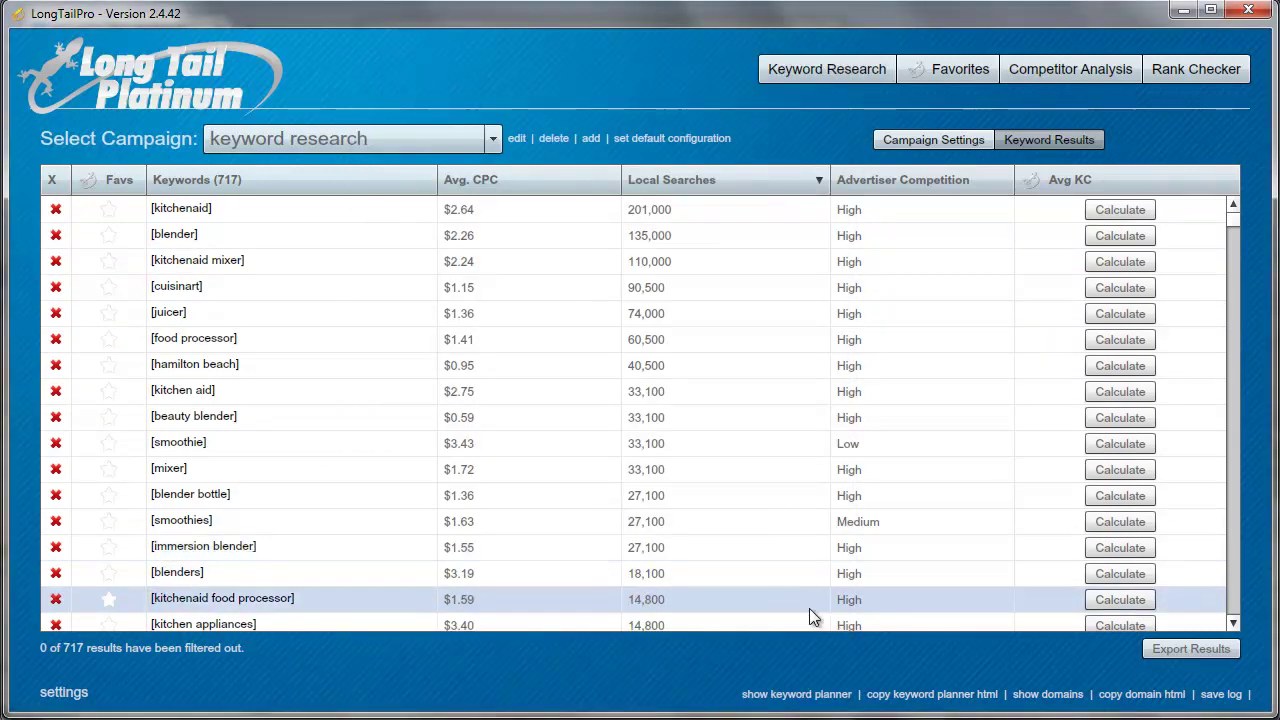
pyautogui.click(1119, 549)
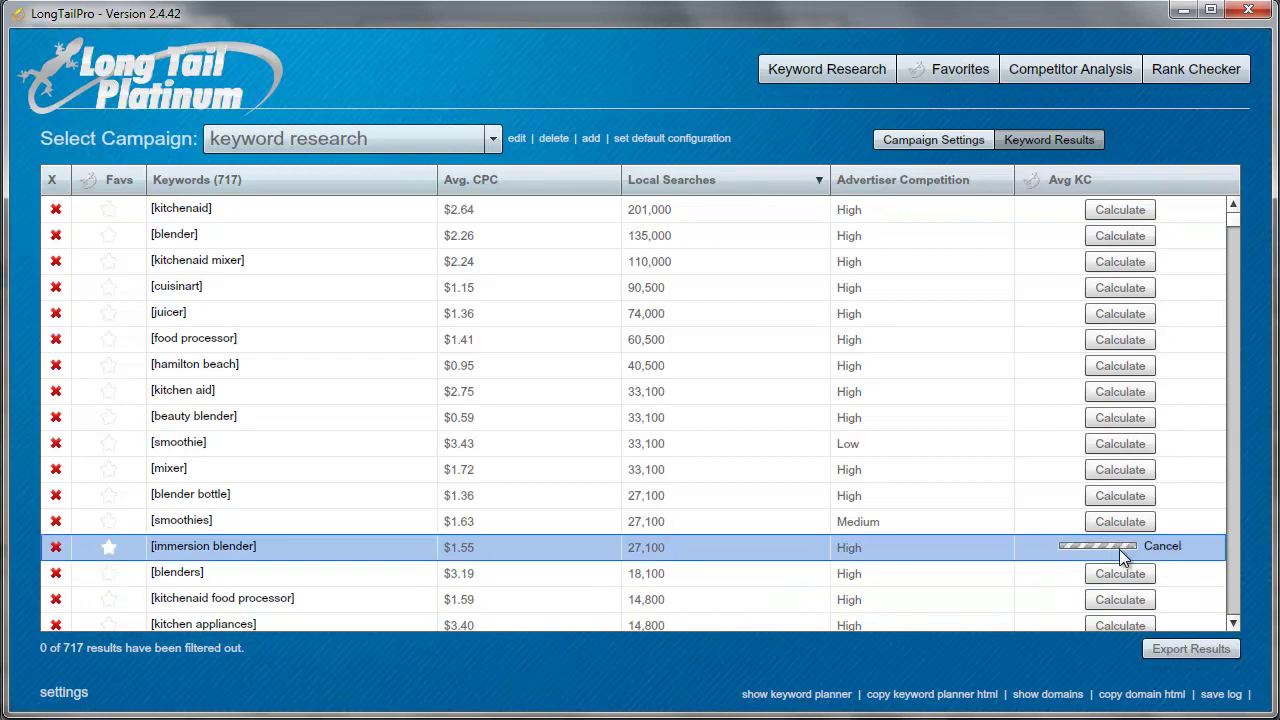
pyautogui.click(1119, 261)
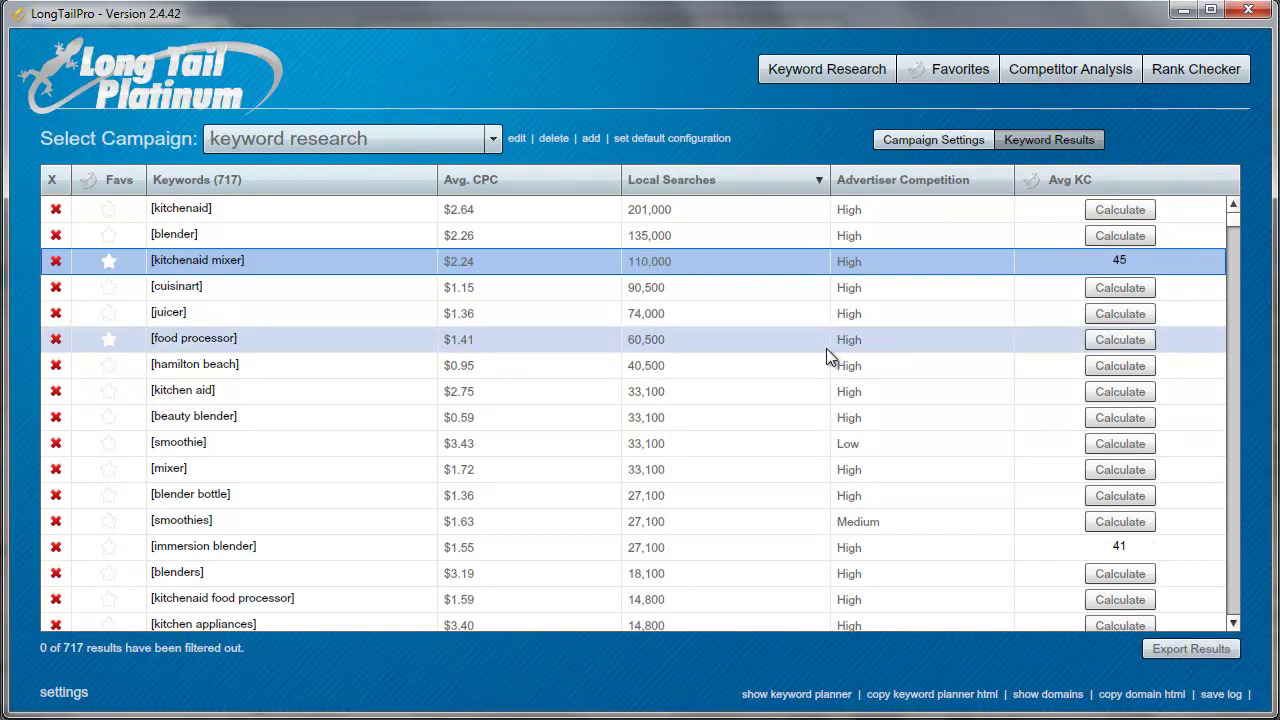
pyautogui.scroll(-4, 1100, 558)
pyautogui.click(1101, 563)
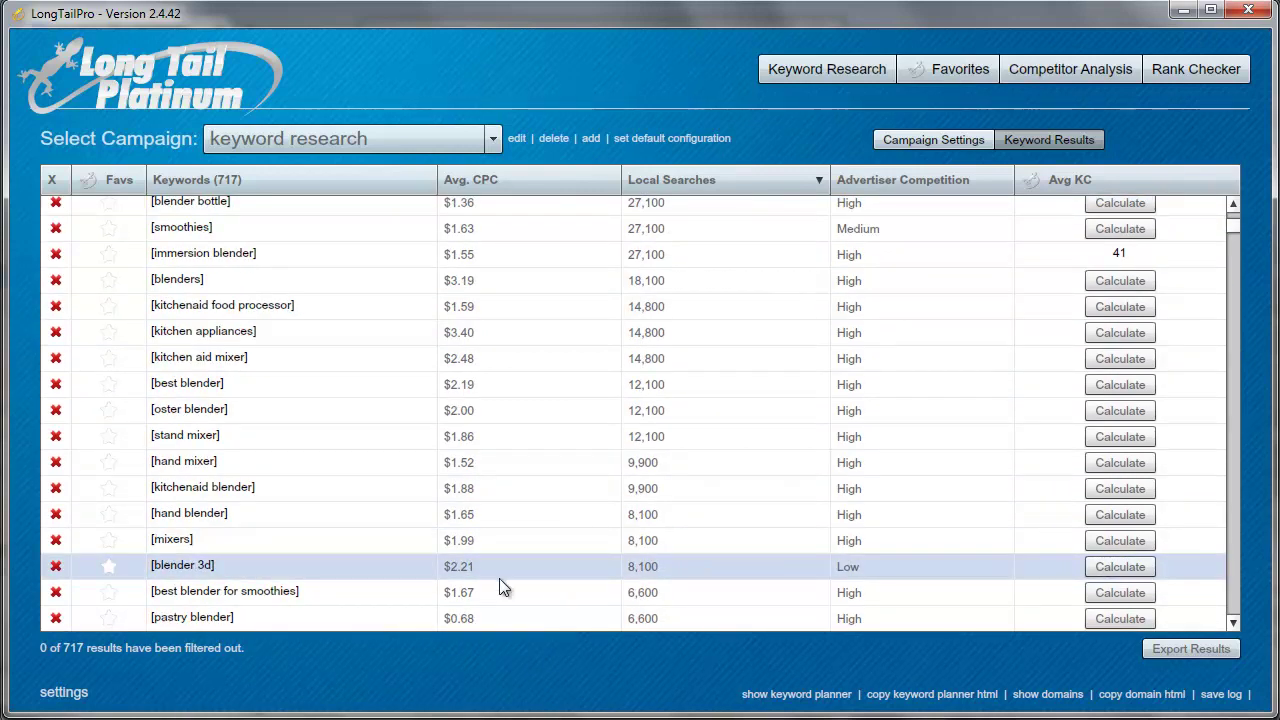
pyautogui.click(1119, 594)
pyautogui.scroll(-3, 1230, 448)
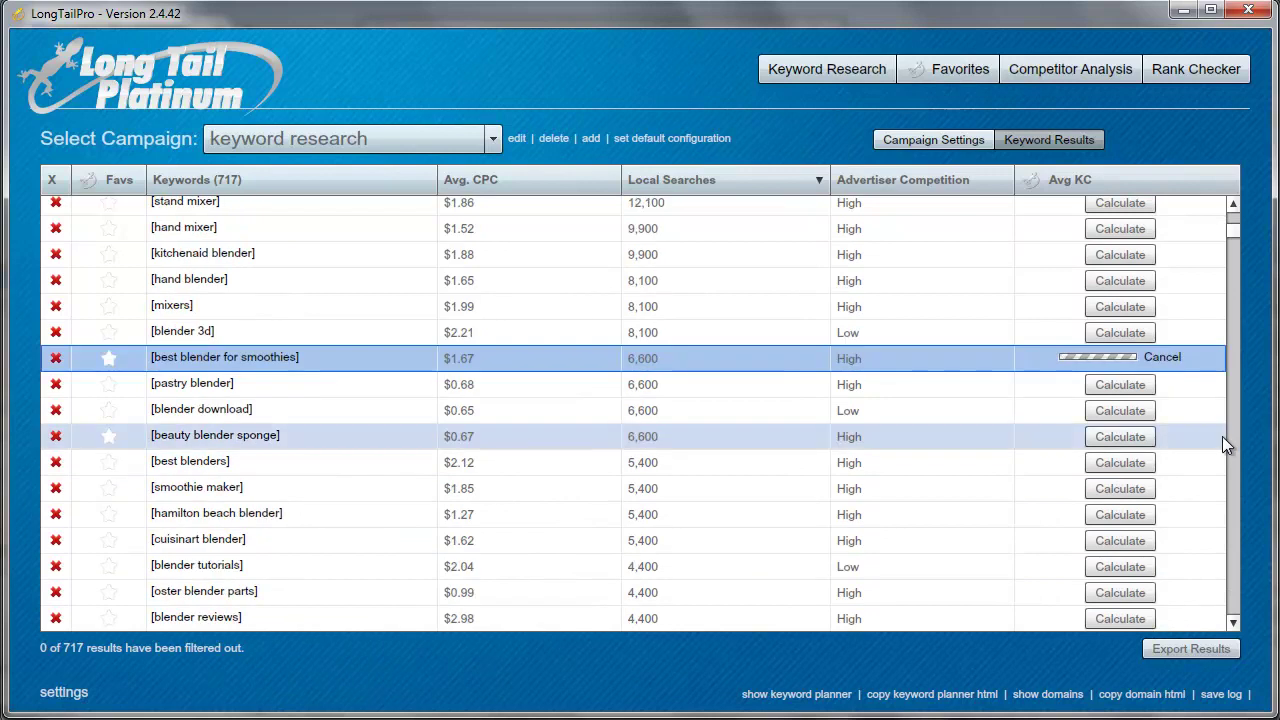
pyautogui.click(1118, 515)
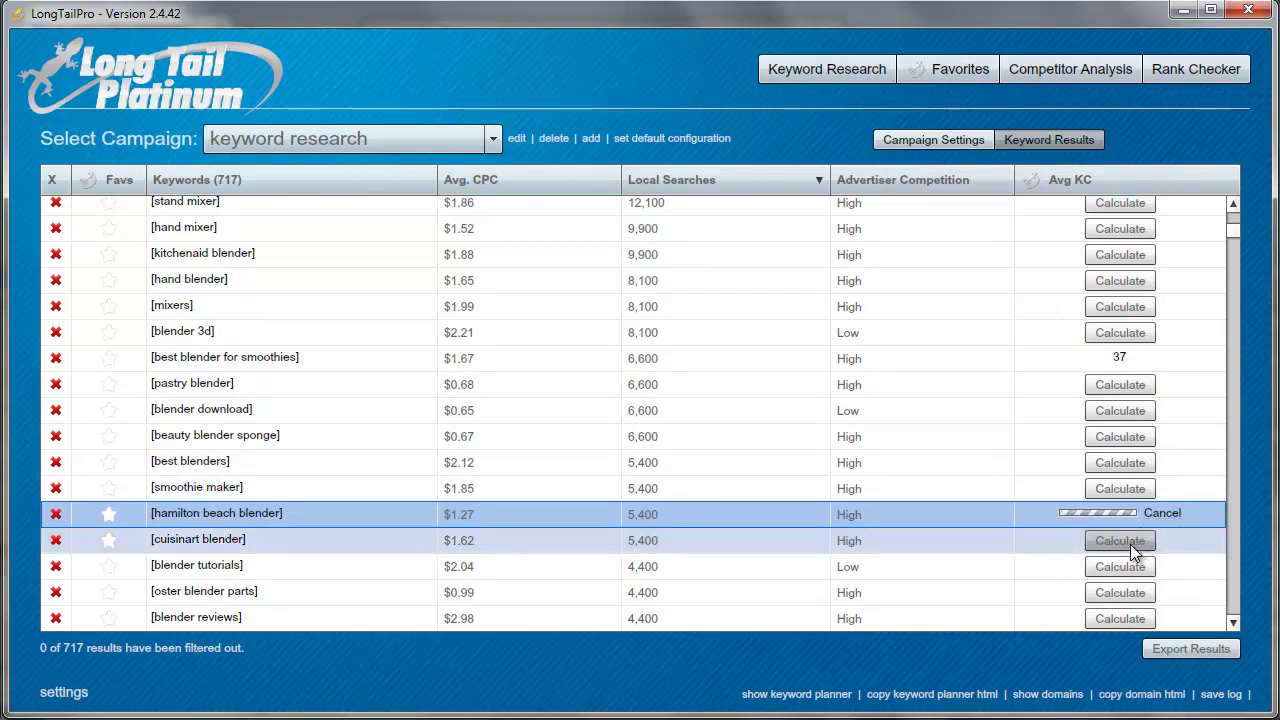
pyautogui.click(1130, 542)
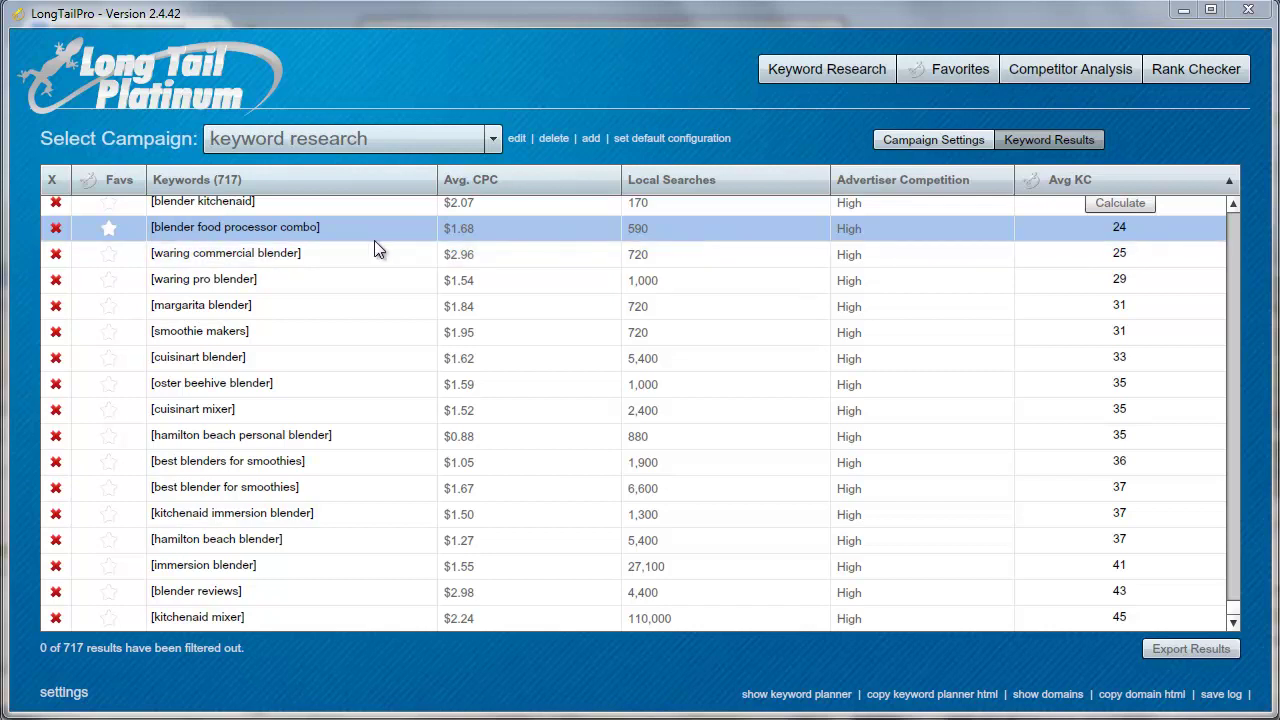
# Open the competitor analysis for "blender food processor combo" and bring up the ranking We Love Blenders article in a fully visible browser window.
pyautogui.doubleClick(272, 242)
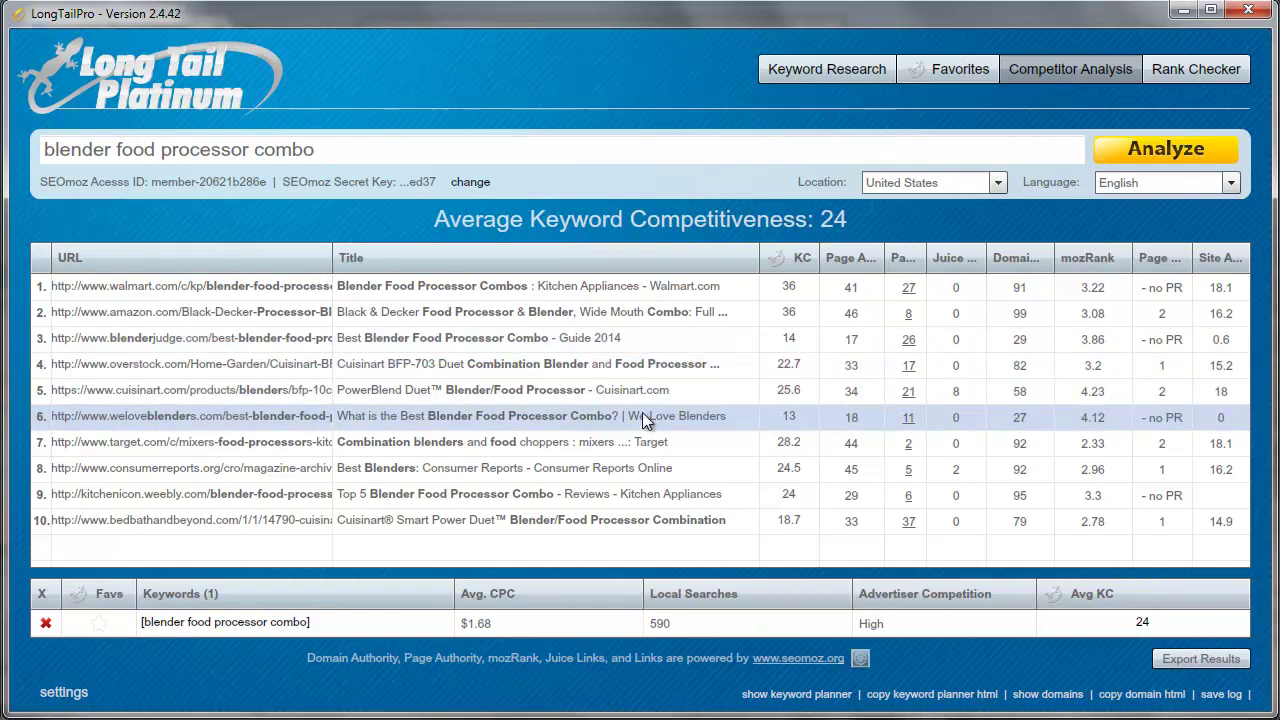
pyautogui.click(197, 426)
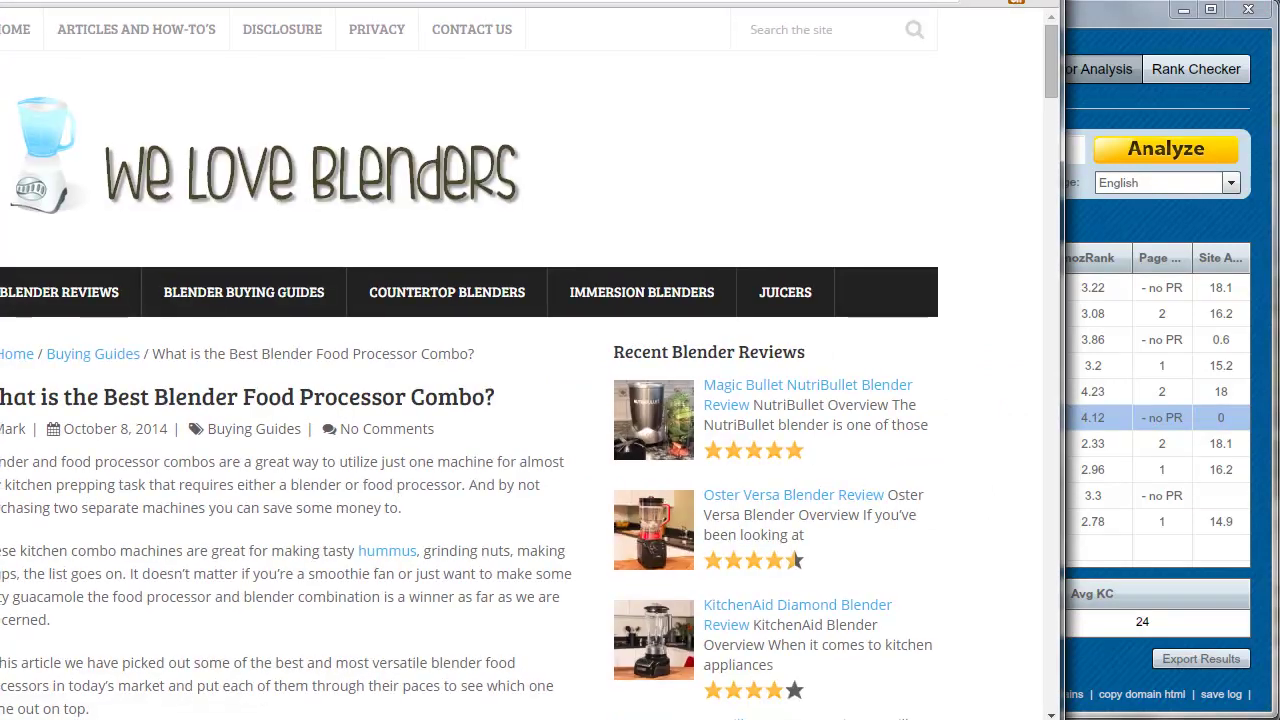
pyautogui.moveTo(238, 0); pyautogui.dragTo(350, 3)
pyautogui.moveTo(167, 5)
pyautogui.mouseDown()
pyautogui.moveTo(175, 35)
pyautogui.moveTo(165, 15)
pyautogui.mouseUp()
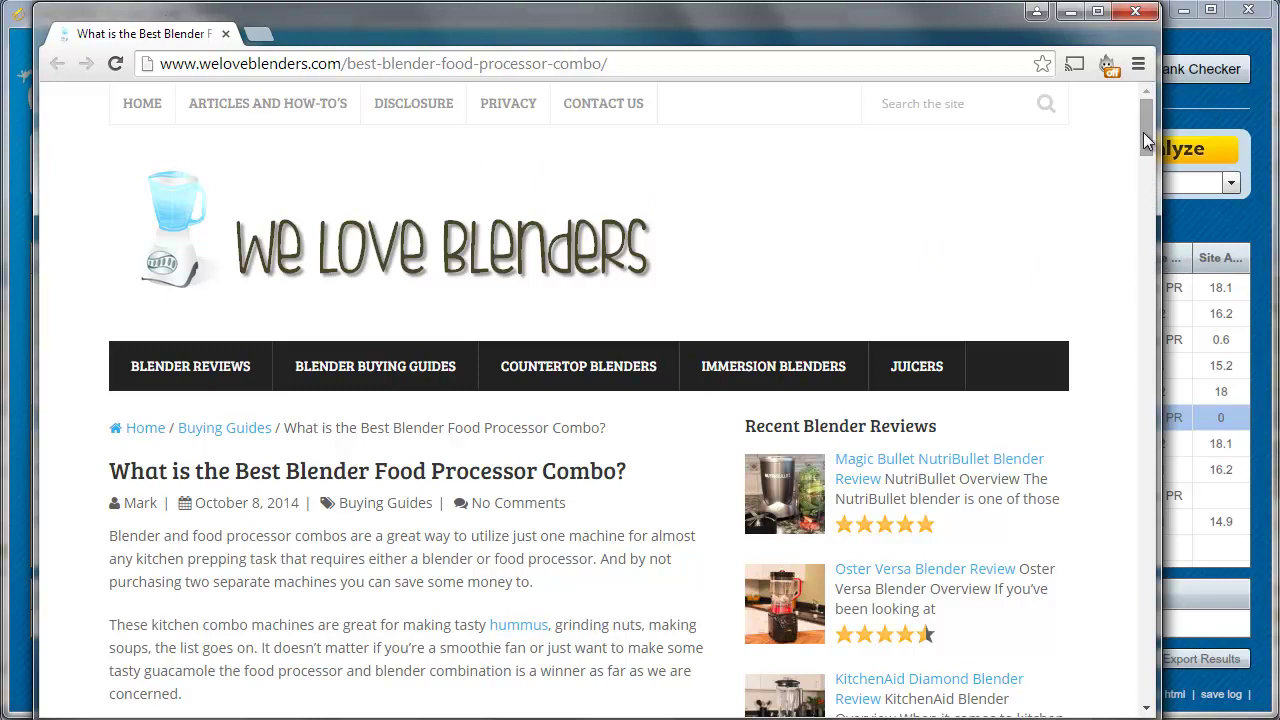
# Examine the blender food processor combo article and check where the Ninja pick's Learn More link in the comparison table leads.
pyautogui.moveTo(1145, 129); pyautogui.dragTo(1179, 704)
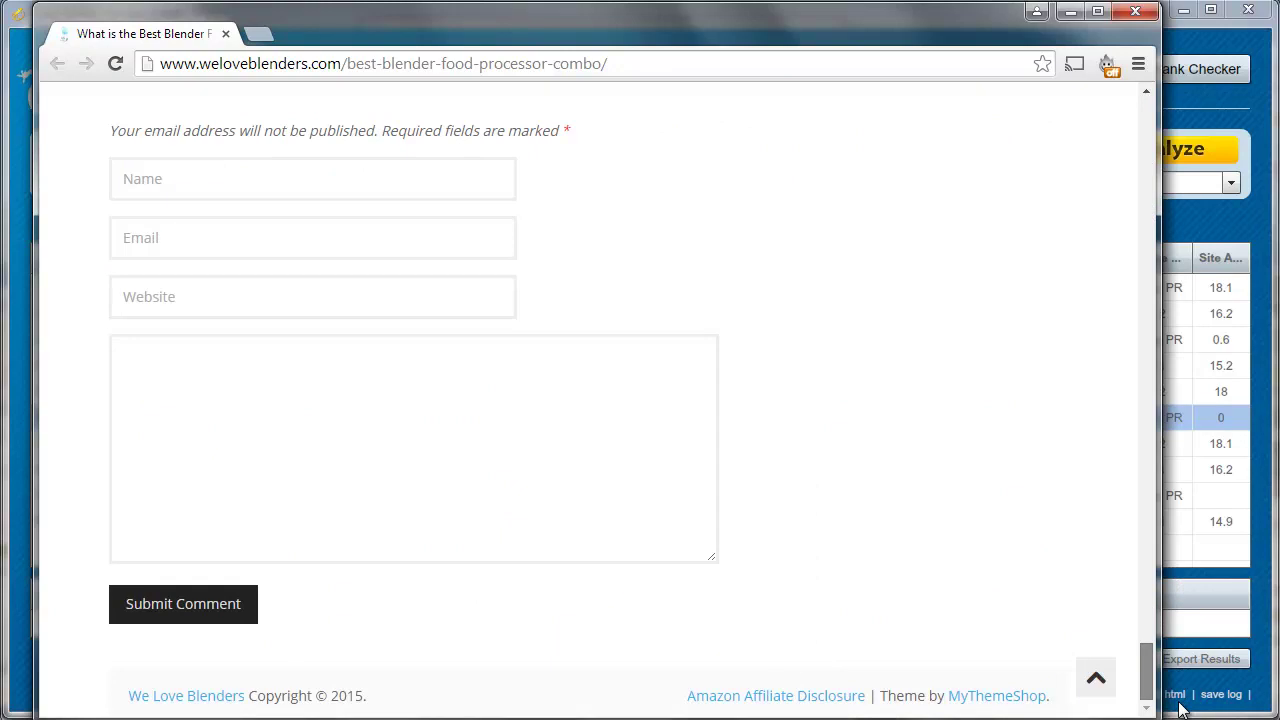
pyautogui.moveTo(1180, 708); pyautogui.dragTo(1181, 712)
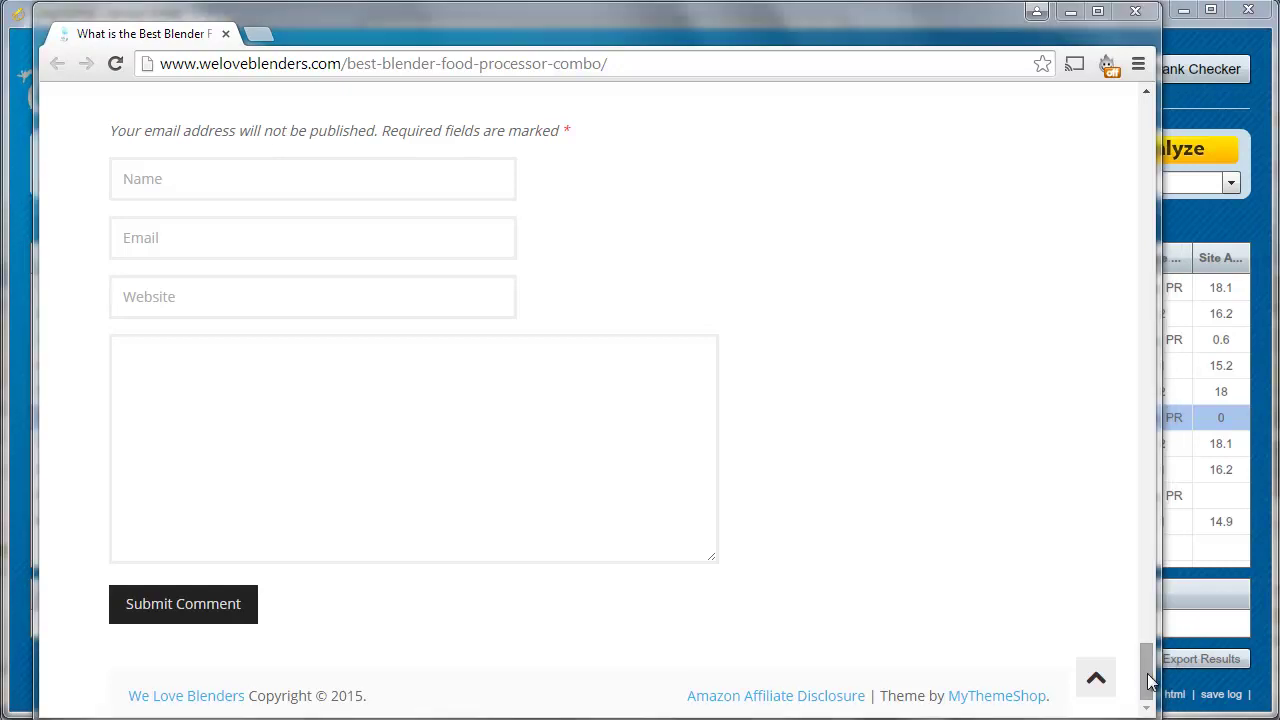
pyautogui.moveTo(1148, 680); pyautogui.dragTo(1148, 137)
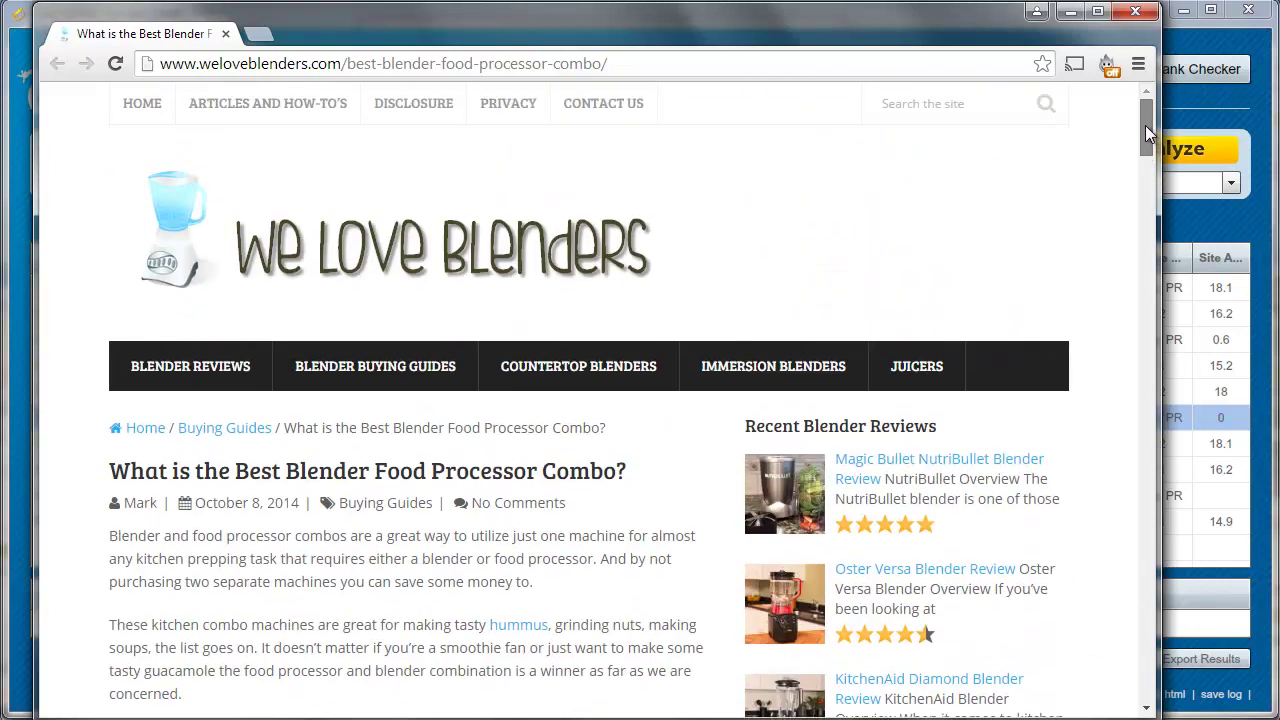
pyautogui.scroll(-3, 1035, 272)
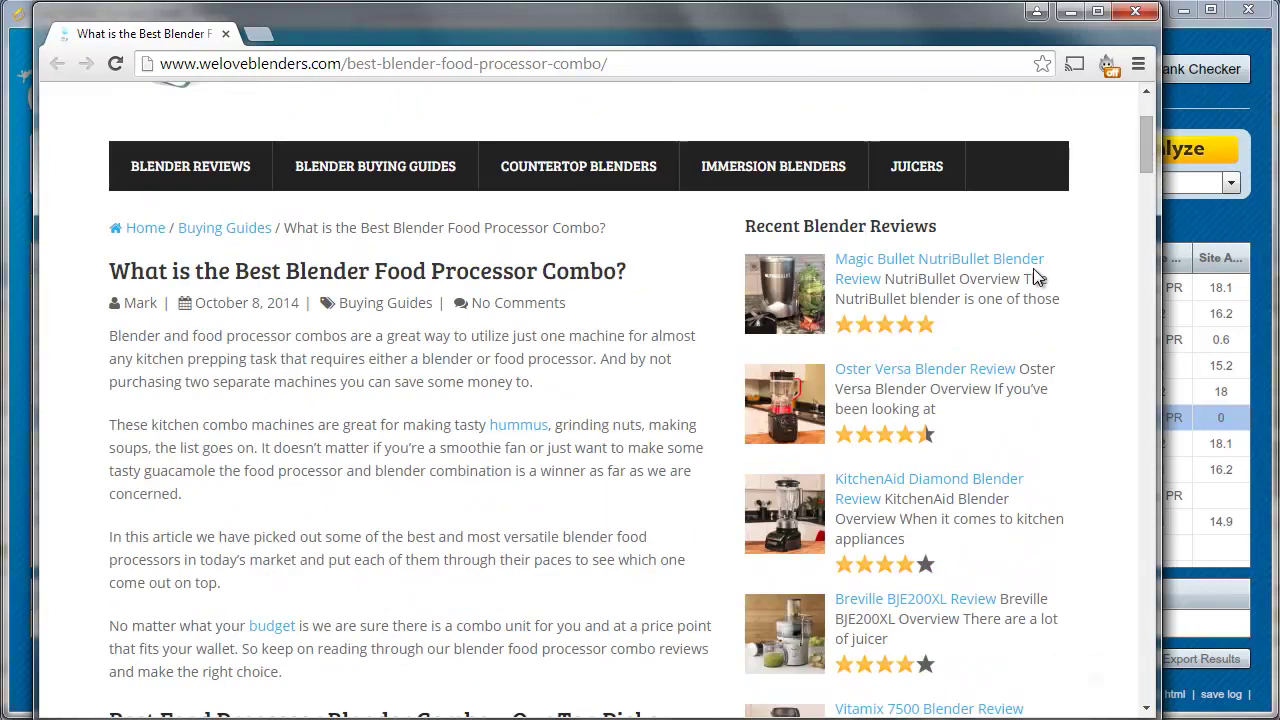
pyautogui.scroll(-3, 1035, 270)
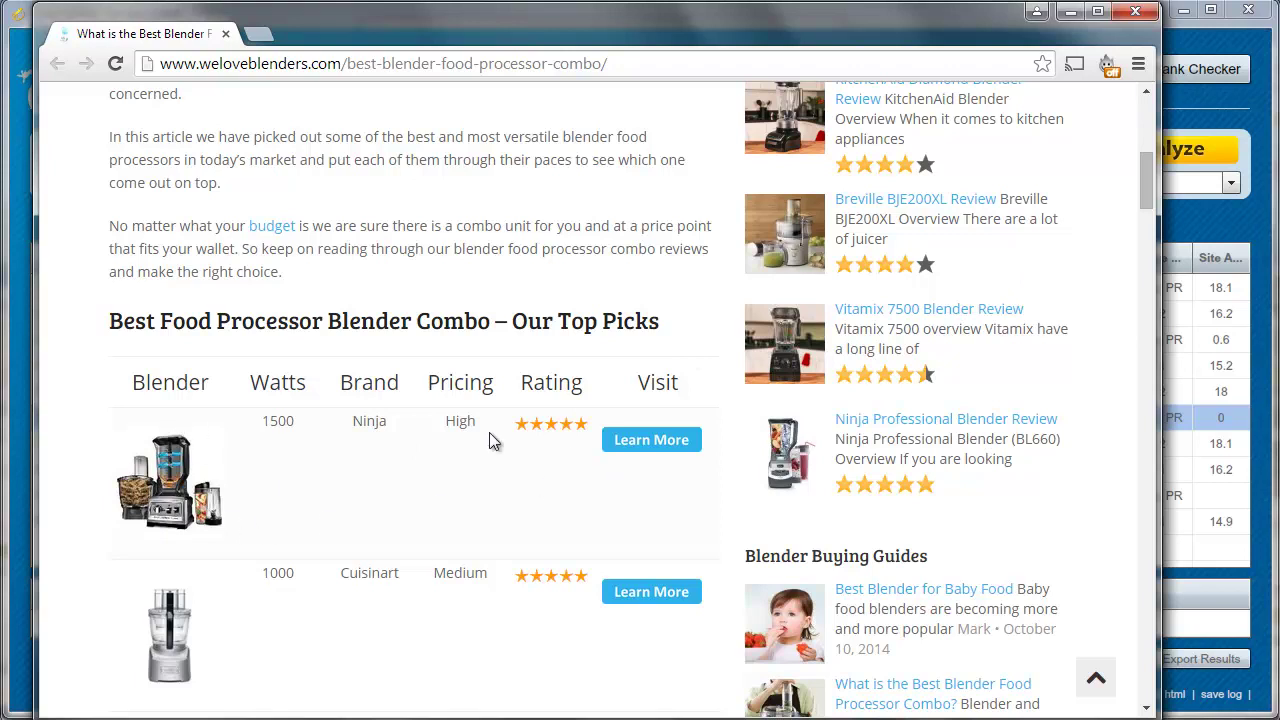
pyautogui.scroll(-2, 410, 340)
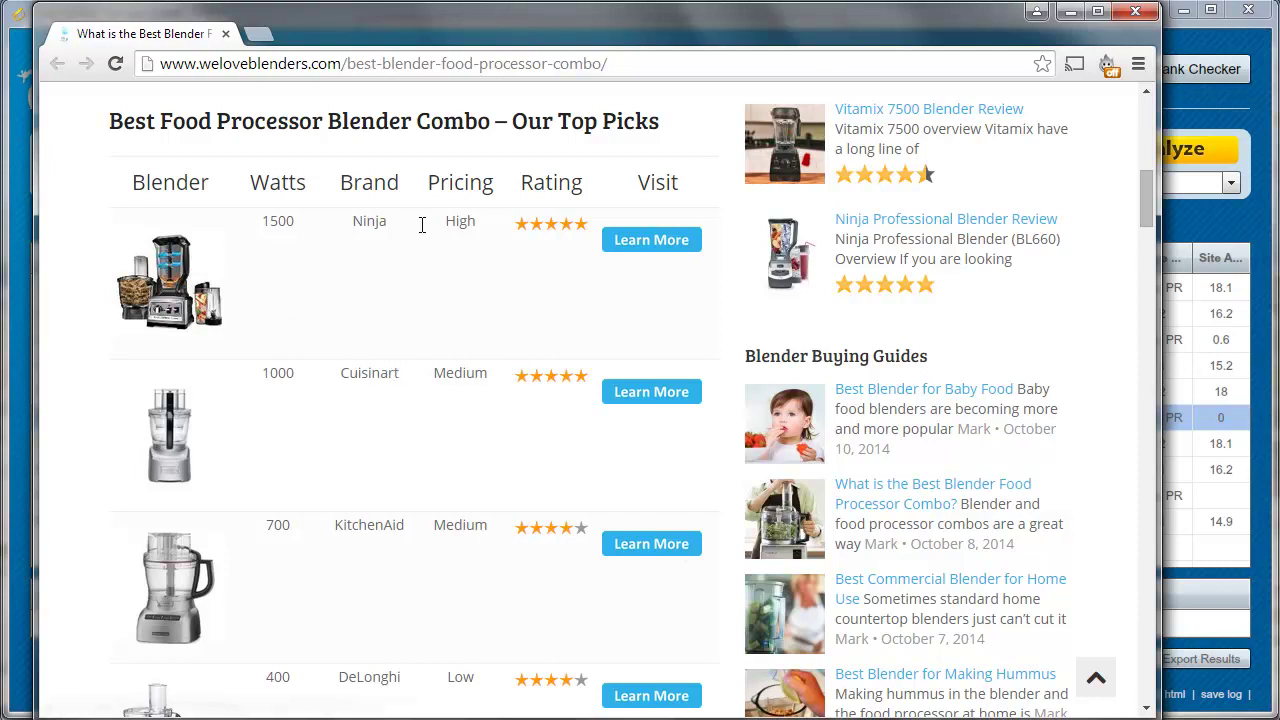
pyautogui.click(640, 244)
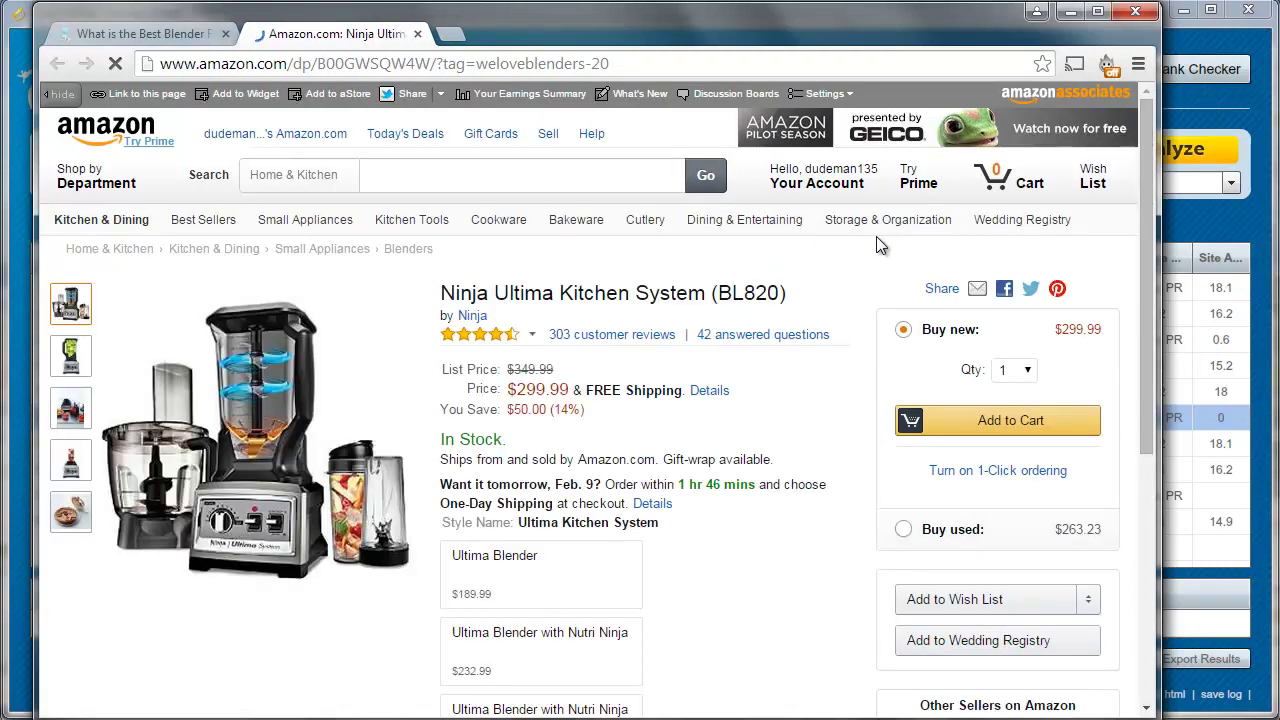
pyautogui.click(418, 34)
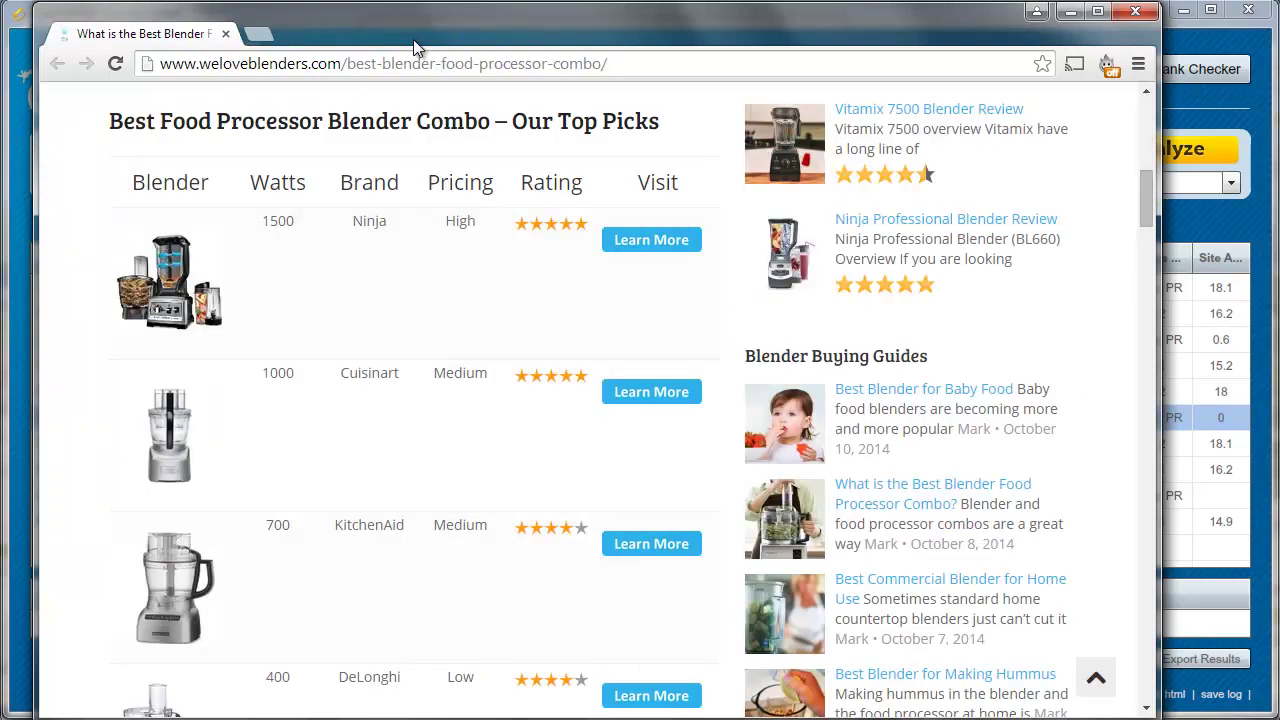
# Open the site's Juicers category and examine the article "What is the Best Wheatgrass Juicer?" down to its comparison table.
pyautogui.scroll(10, 955, 428)
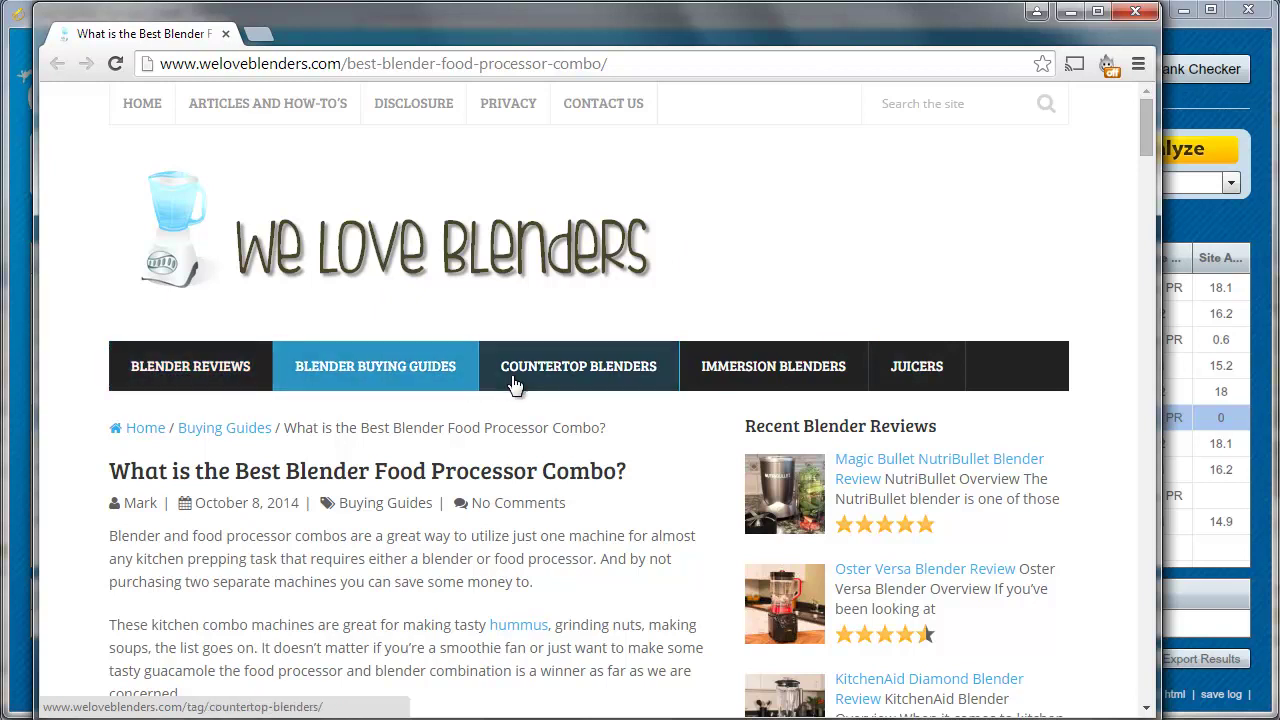
pyautogui.click(913, 366)
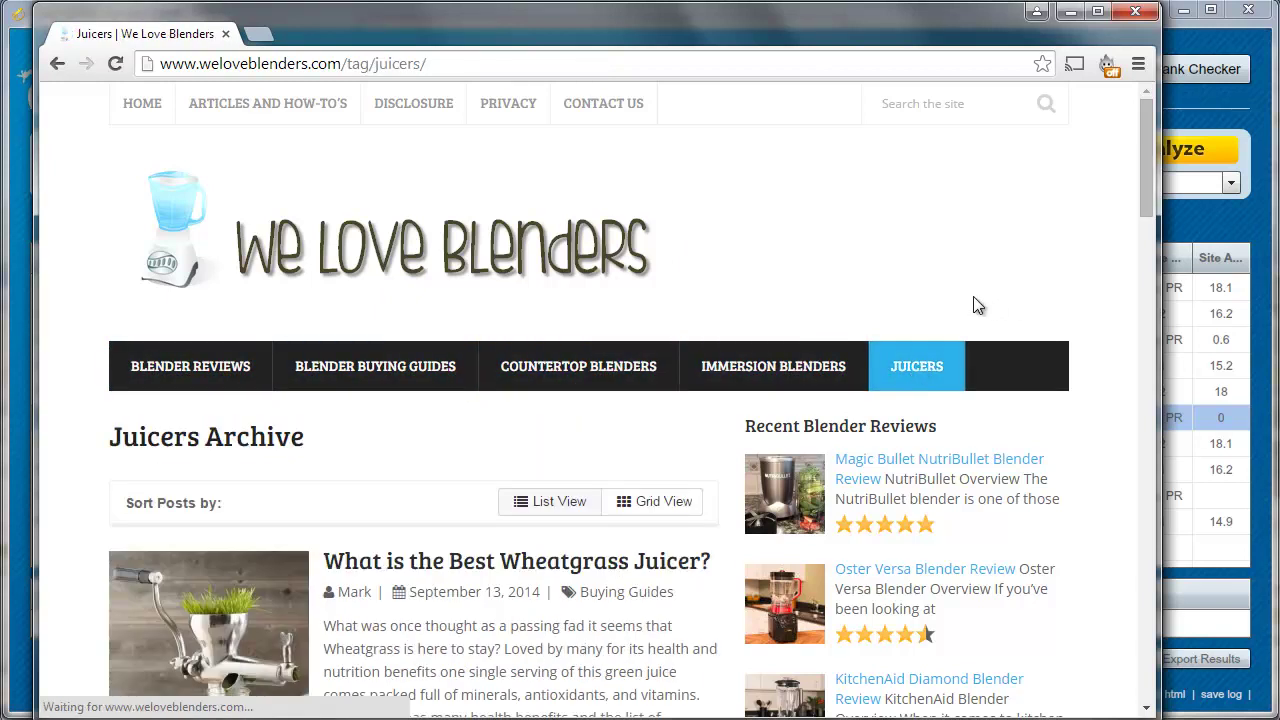
pyautogui.scroll(-4, 975, 298)
pyautogui.click(437, 165)
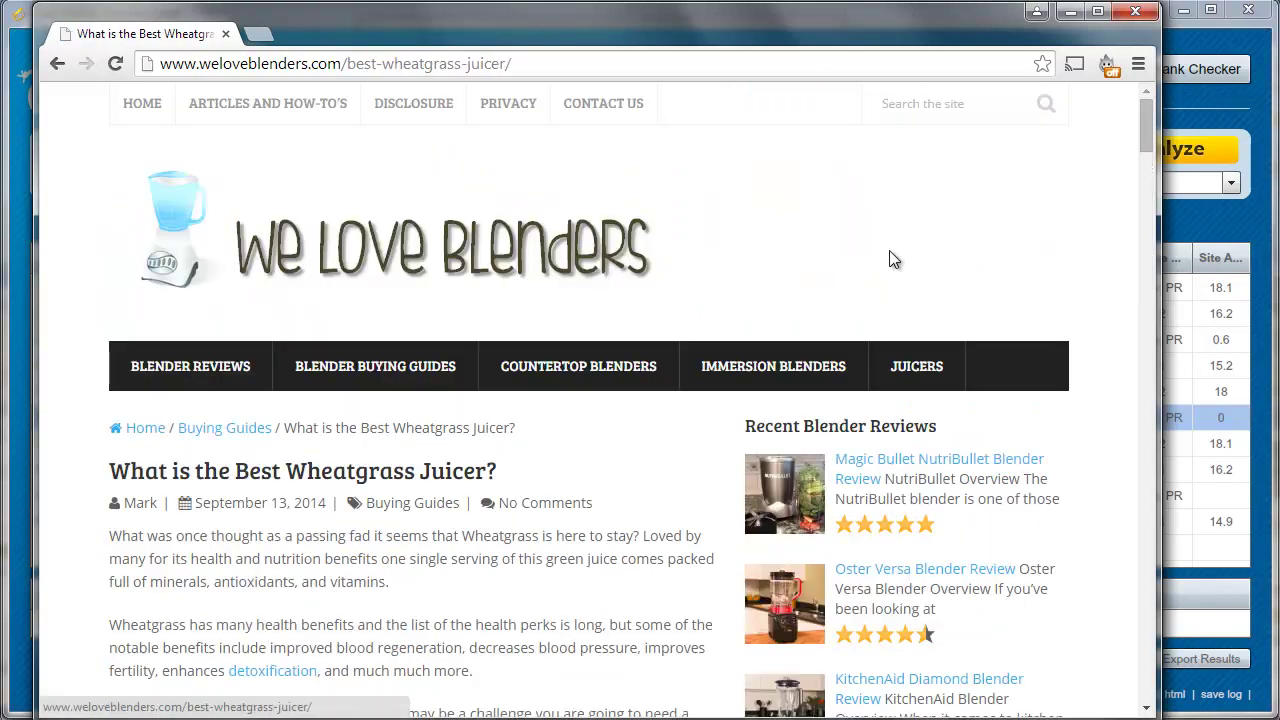
pyautogui.scroll(-2, 995, 281)
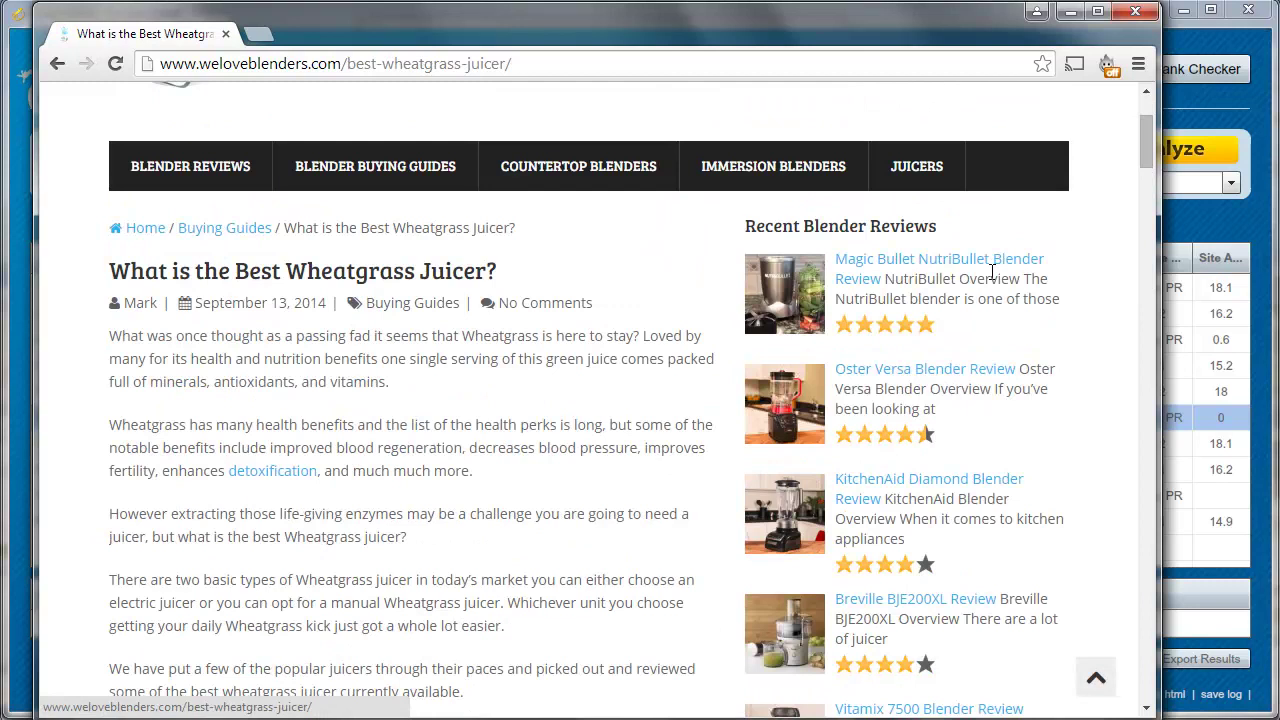
pyautogui.scroll(-2, 993, 271)
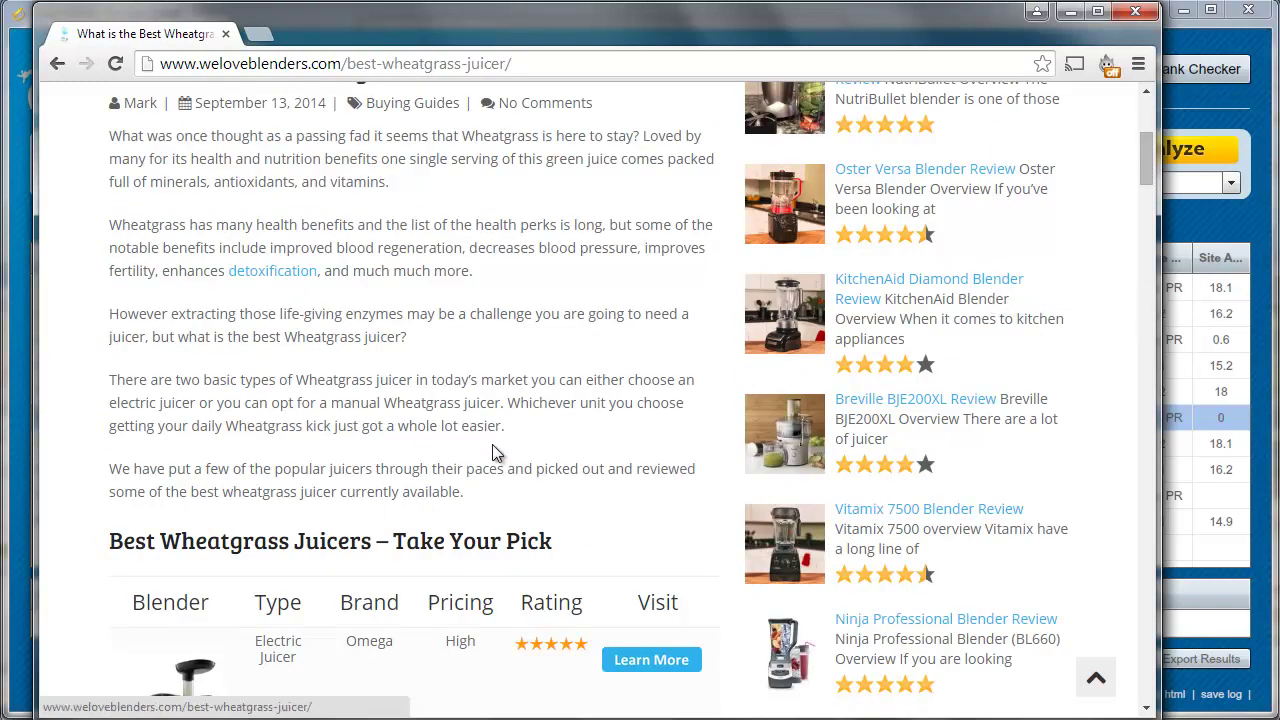
pyautogui.scroll(-3, 510, 448)
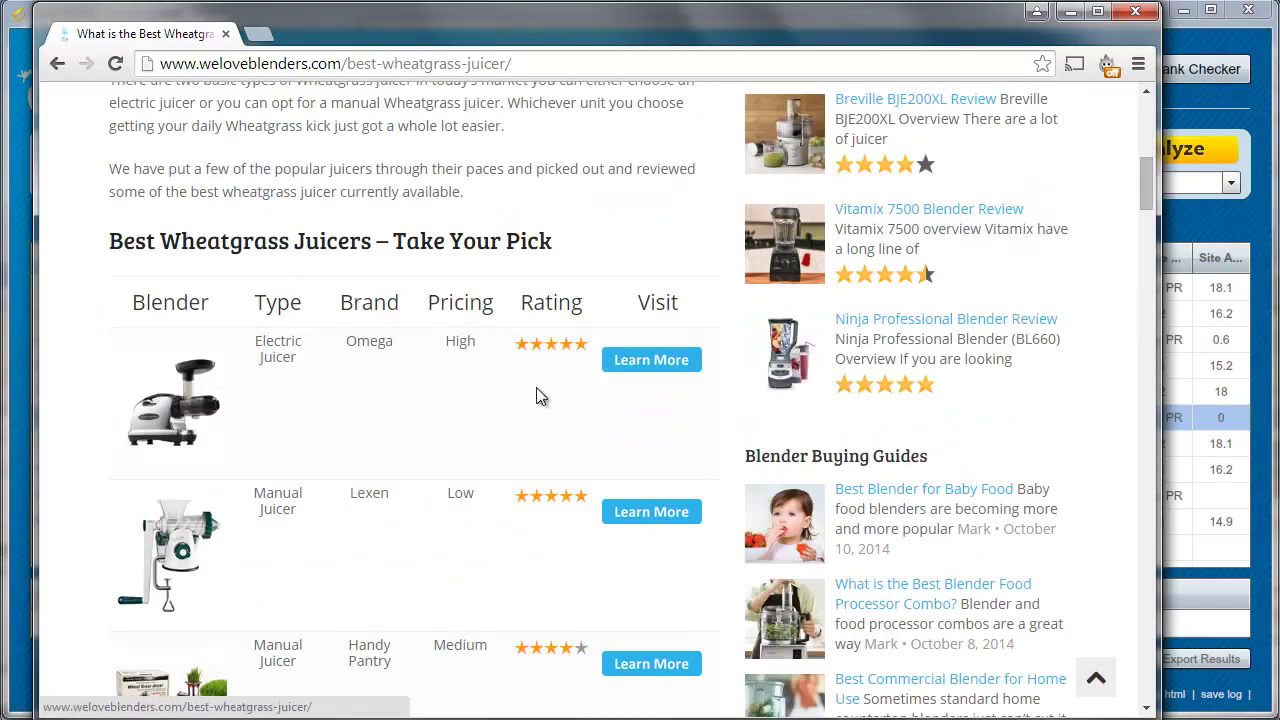
# Check where the Learn More links for the Omega, Lexen and Breville juicers in the wheatgrass juicer comparison table lead.
pyautogui.click(653, 364)
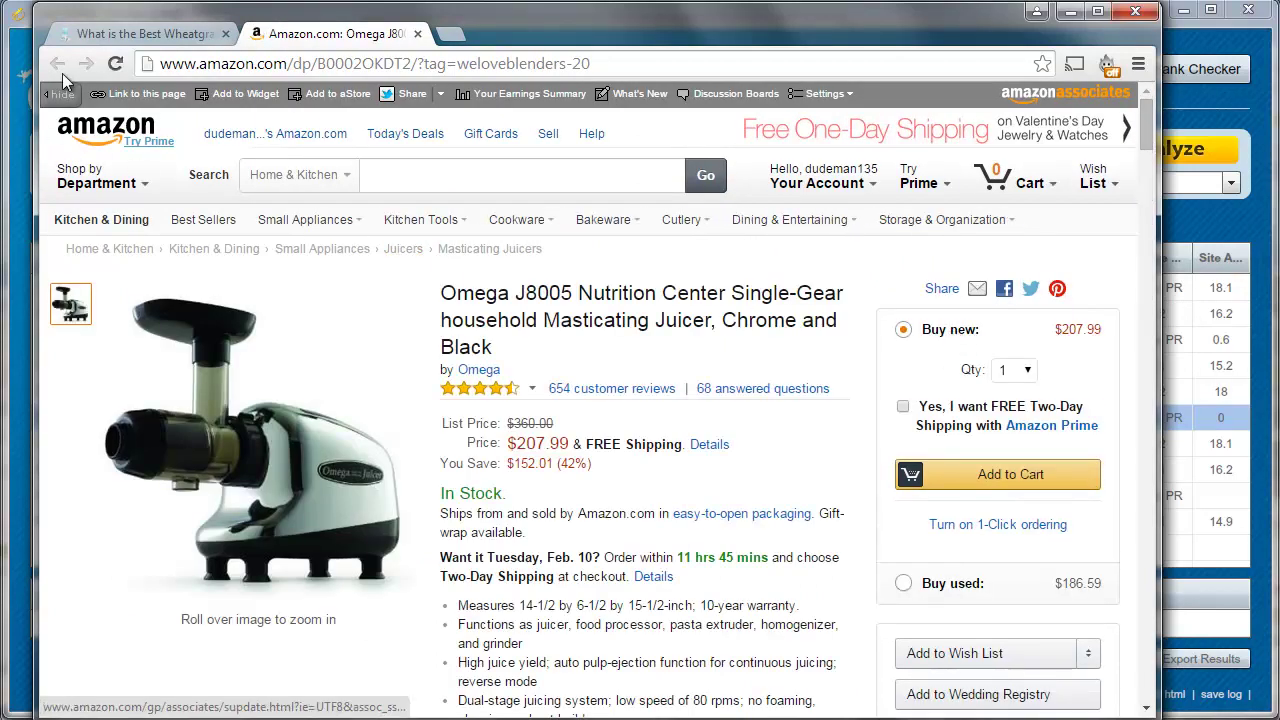
pyautogui.click(418, 35)
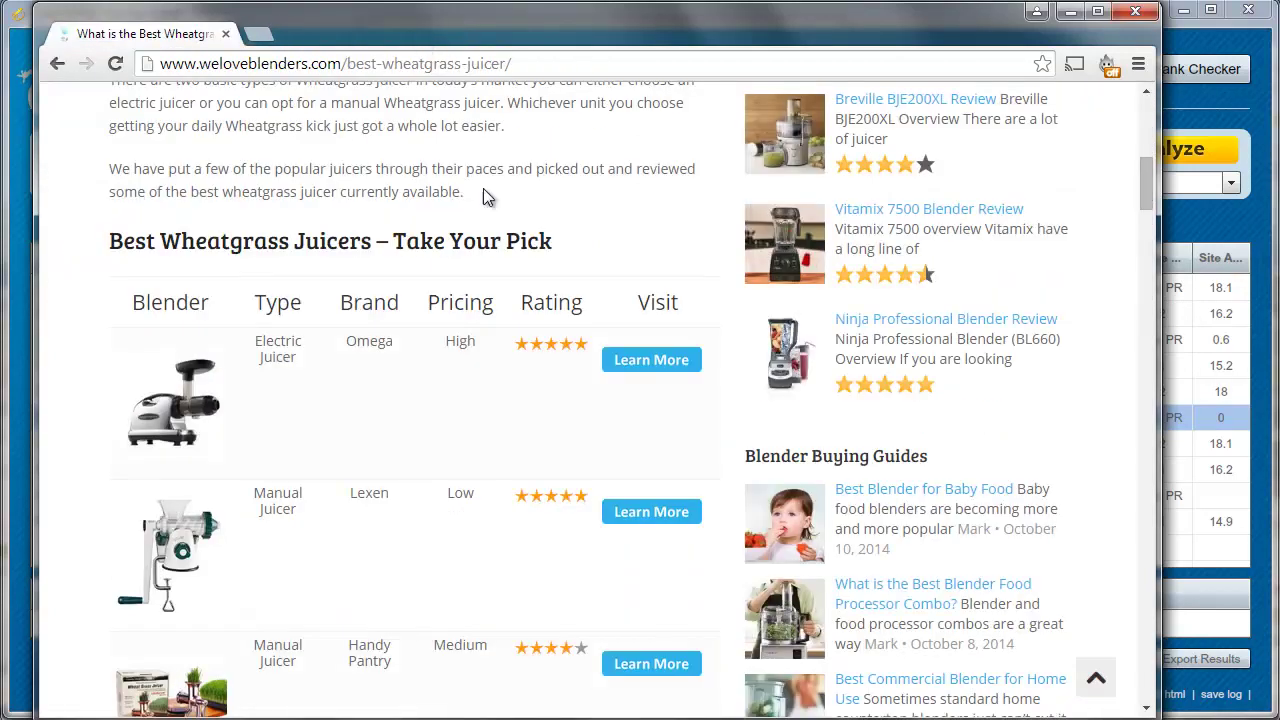
pyautogui.click(617, 512)
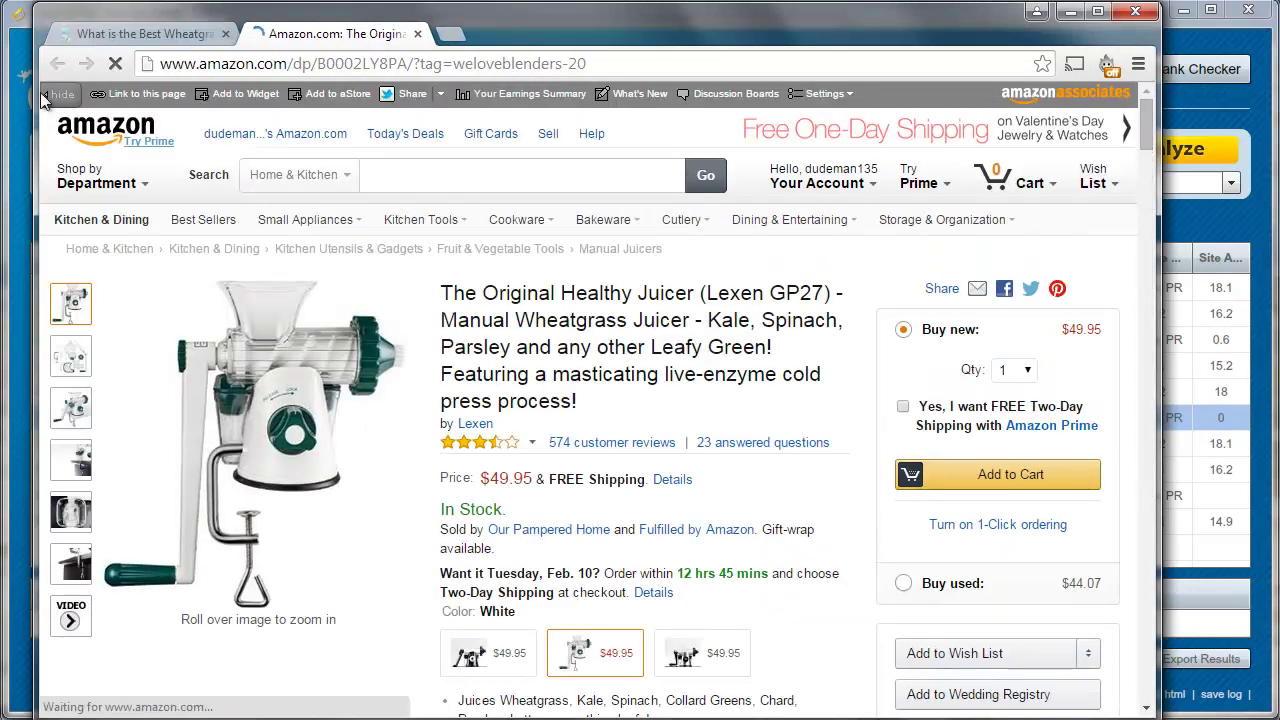
pyautogui.click(418, 34)
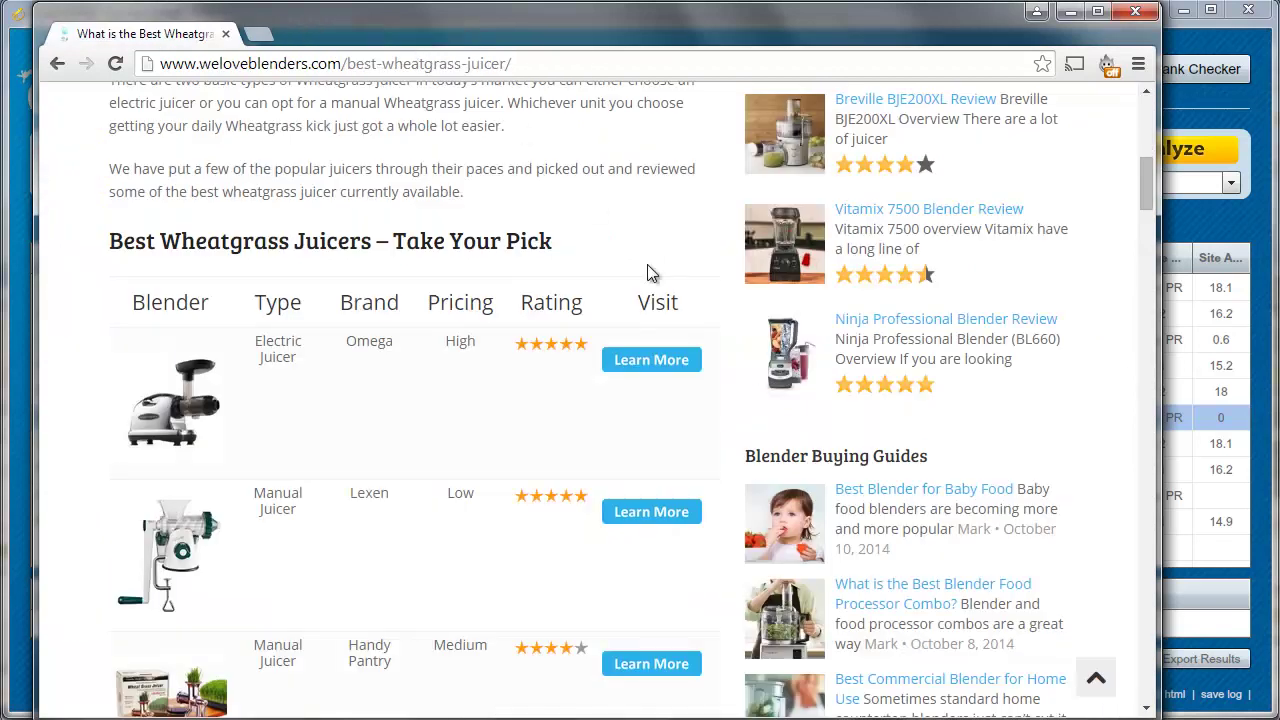
pyautogui.scroll(-3, 803, 372)
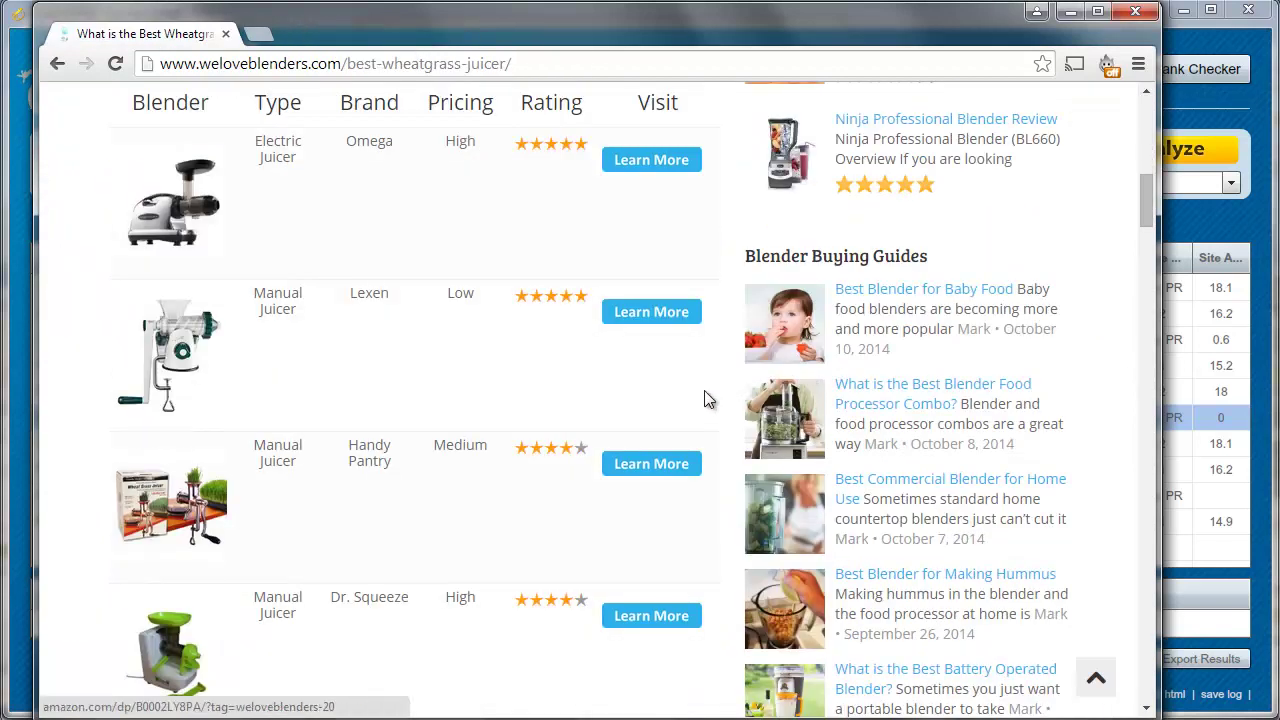
pyautogui.scroll(-2, 704, 398)
pyautogui.scroll(-3, 702, 396)
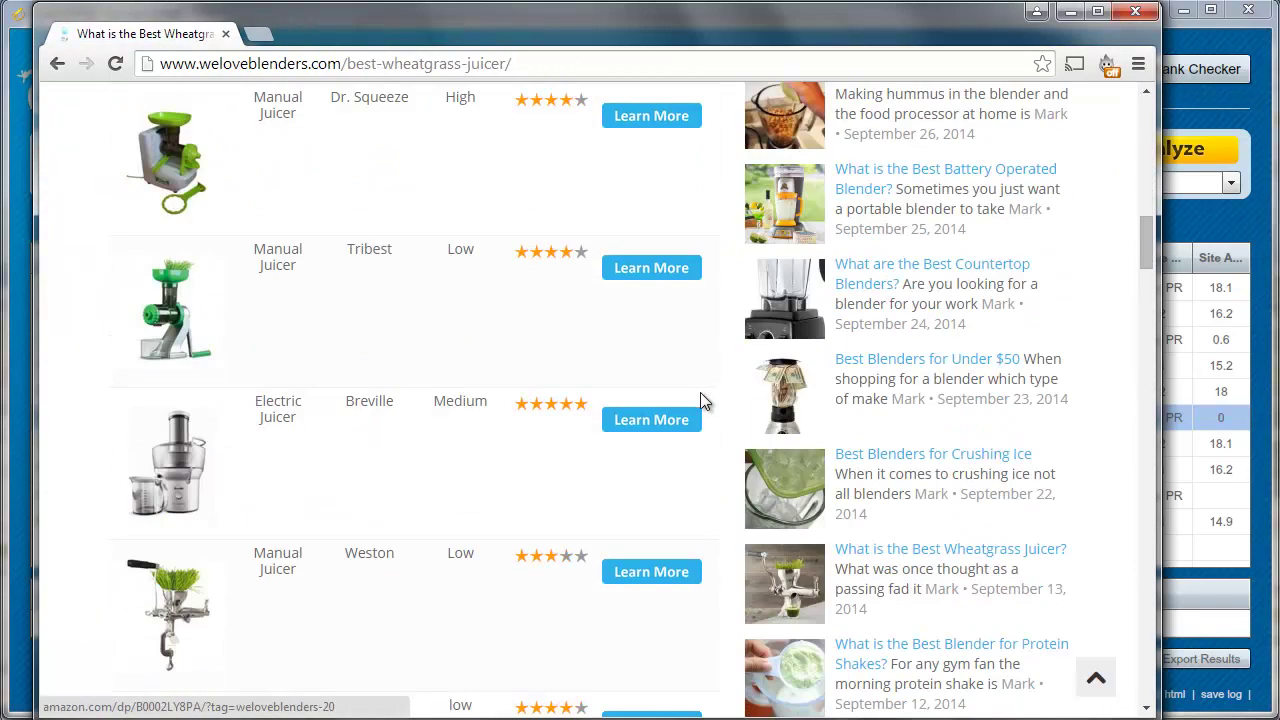
pyautogui.click(687, 421)
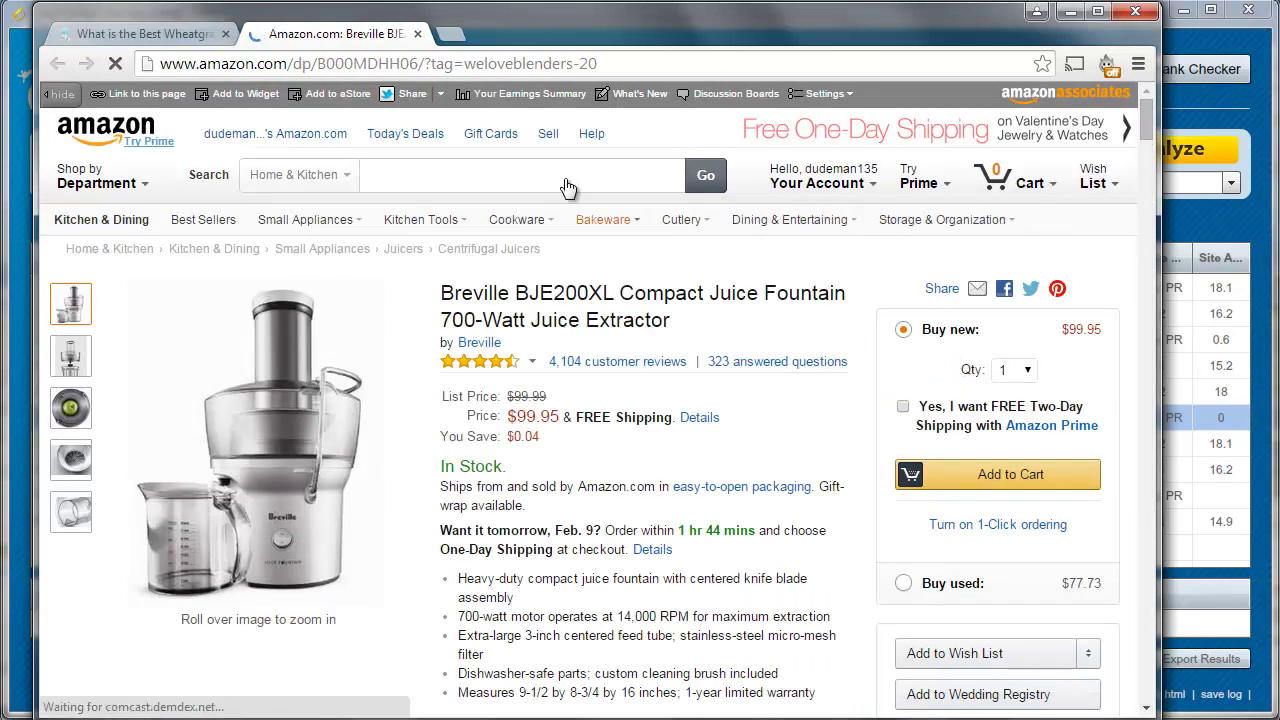
pyautogui.click(417, 33)
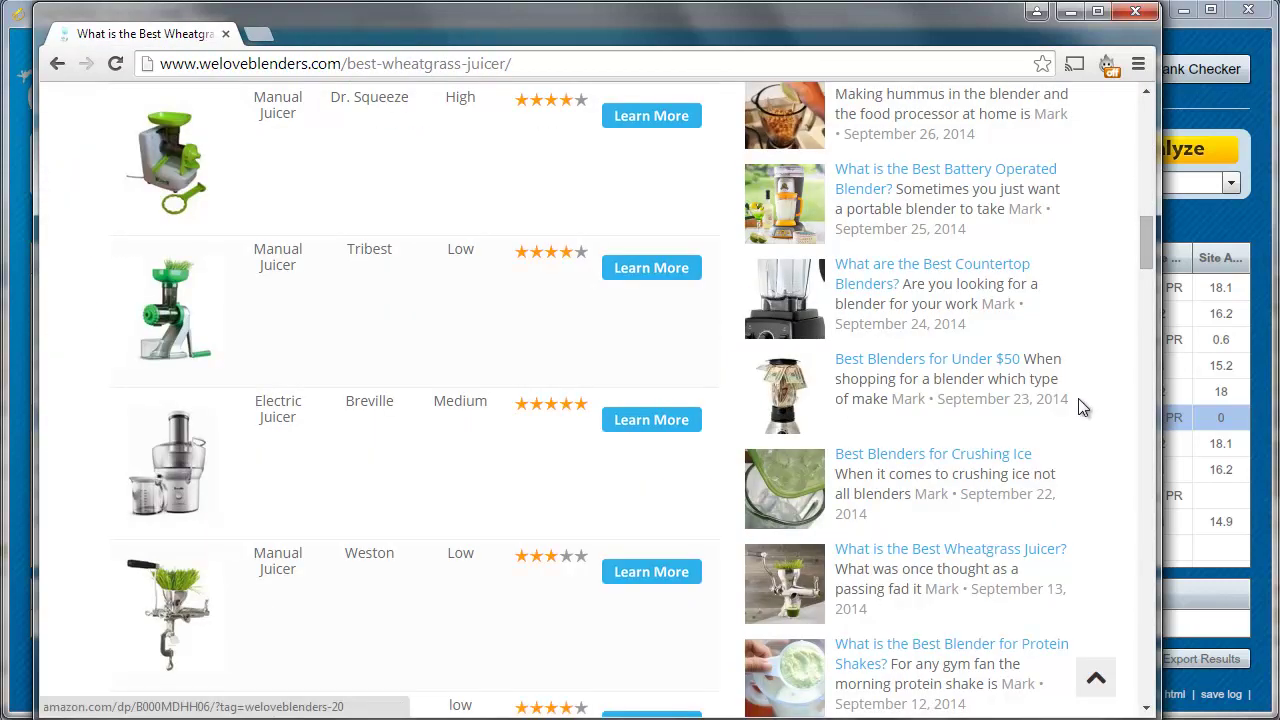
# Open the Vitamix 7500 Blender Review, examine its ratings, pros, cons and overview, and switch back to LongTailPro.
pyautogui.scroll(5, 1059, 360)
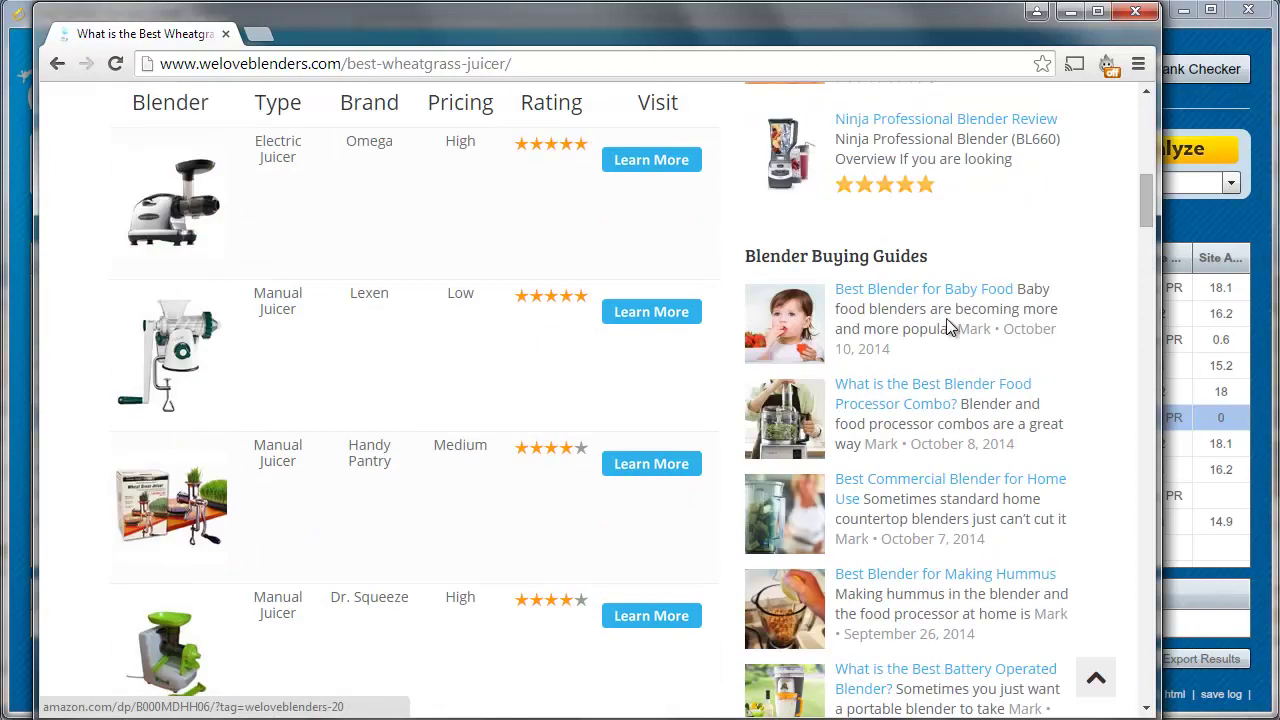
pyautogui.scroll(3, 940, 328)
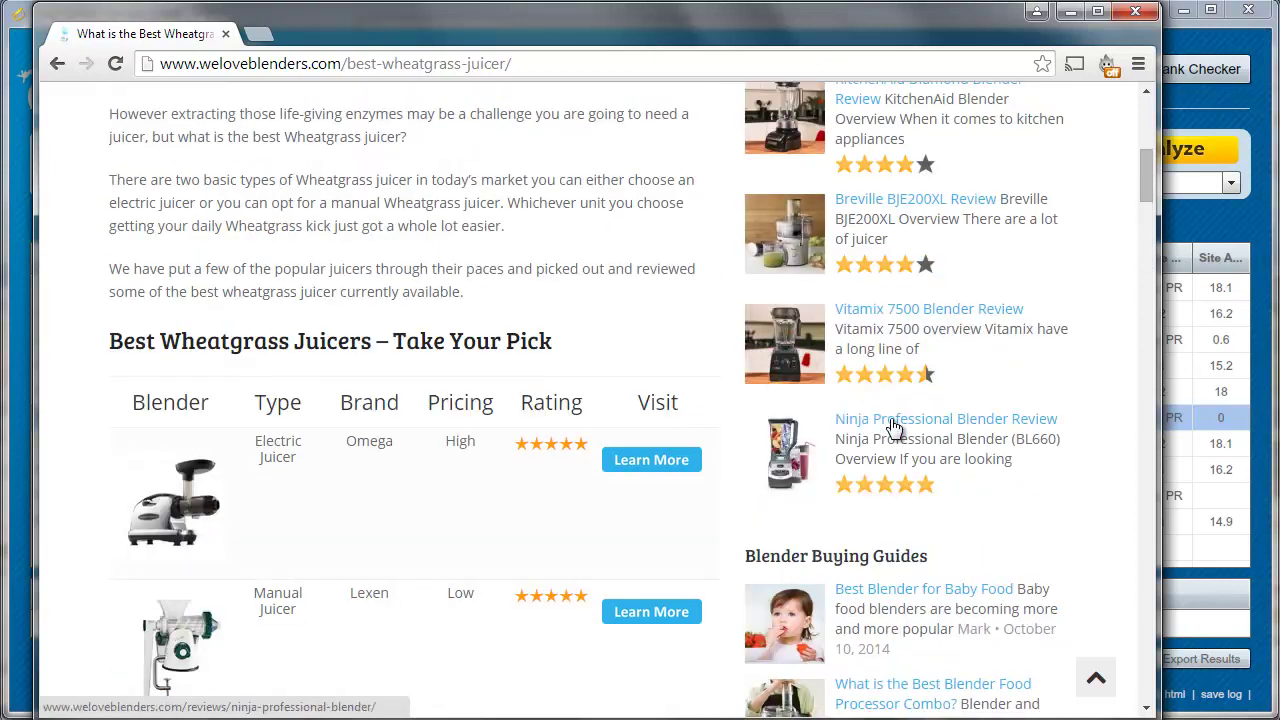
pyautogui.click(874, 309)
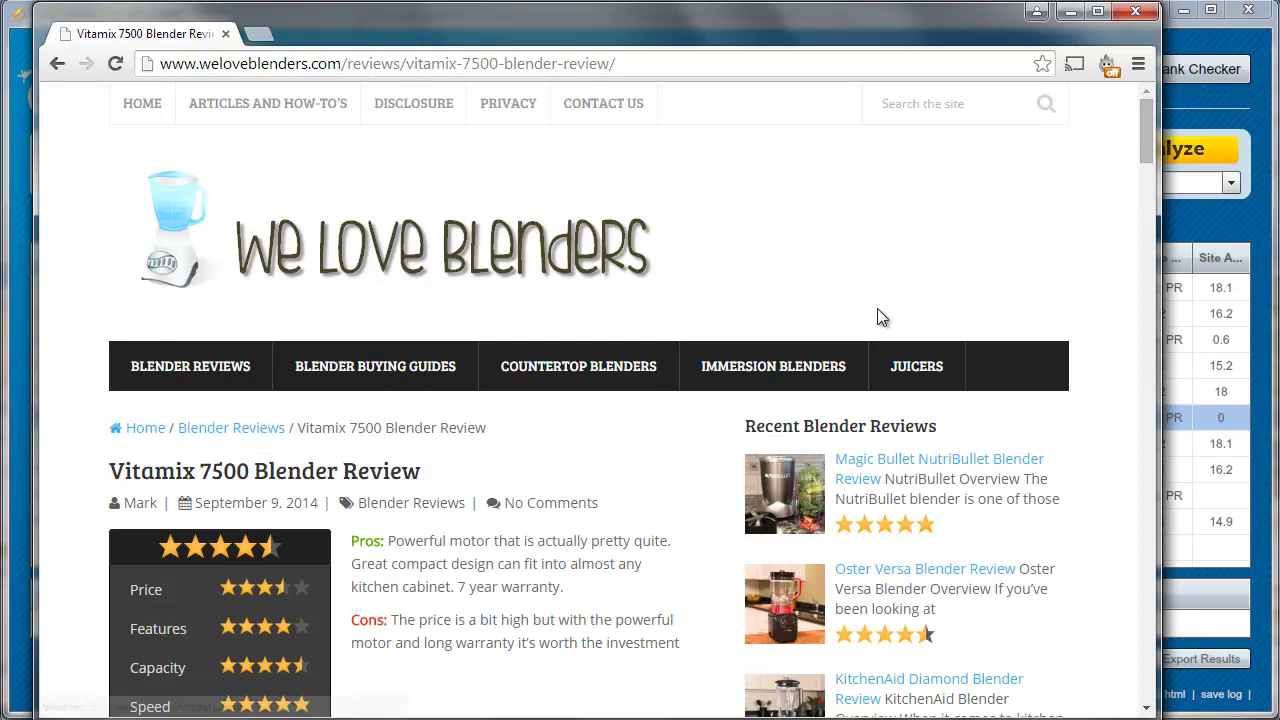
pyautogui.scroll(-3, 655, 343)
pyautogui.scroll(-3, 627, 343)
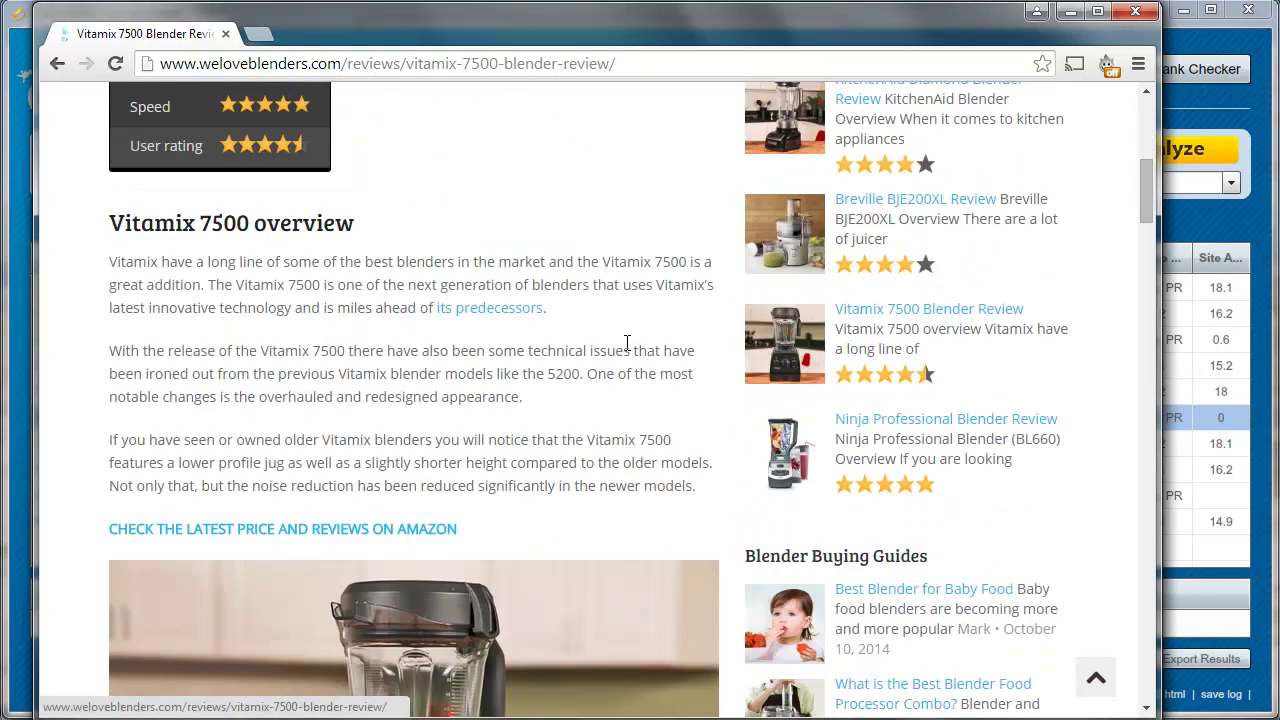
pyautogui.scroll(-9, 627, 343)
pyautogui.scroll(-15, 621, 343)
pyautogui.scroll(-7, 620, 350)
pyautogui.scroll(15, 620, 350)
pyautogui.scroll(18, 620, 345)
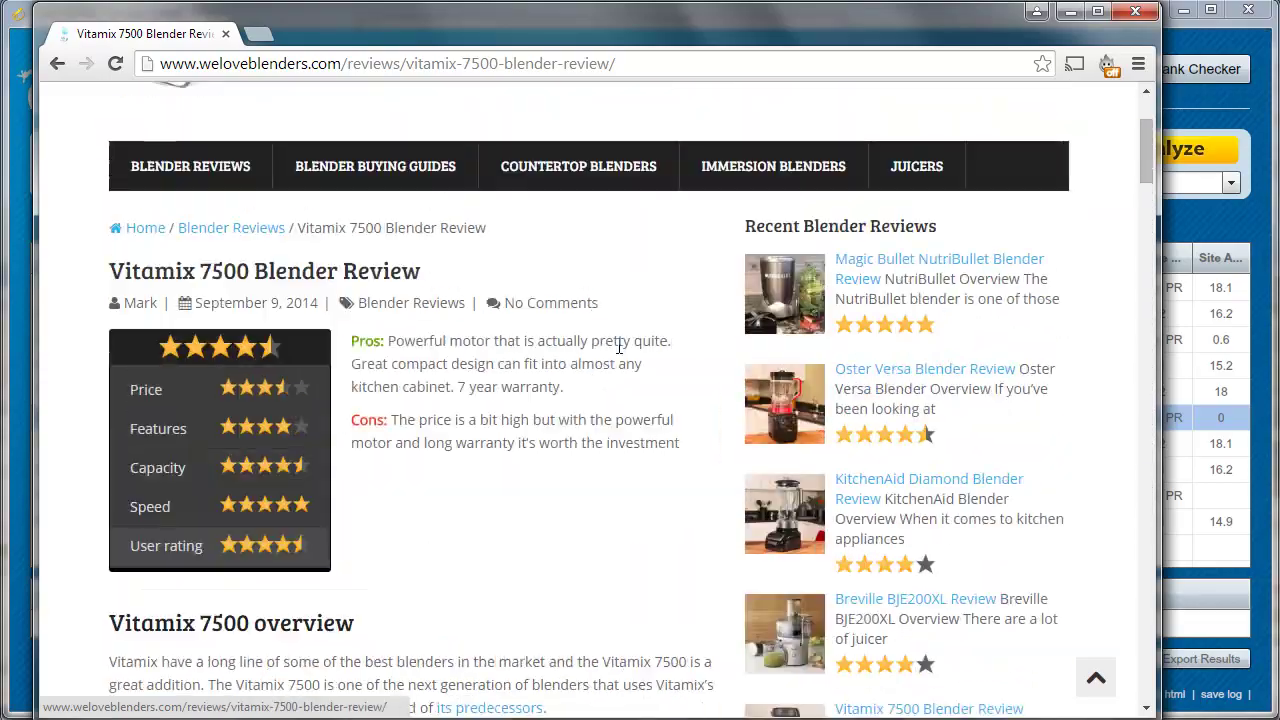
pyautogui.scroll(2, 620, 345)
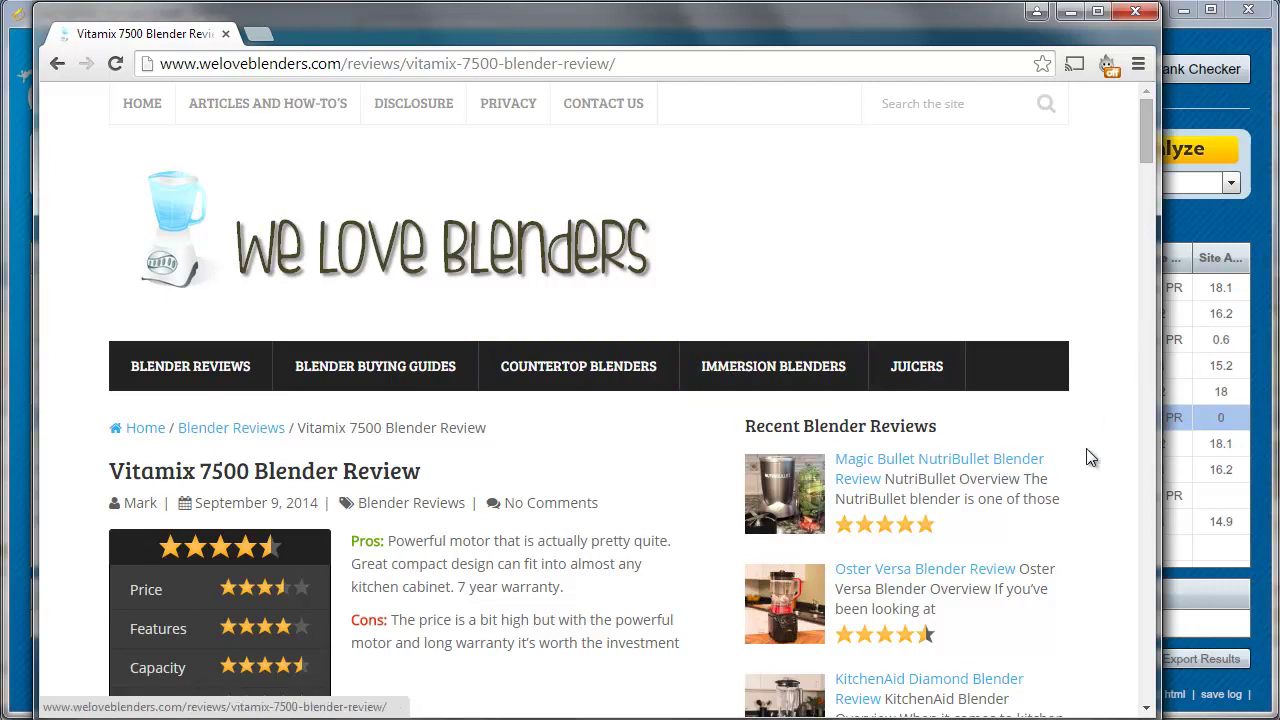
pyautogui.scroll(-1, 1090, 451)
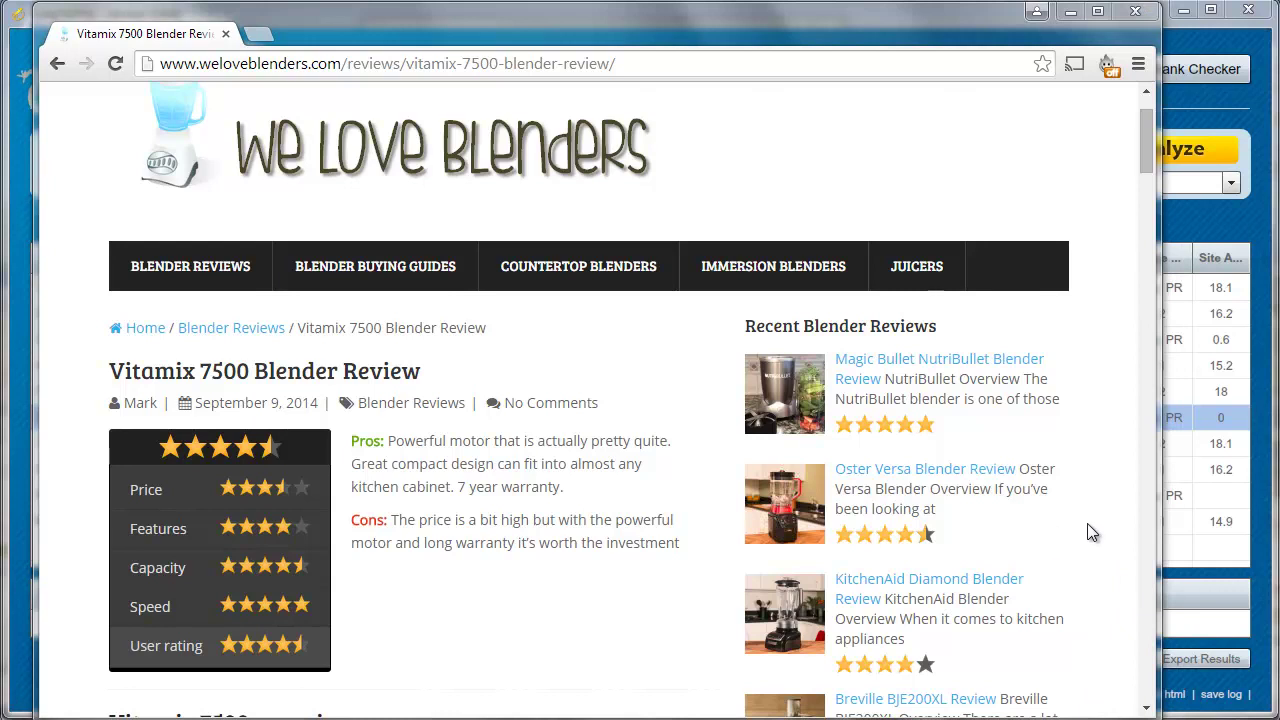
pyautogui.scroll(-2, 1090, 533)
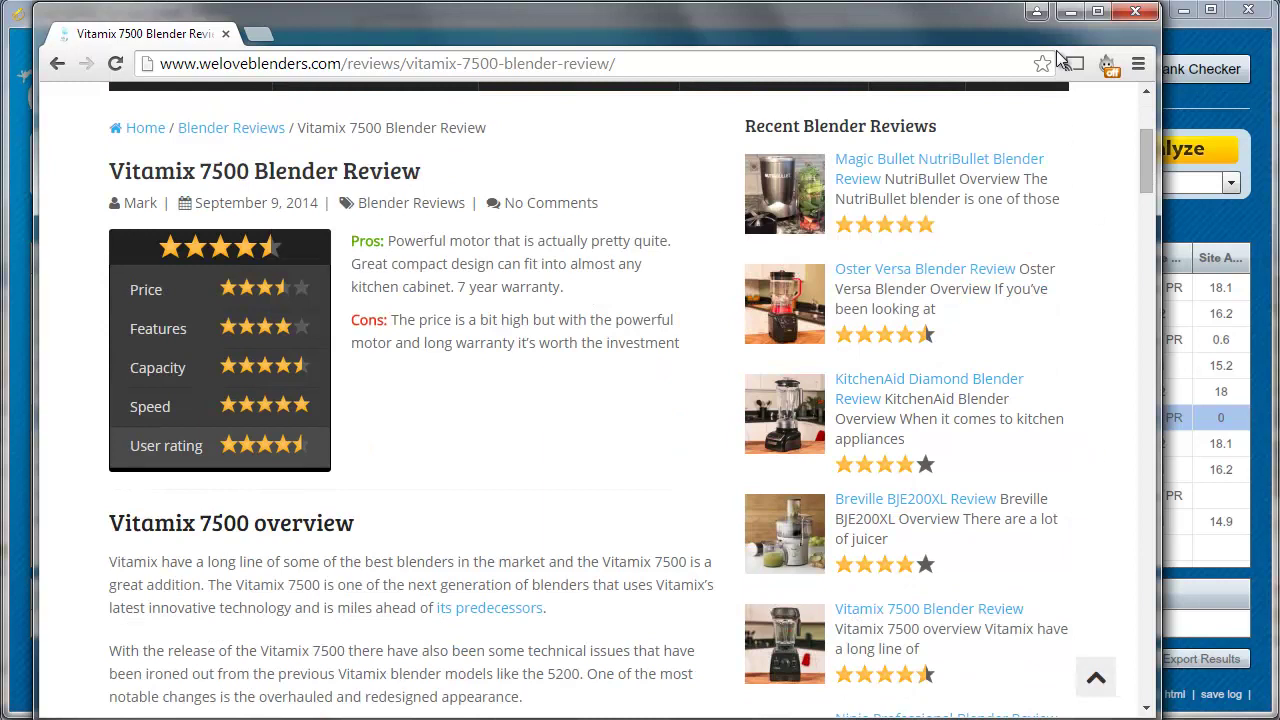
pyautogui.click(1066, 12)
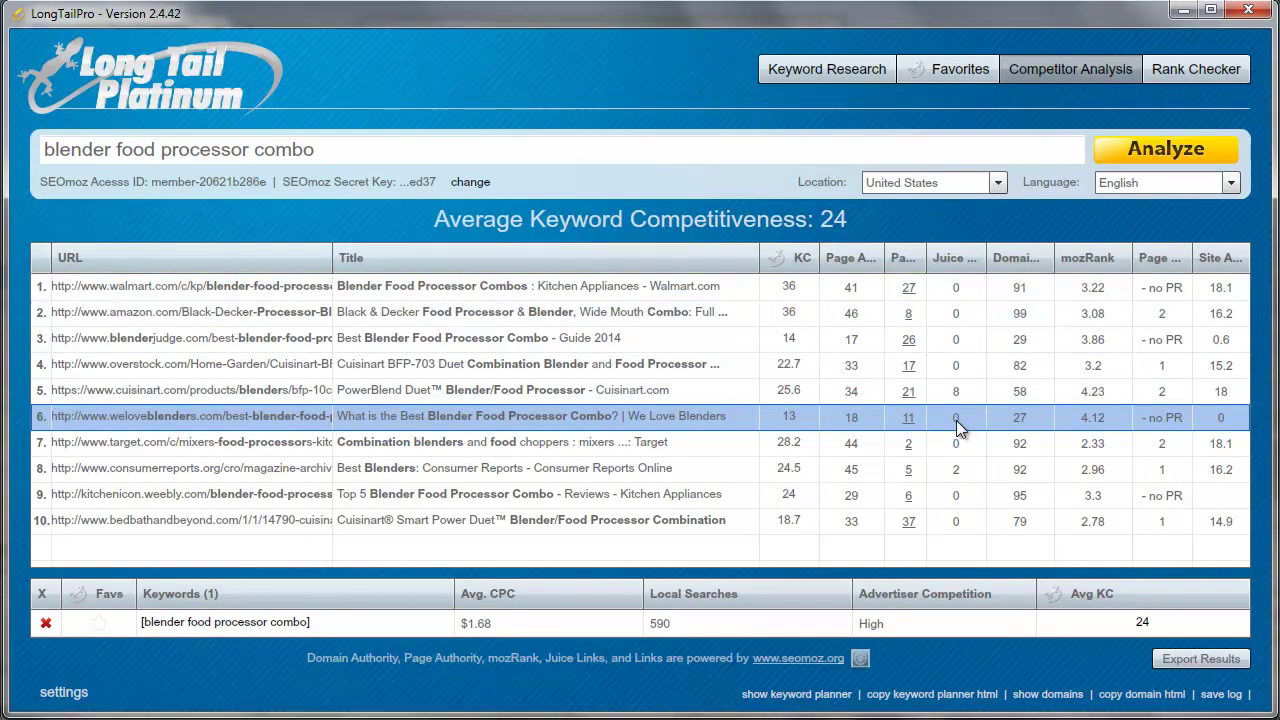
pyautogui.moveTo(1192, 257)
pyautogui.mouseDown()
pyautogui.moveTo(1176, 257)
pyautogui.moveTo(1190, 258)
pyautogui.mouseUp()
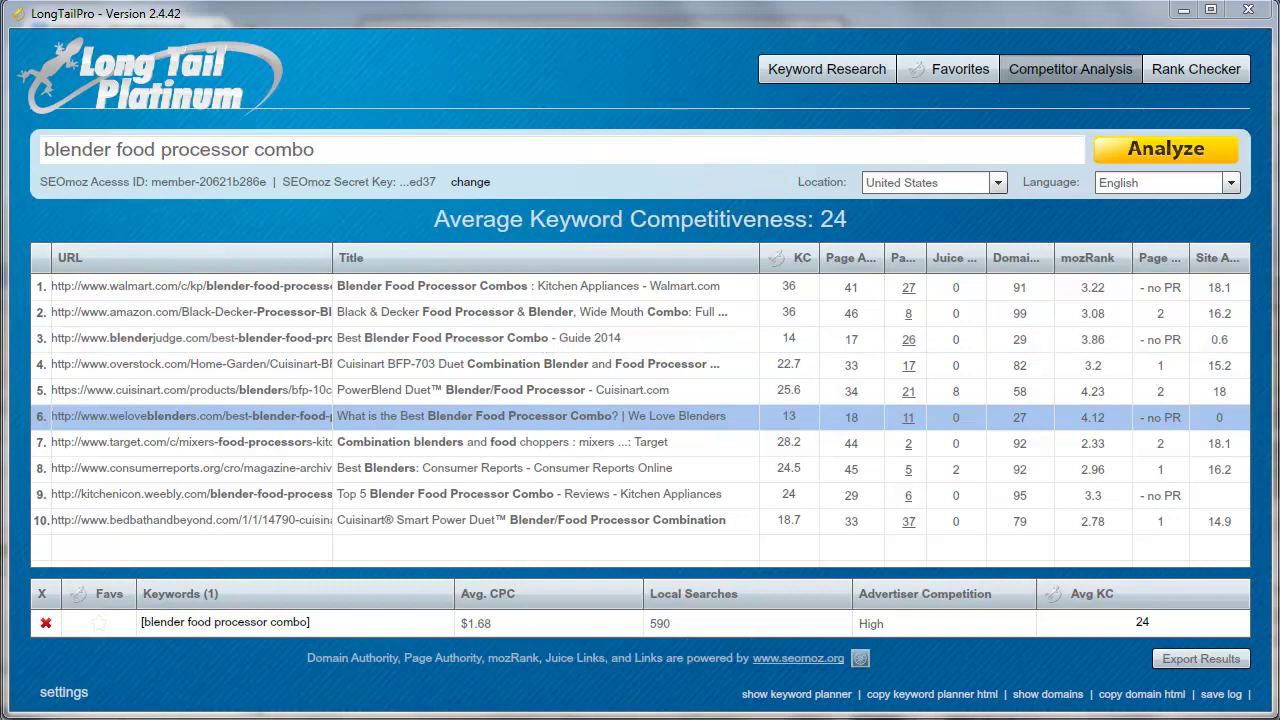
# Open the competitor analysis for "waring commercial blender" and view the ranking Amazon page for the Waring Commercial MX1000XTX.
pyautogui.click(839, 69)
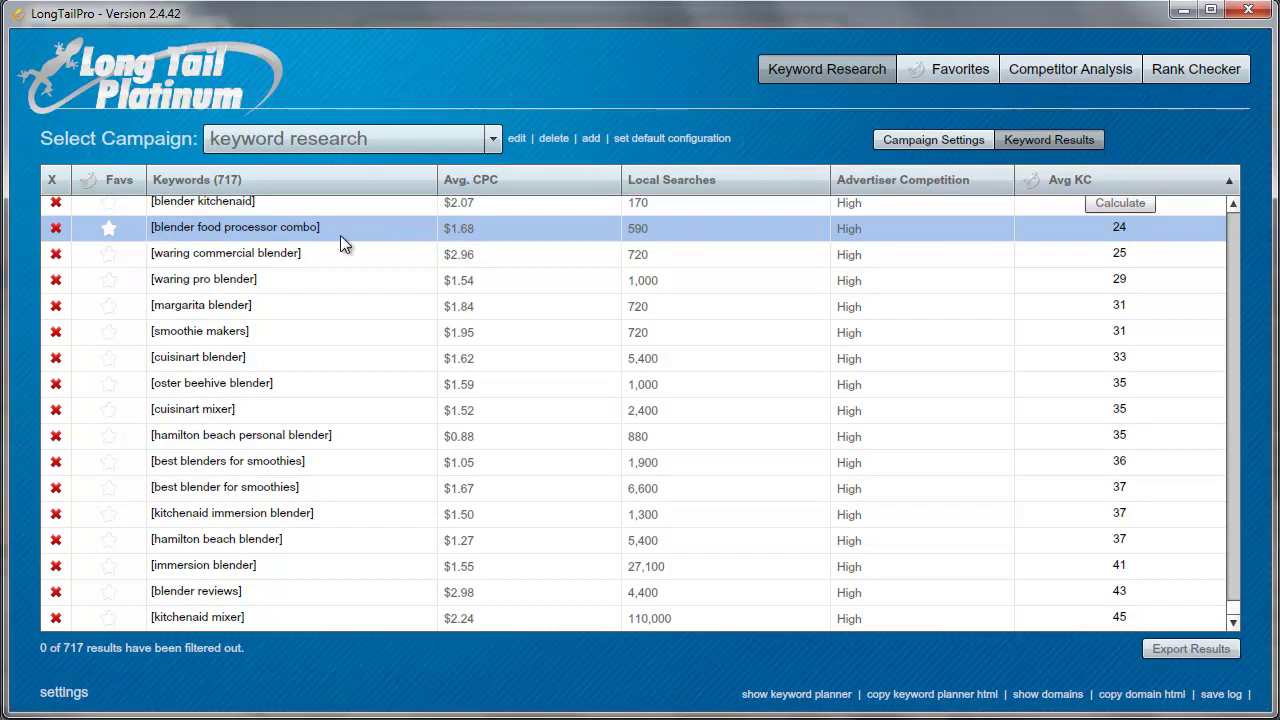
pyautogui.doubleClick(272, 256)
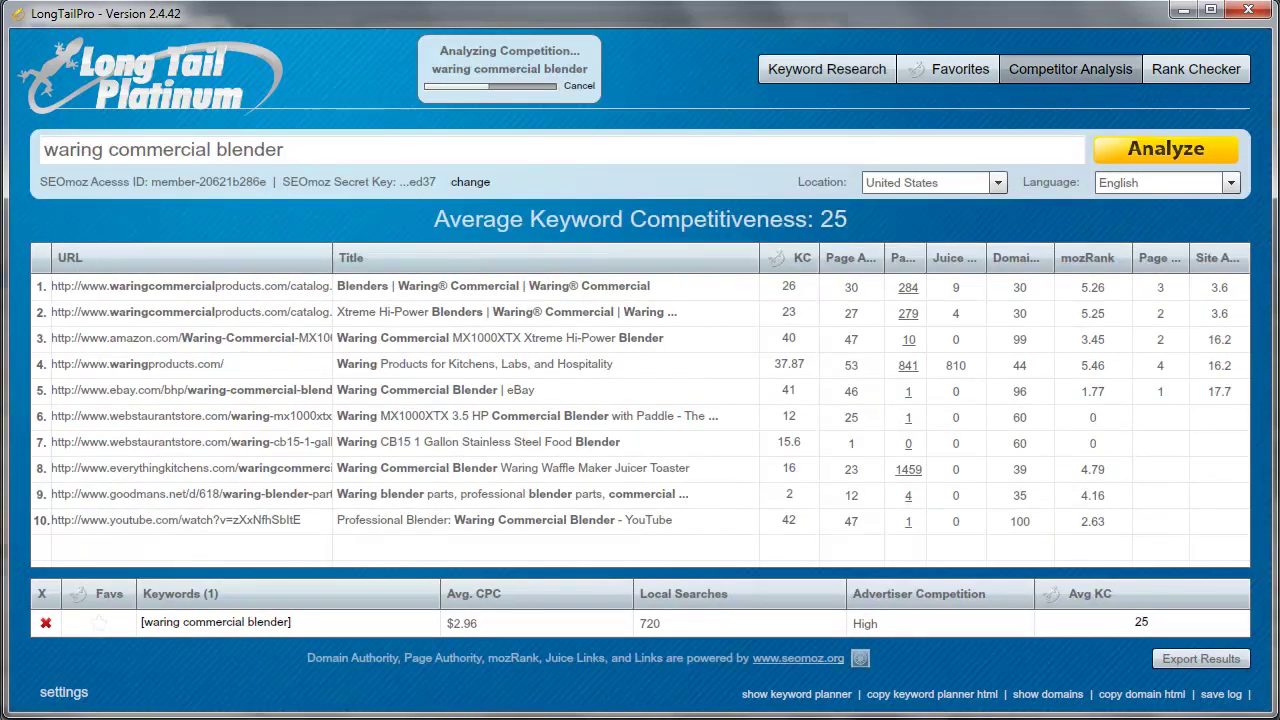
pyautogui.click(500, 338)
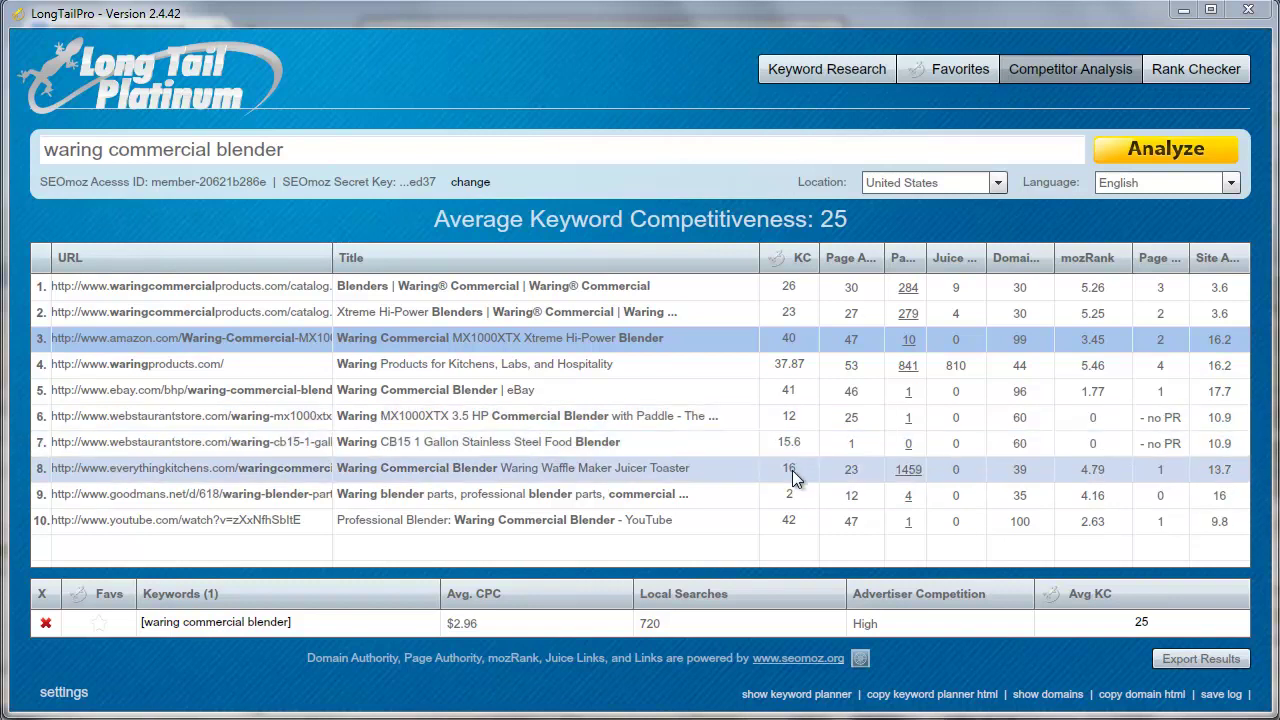
pyautogui.doubleClick(175, 345)
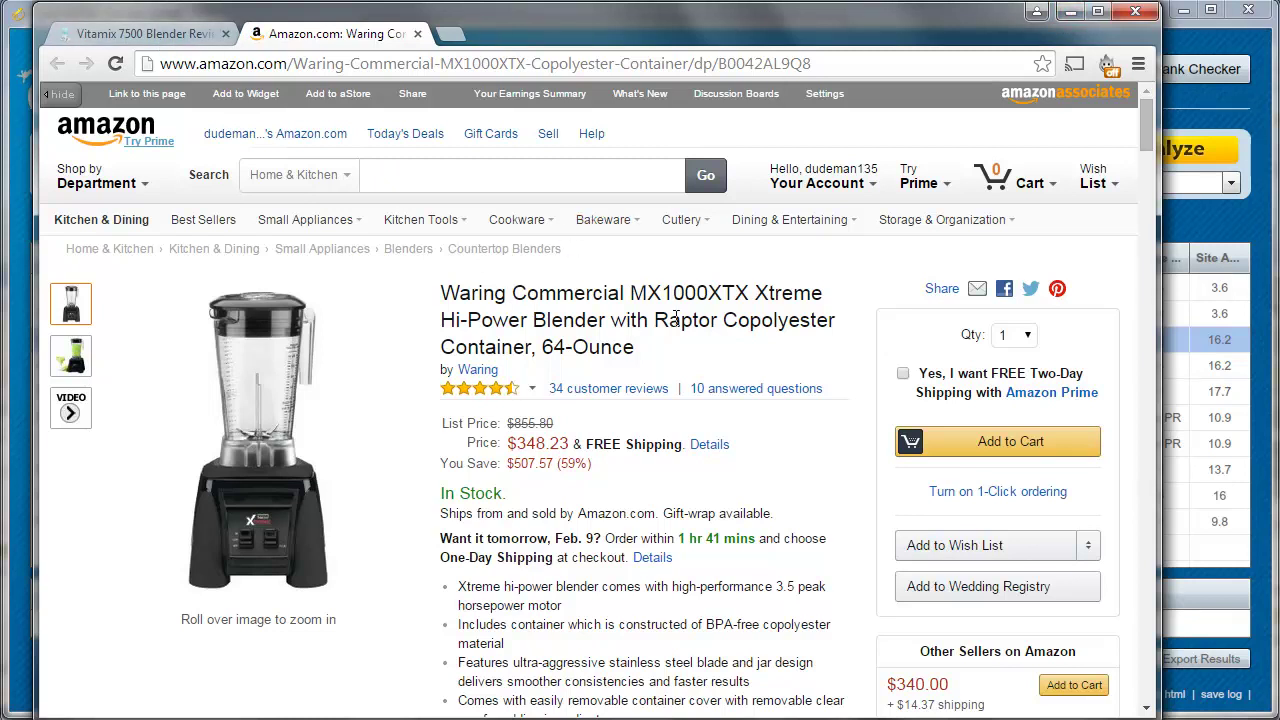
pyautogui.click(1070, 11)
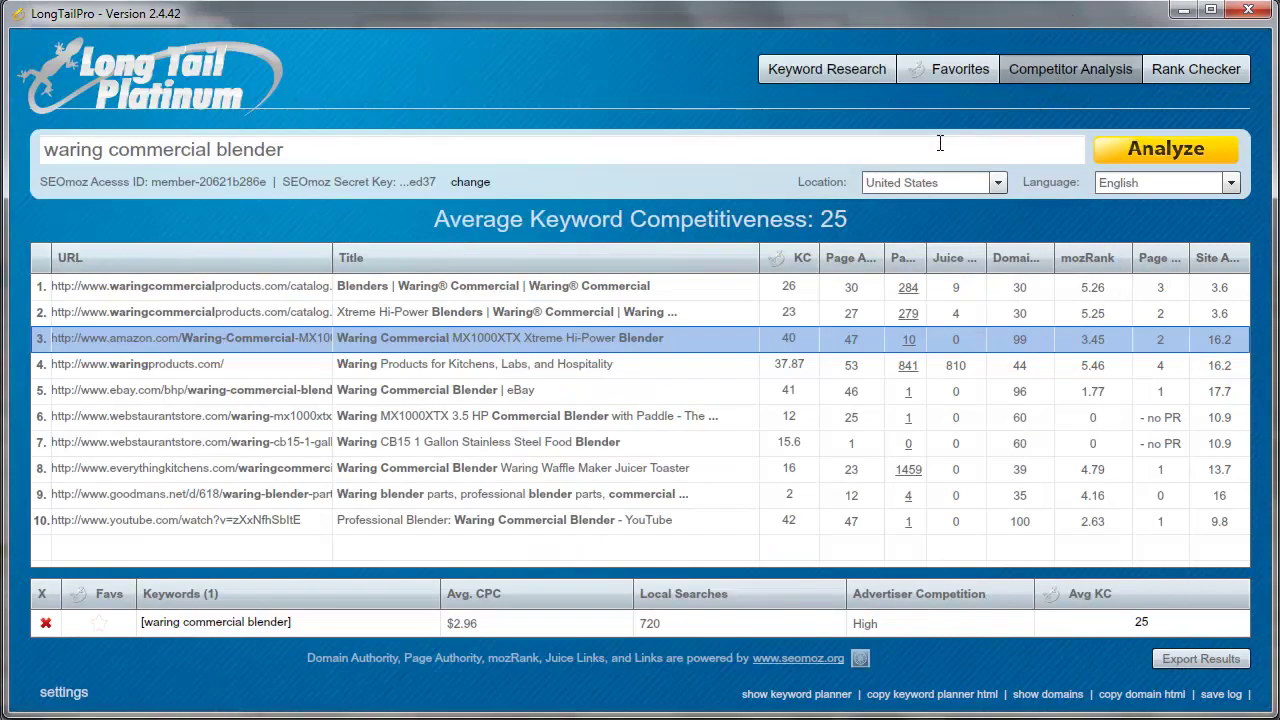
# Examine the competitor analysis for "waring pro blender" and return to the keyword results.
pyautogui.click(805, 72)
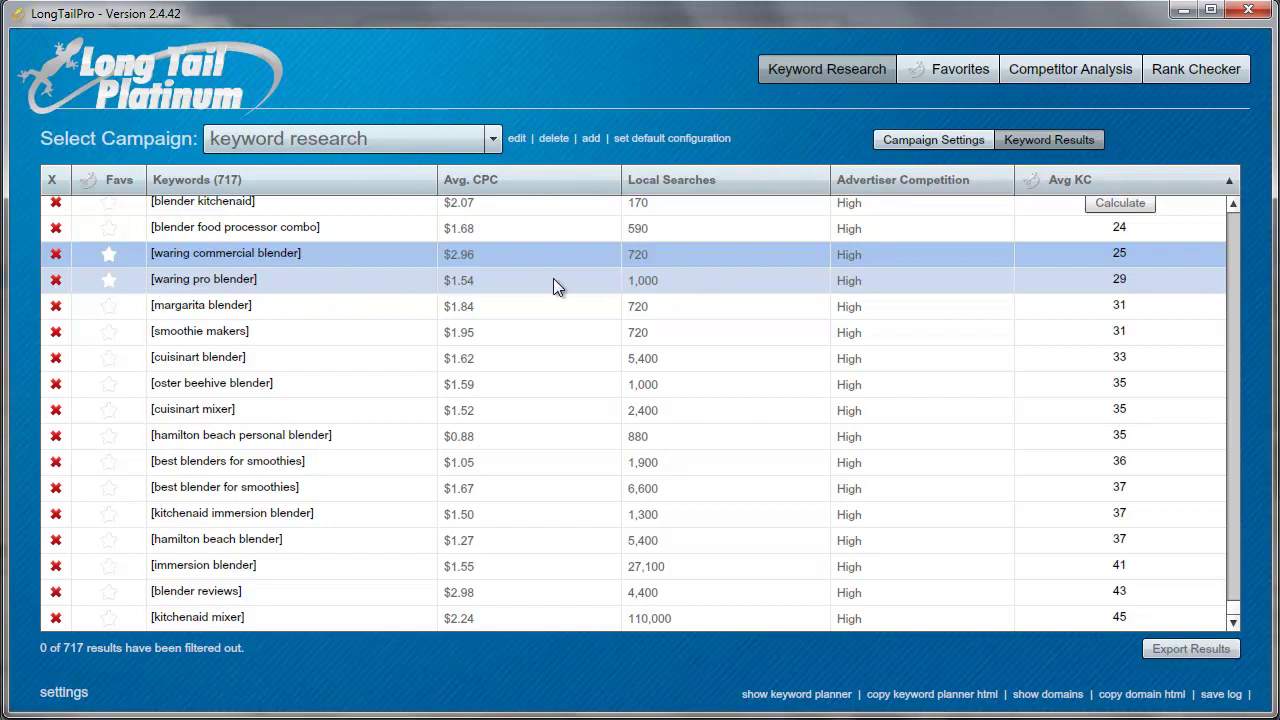
pyautogui.click(214, 282)
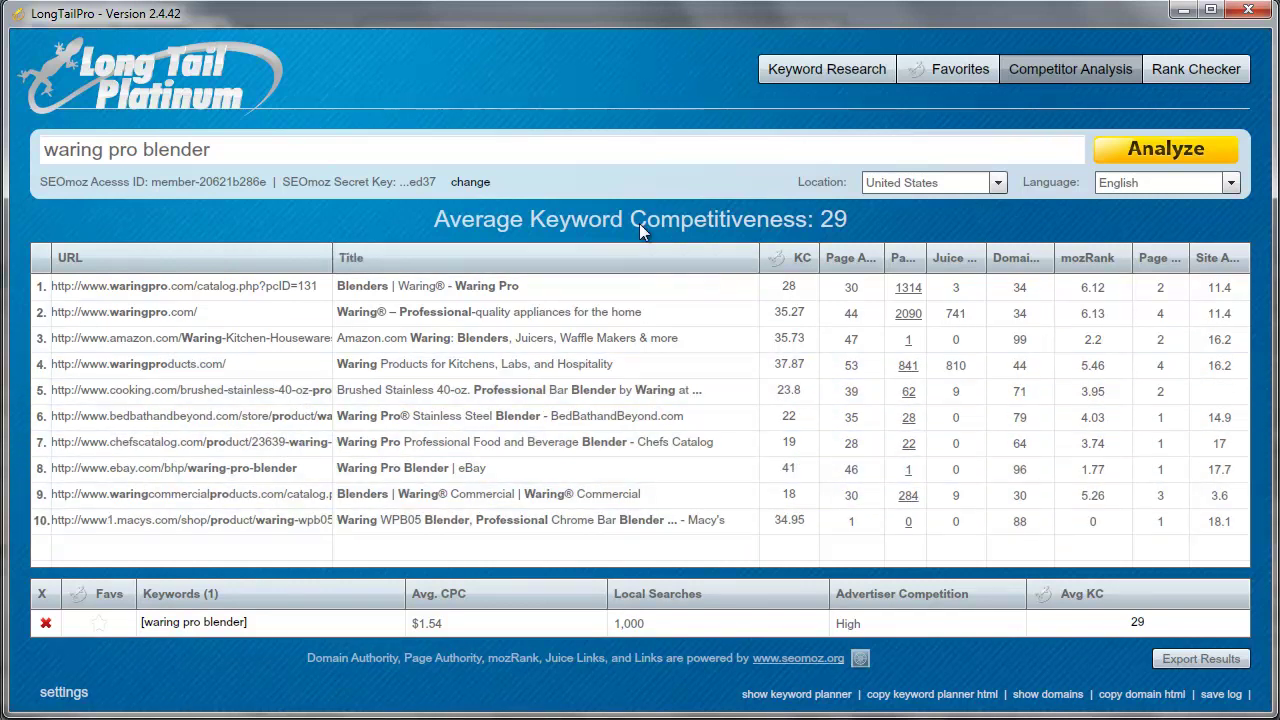
pyautogui.click(832, 67)
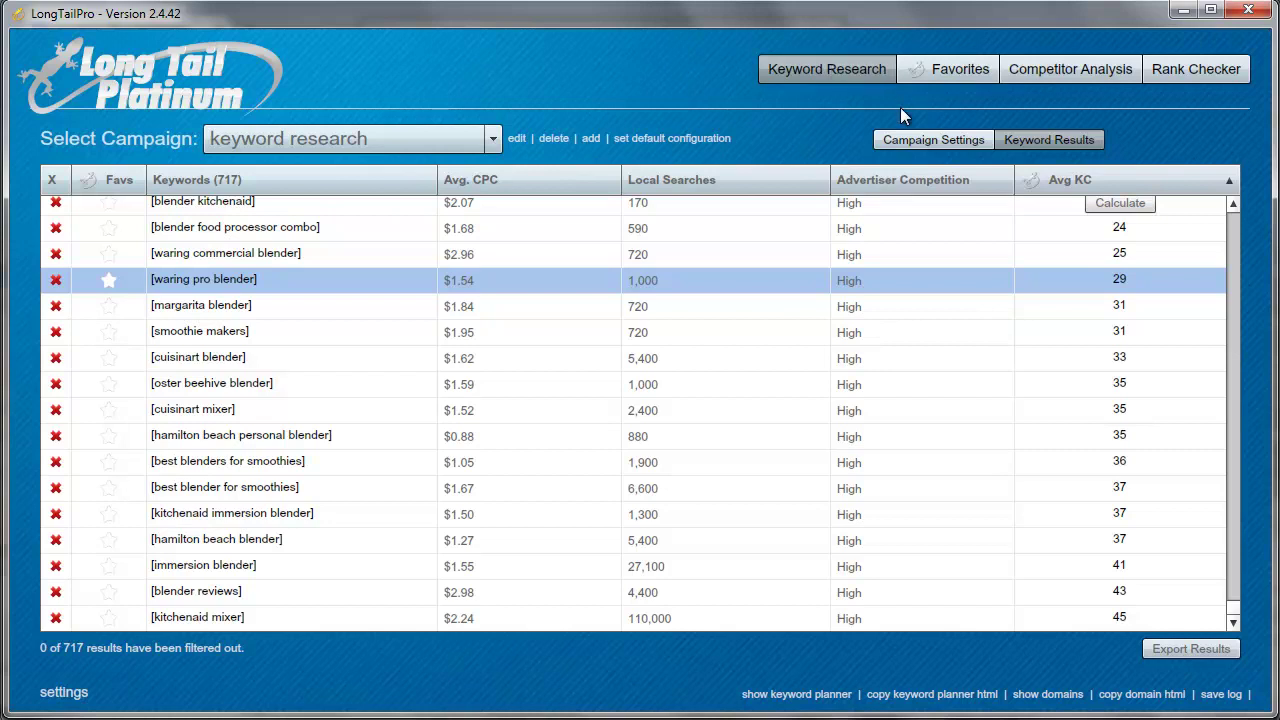
# Examine the competitor analysis for "margarita blender" and go back to the campaign's keyword list.
pyautogui.click(901, 141)
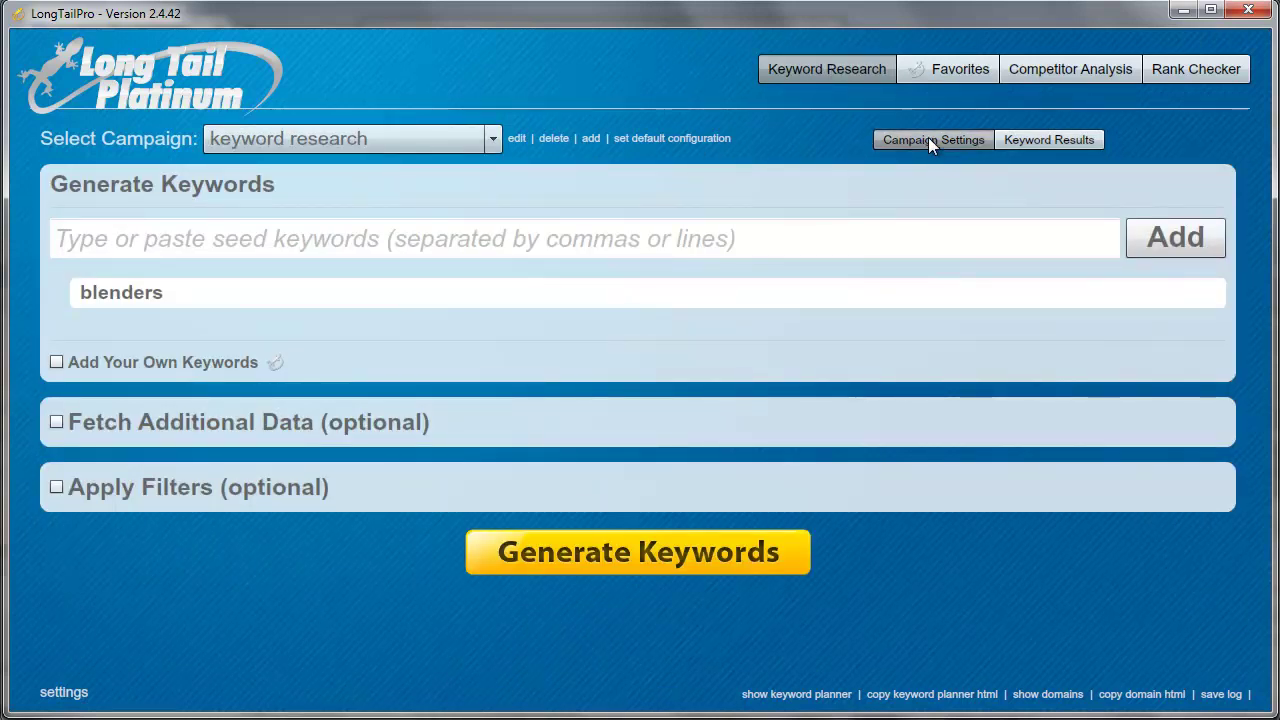
pyautogui.click(1030, 146)
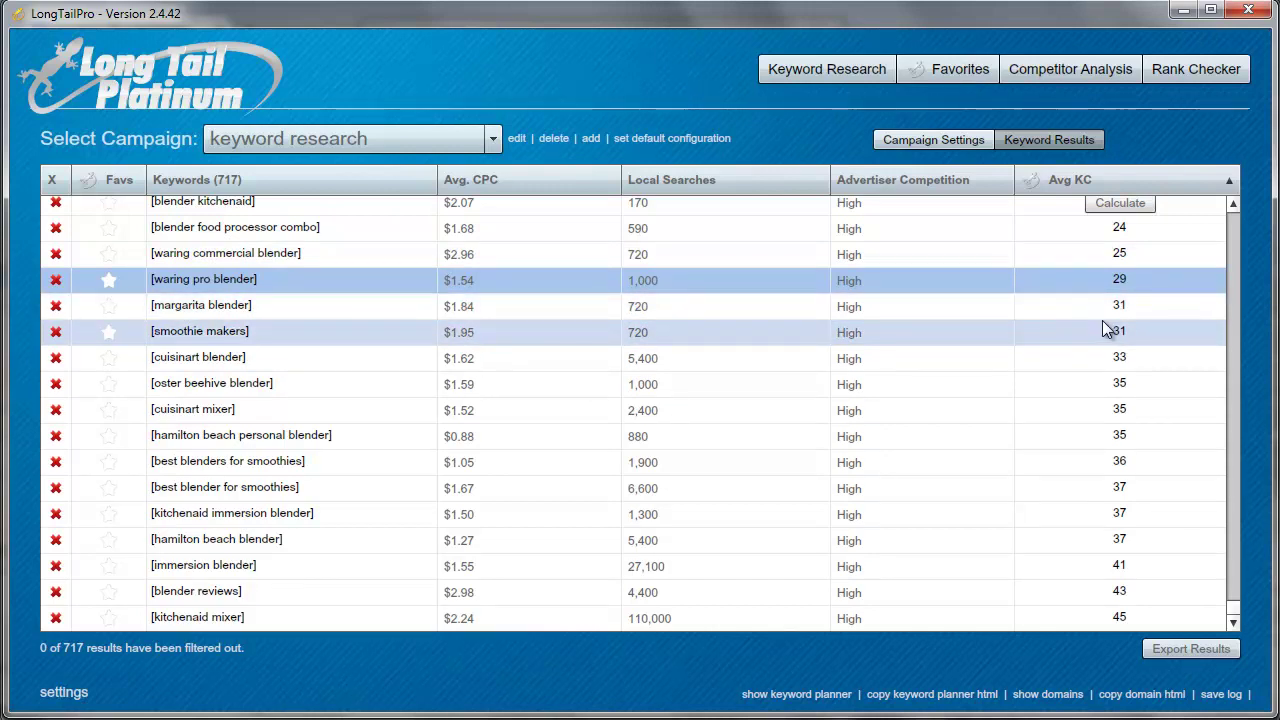
pyautogui.doubleClick(195, 306)
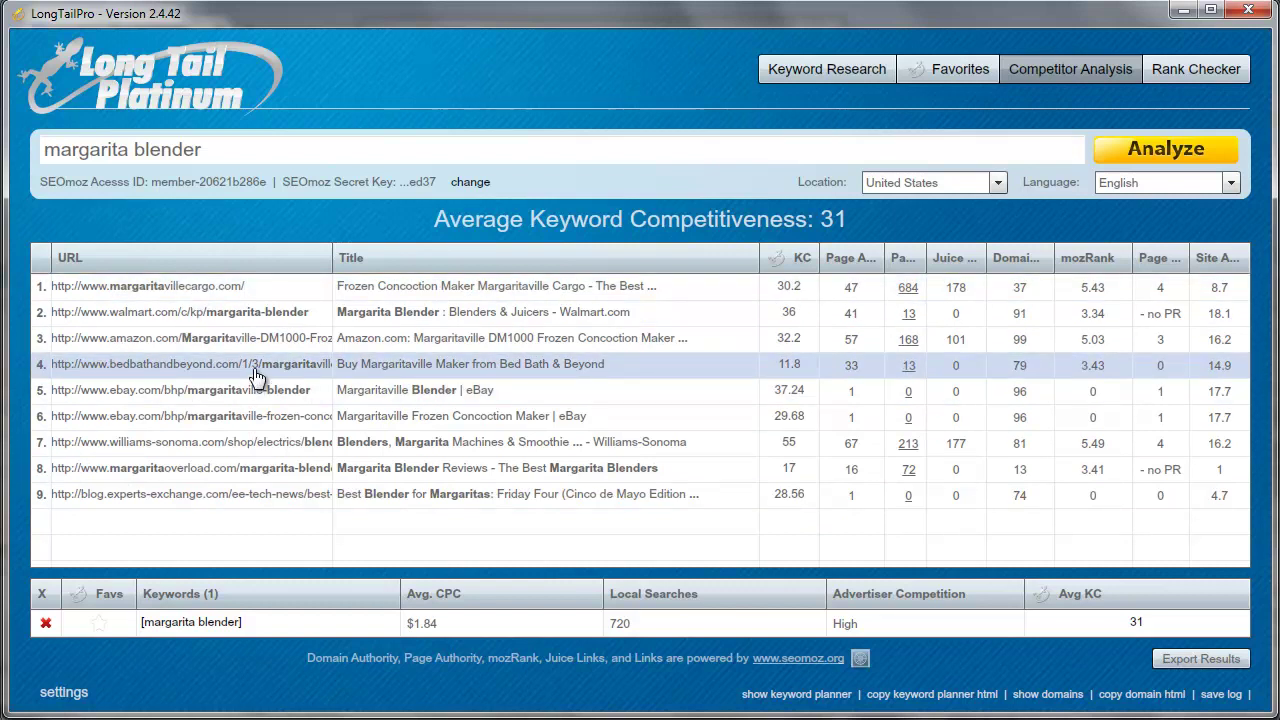
pyautogui.click(828, 68)
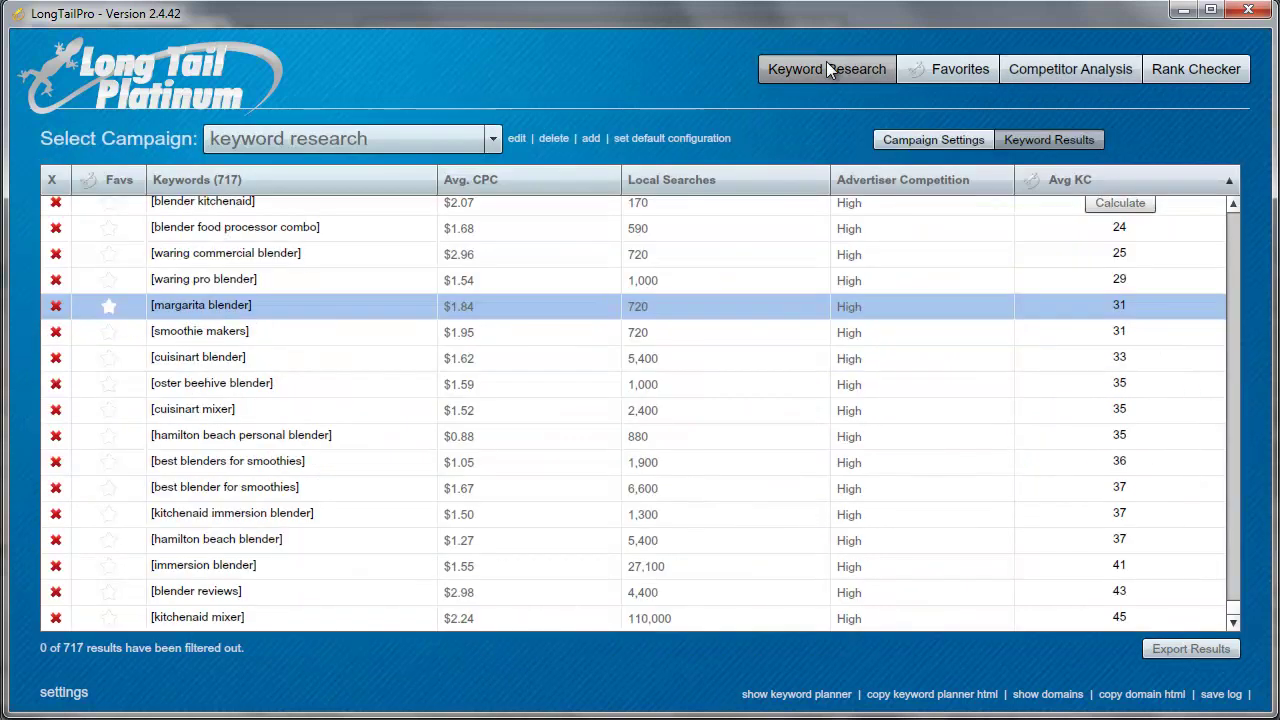
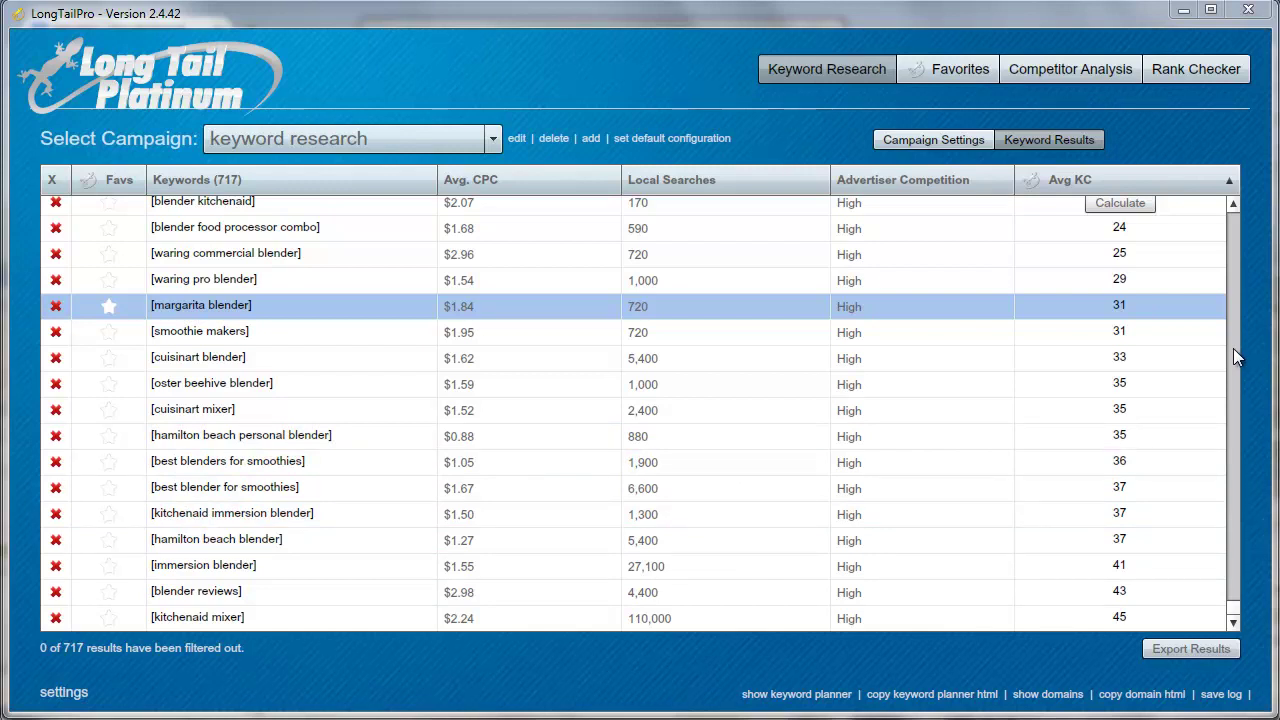
# Replace the seed keyword "blenders" with "canoeing and kayaking" in the campaign settings and generate keywords.
pyautogui.click(931, 142)
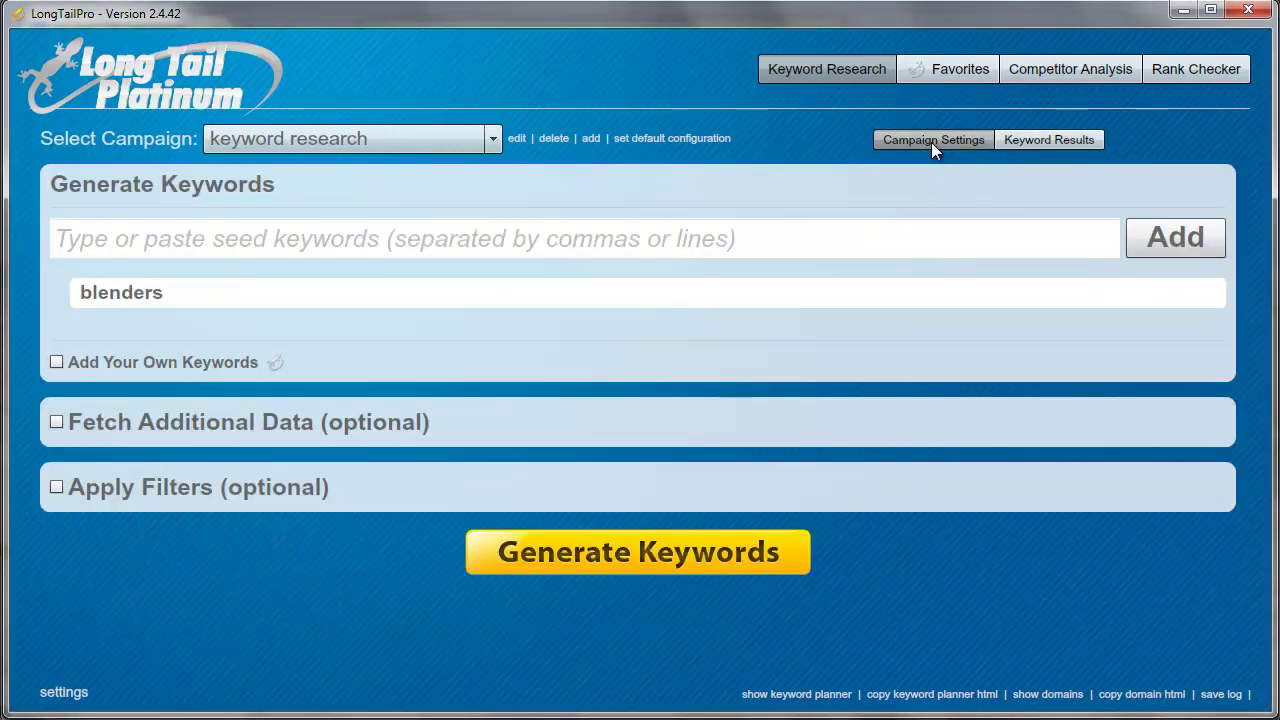
pyautogui.click(87, 293)
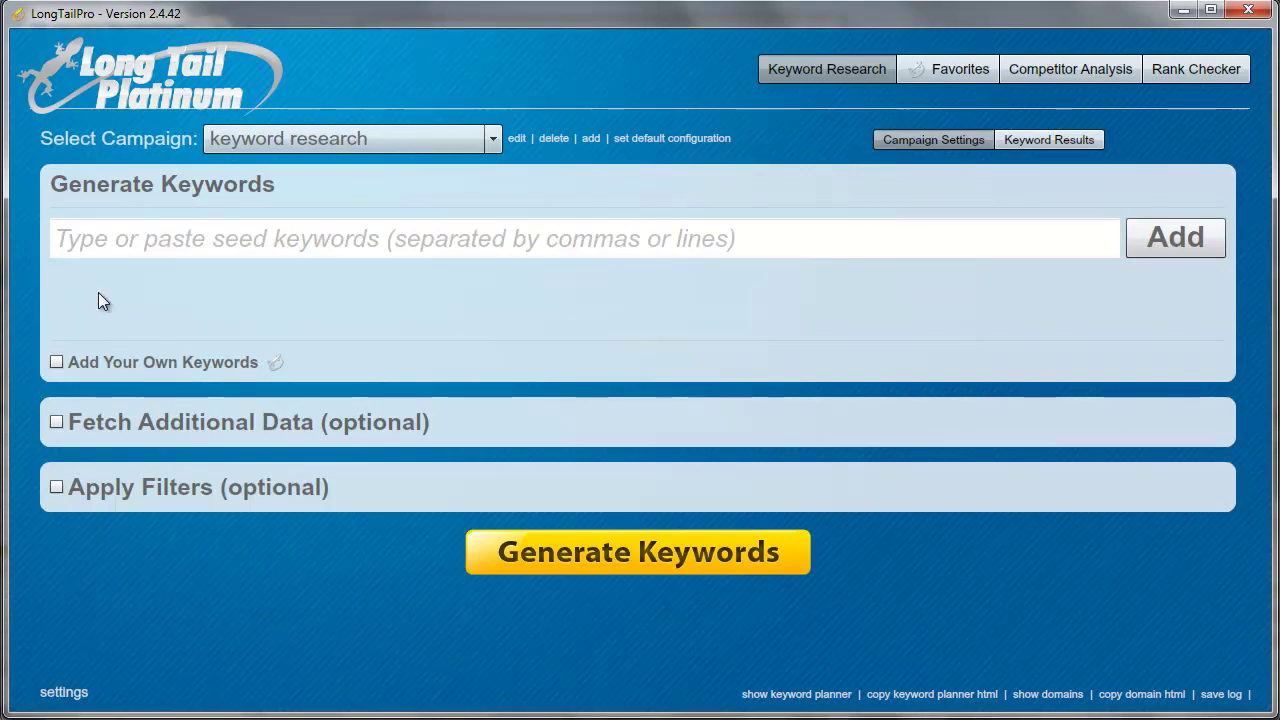
pyautogui.click(147, 250)
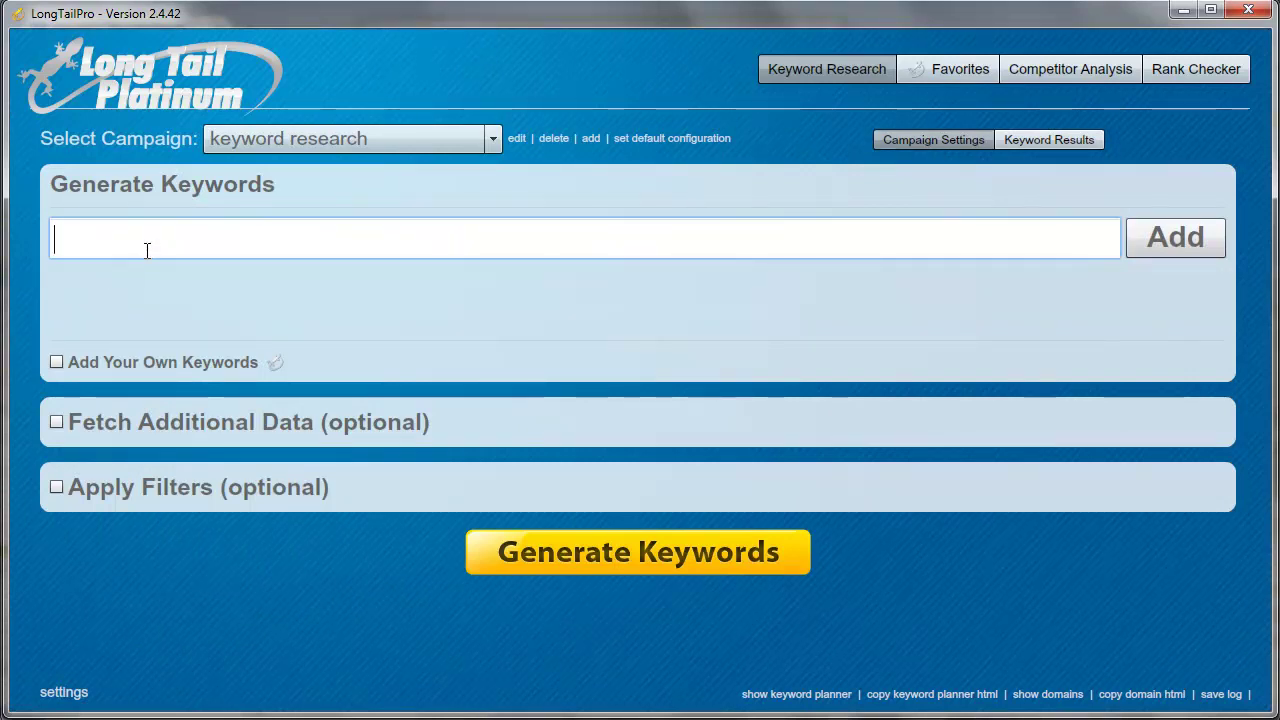
pyautogui.write('canoein')
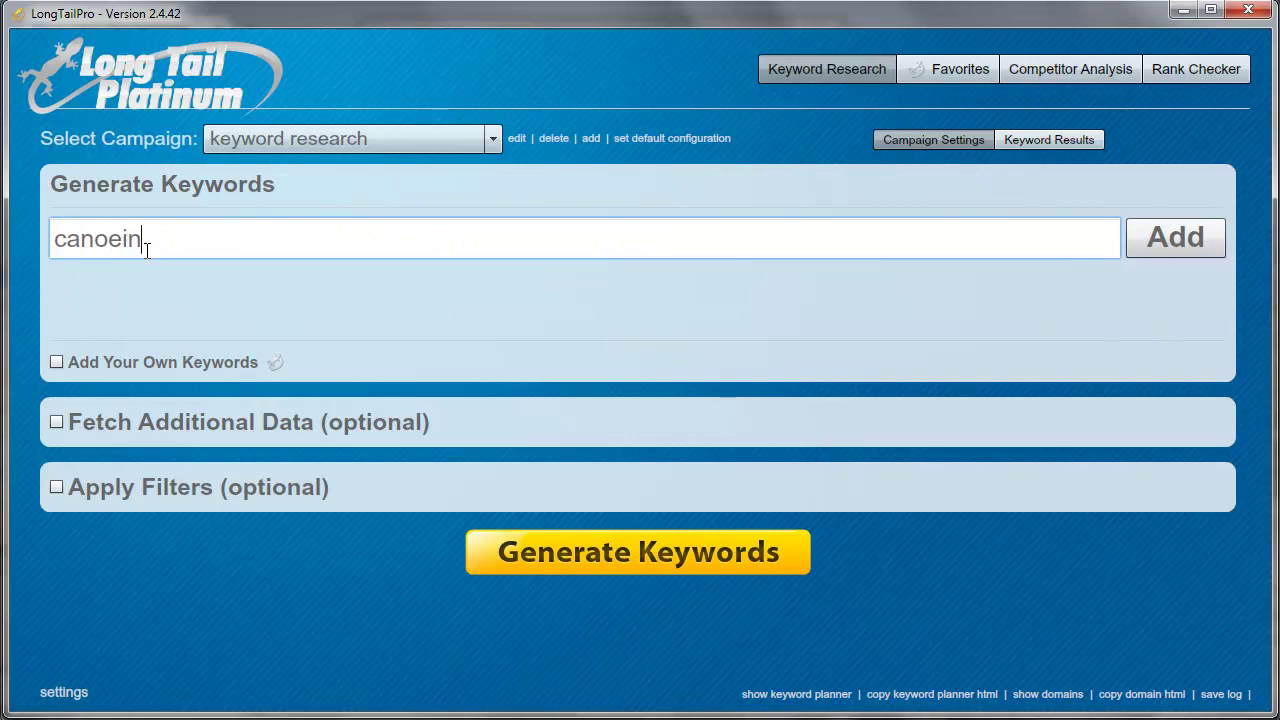
pyautogui.write('g and k')
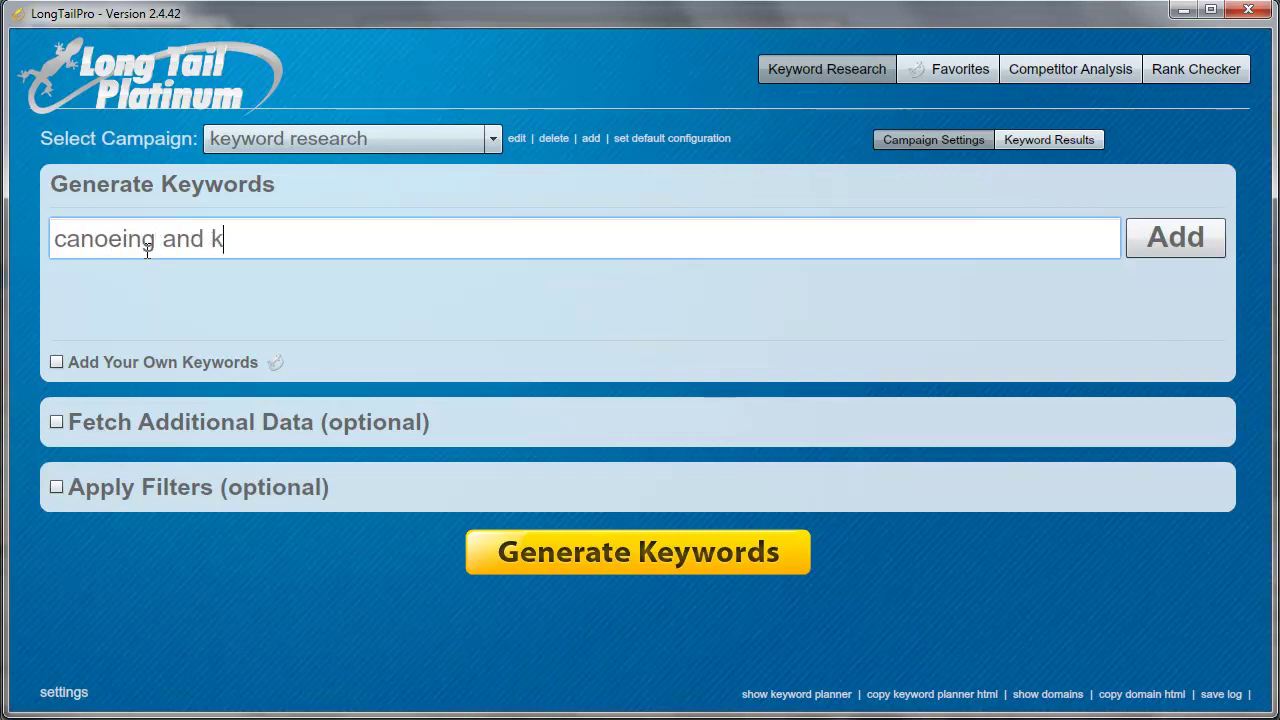
pyautogui.write('ayaking')
pyautogui.click(1132, 240)
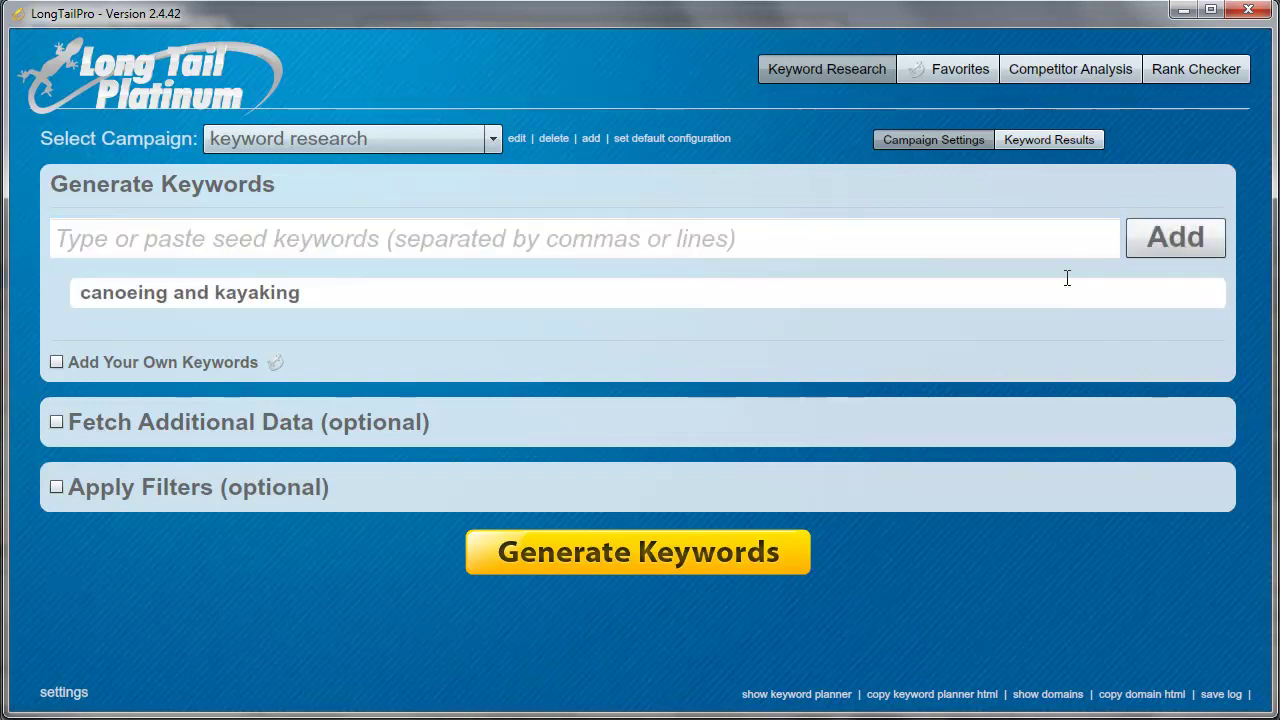
pyautogui.click(678, 550)
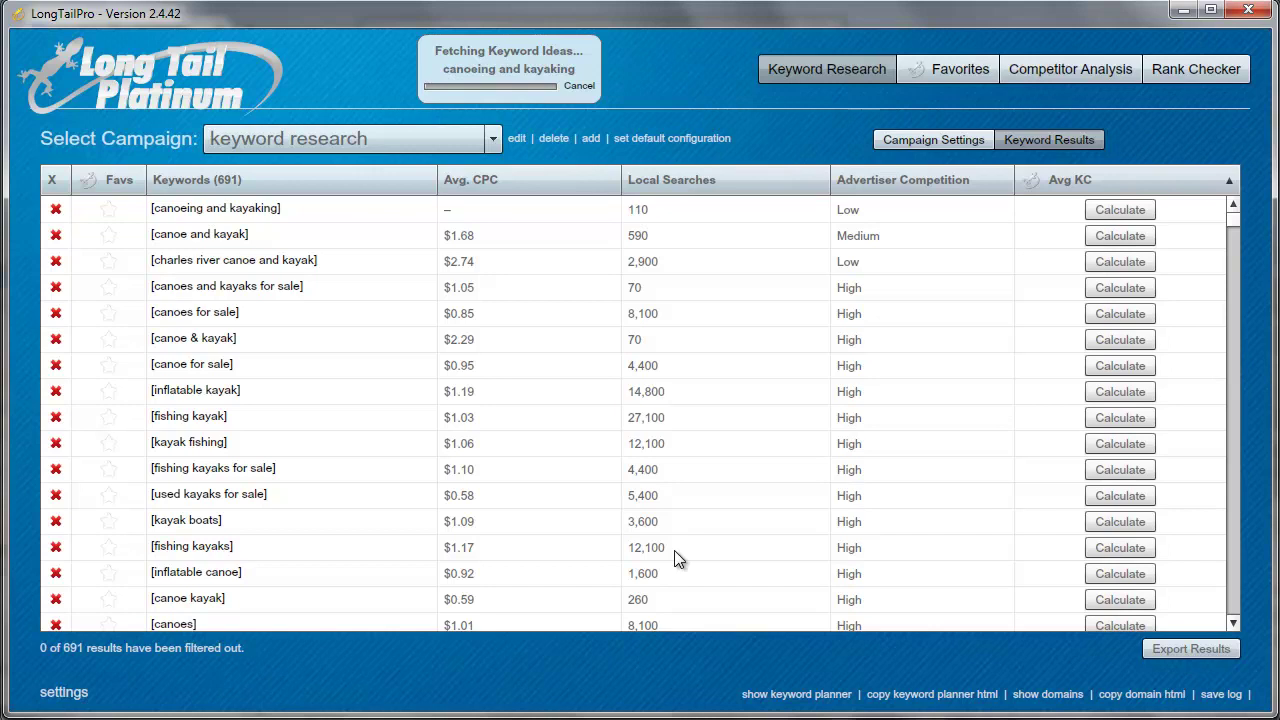
# Sort the generated canoeing and kayaking keywords by local searches, from highest to lowest.
pyautogui.scroll(-10, 697, 417)
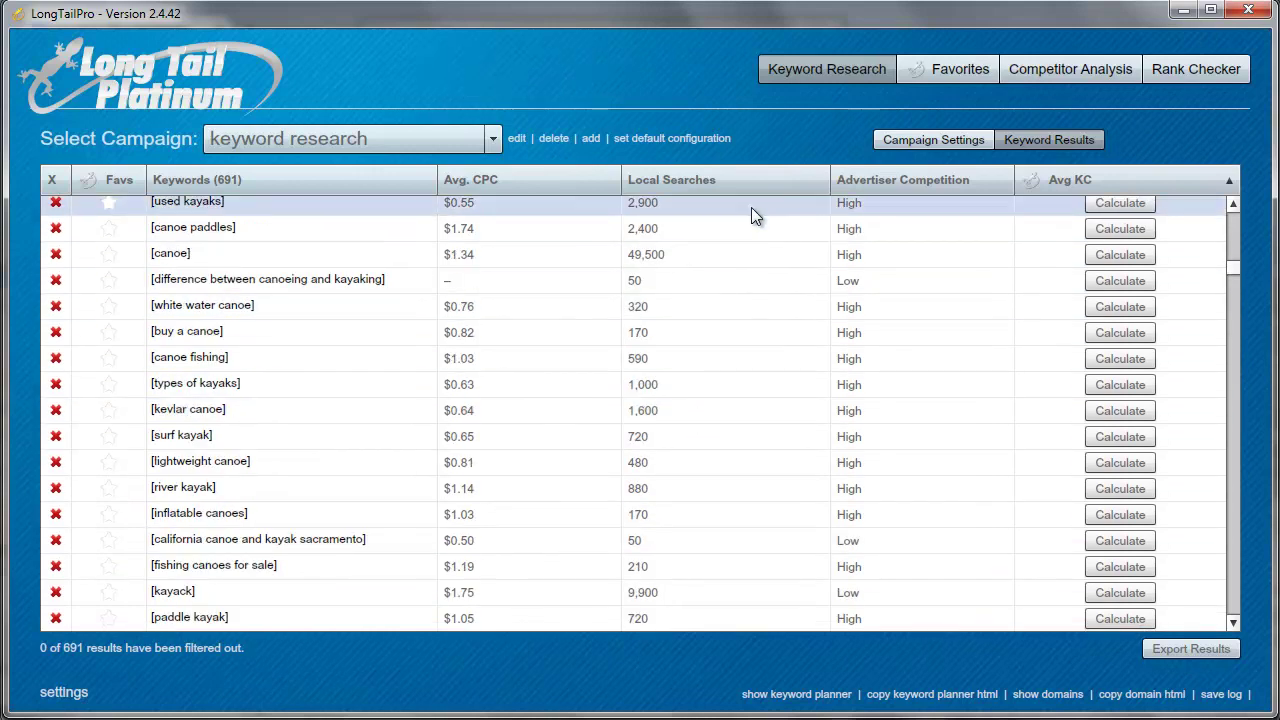
pyautogui.click(746, 180)
pyautogui.click(758, 181)
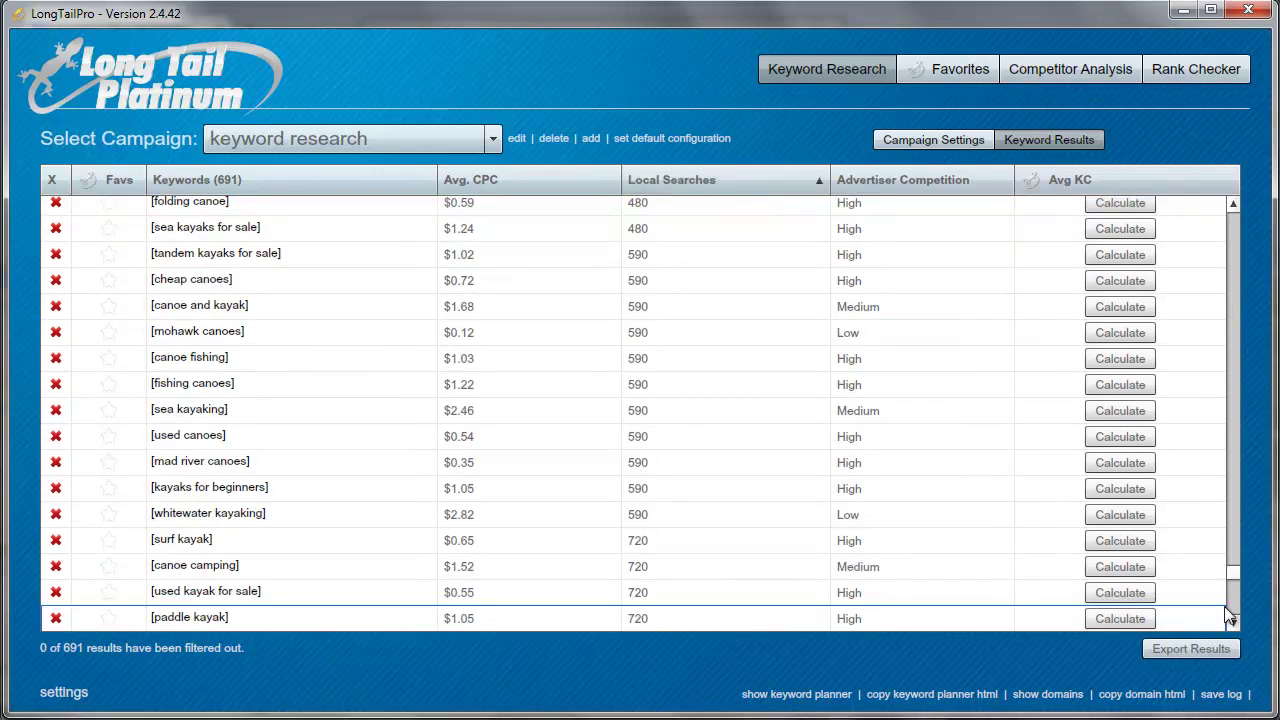
pyautogui.moveTo(1236, 585); pyautogui.dragTo(1237, 340)
pyautogui.scroll(10, 1237, 340)
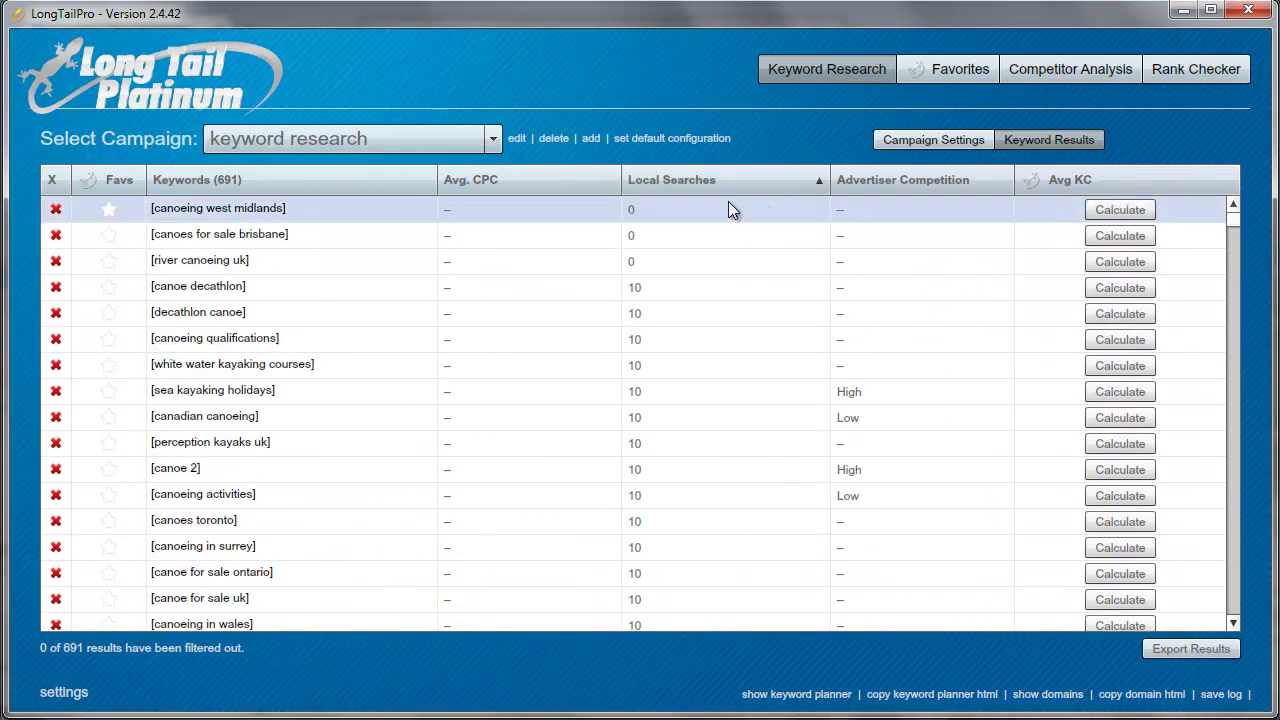
pyautogui.click(720, 181)
pyautogui.moveTo(1236, 245); pyautogui.dragTo(1237, 207)
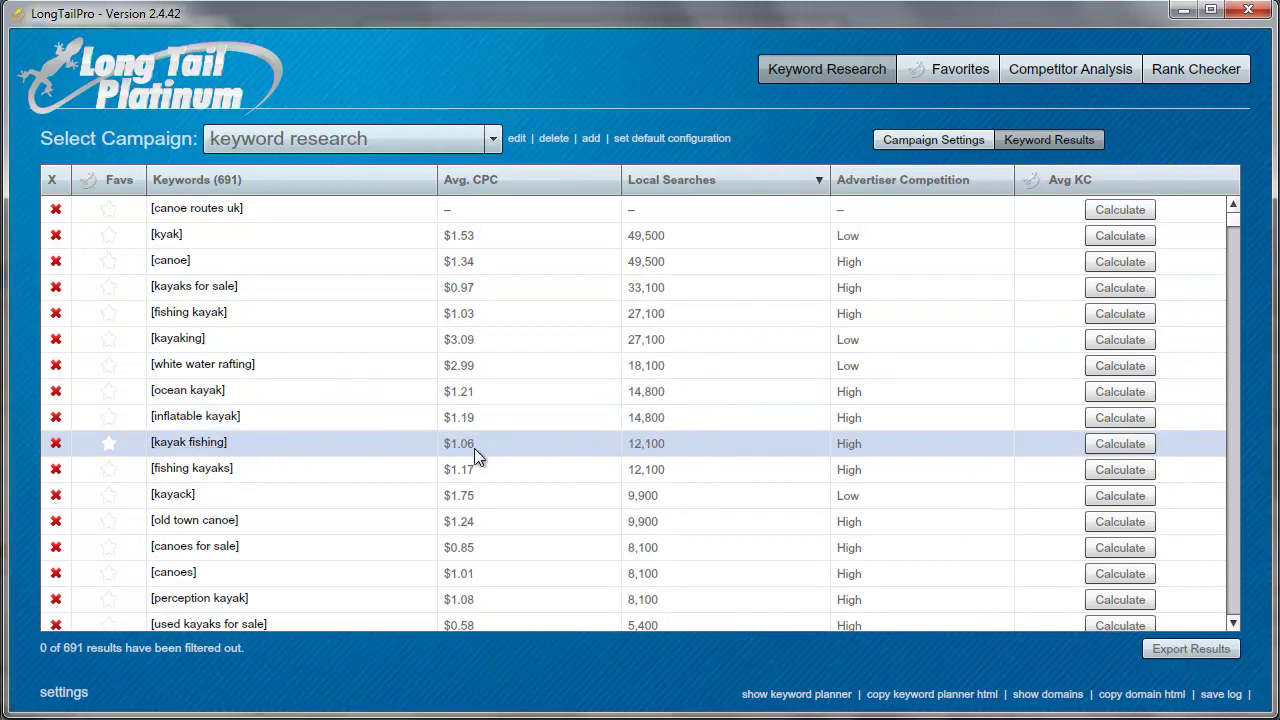
# Calculate the average KC for "kayak fishing", "canoes for sale", "old town canoe" and "perception kayak".
pyautogui.click(1117, 447)
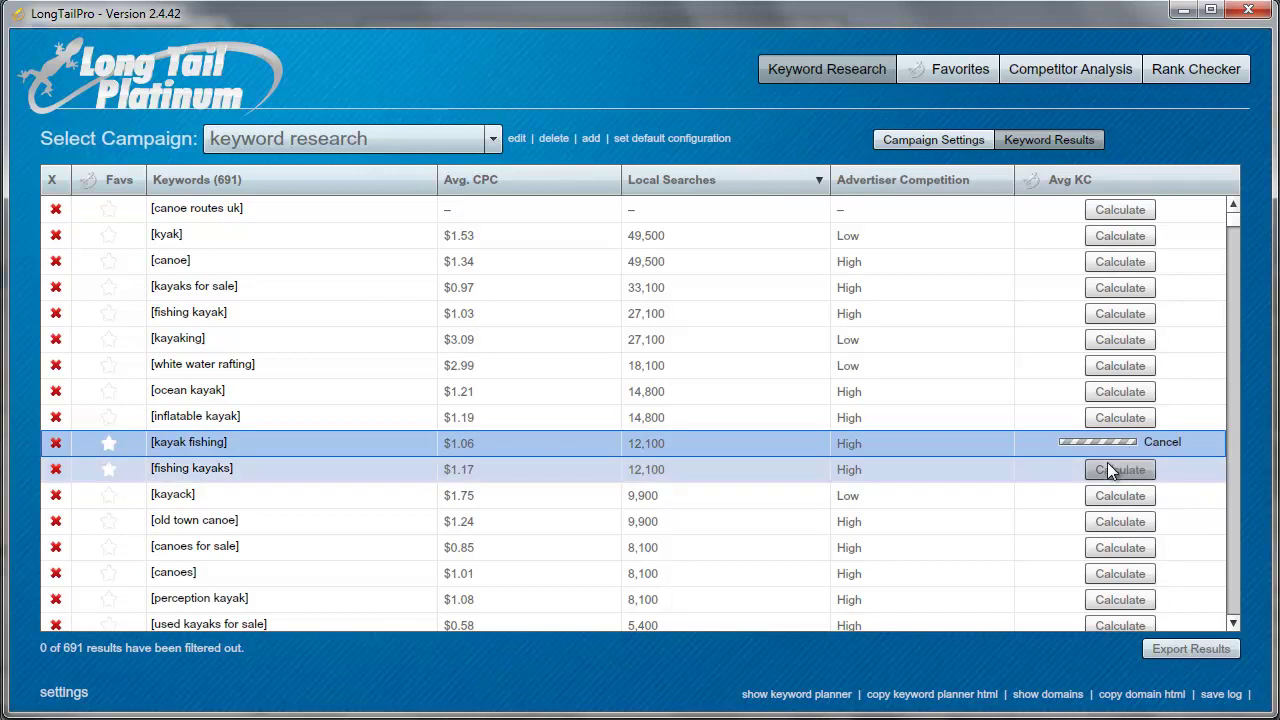
pyautogui.click(1113, 549)
pyautogui.click(1122, 526)
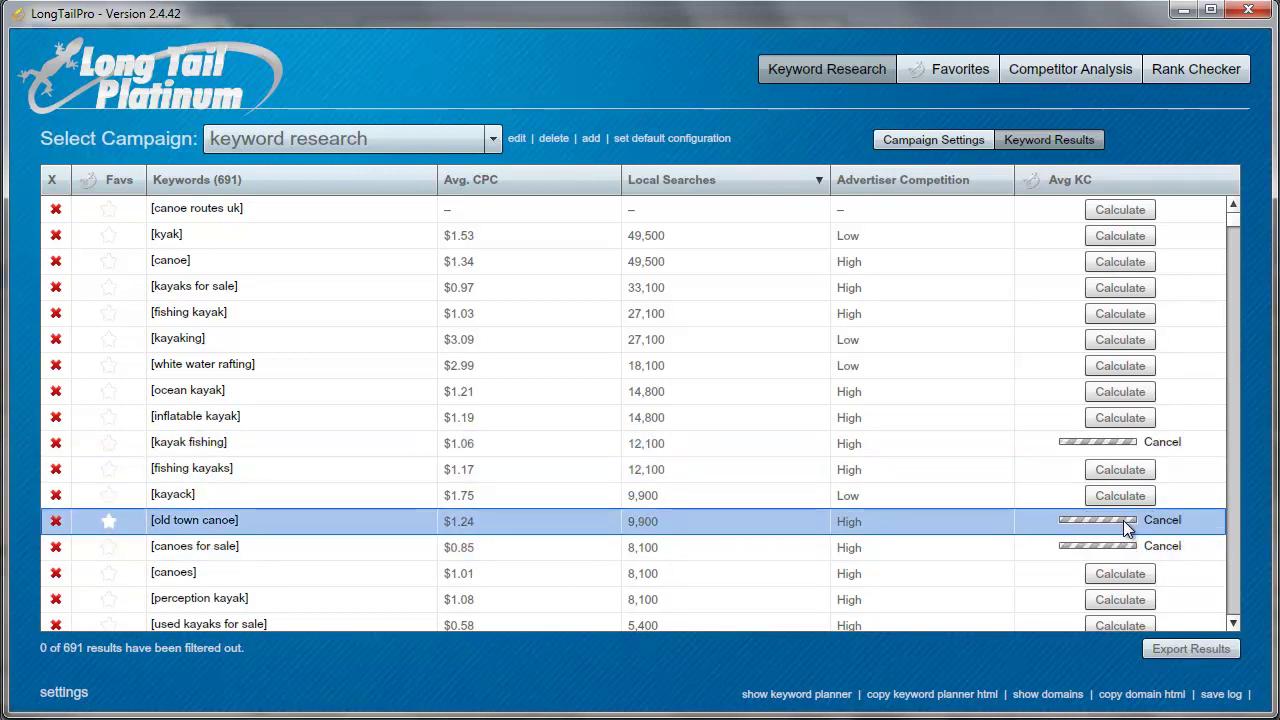
pyautogui.scroll(-2, 1175, 462)
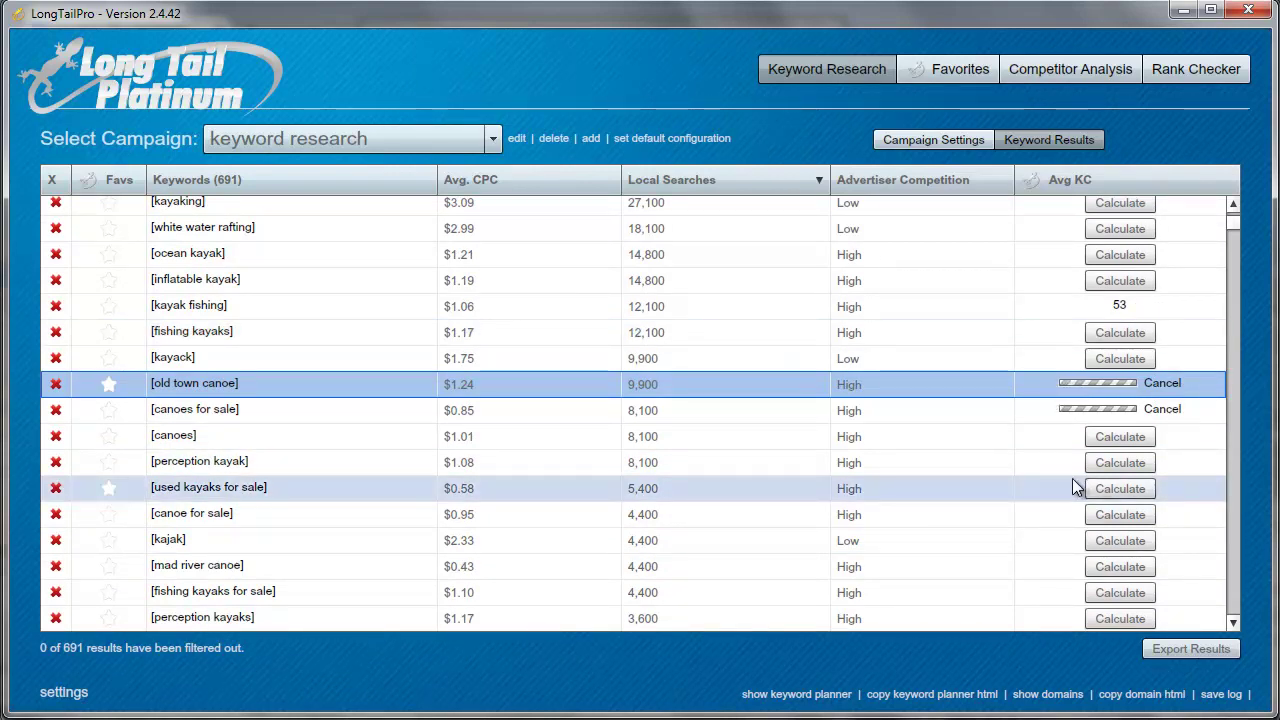
pyautogui.click(1124, 464)
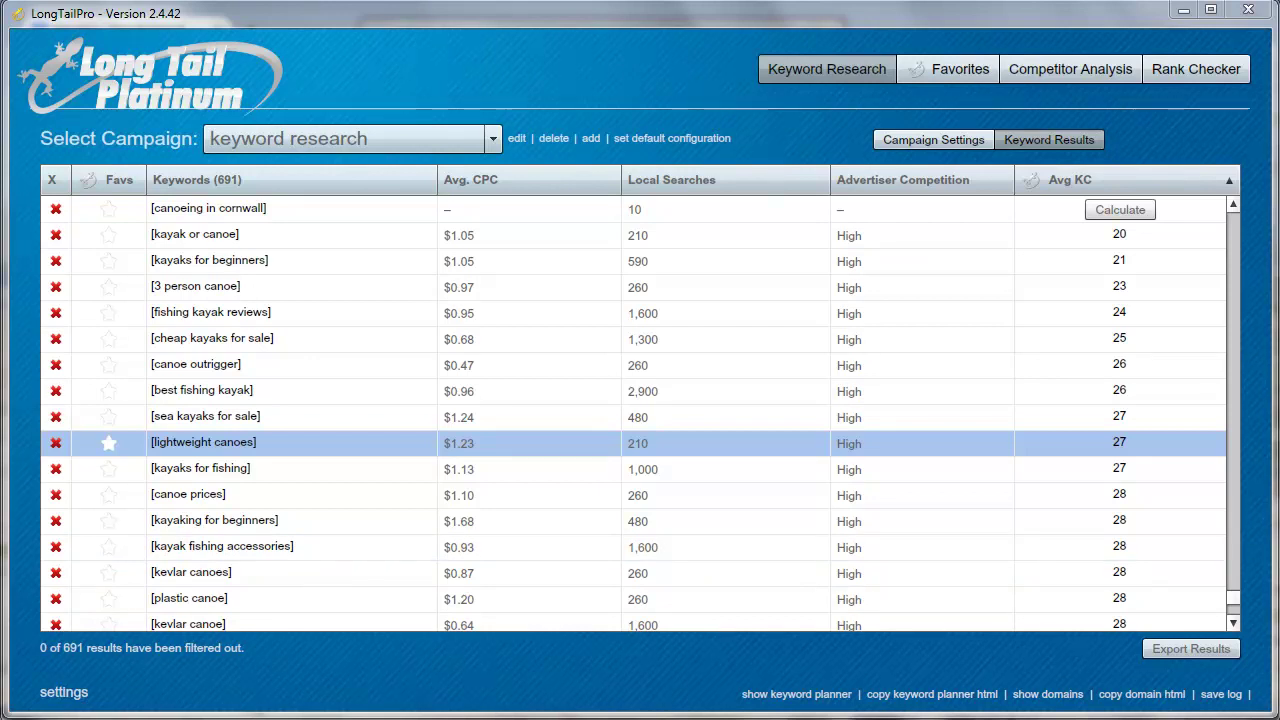
# Look through the calculated canoe and kayak keywords in order of average KC, comparing their local searches.
pyautogui.scroll(-3, 1234, 627)
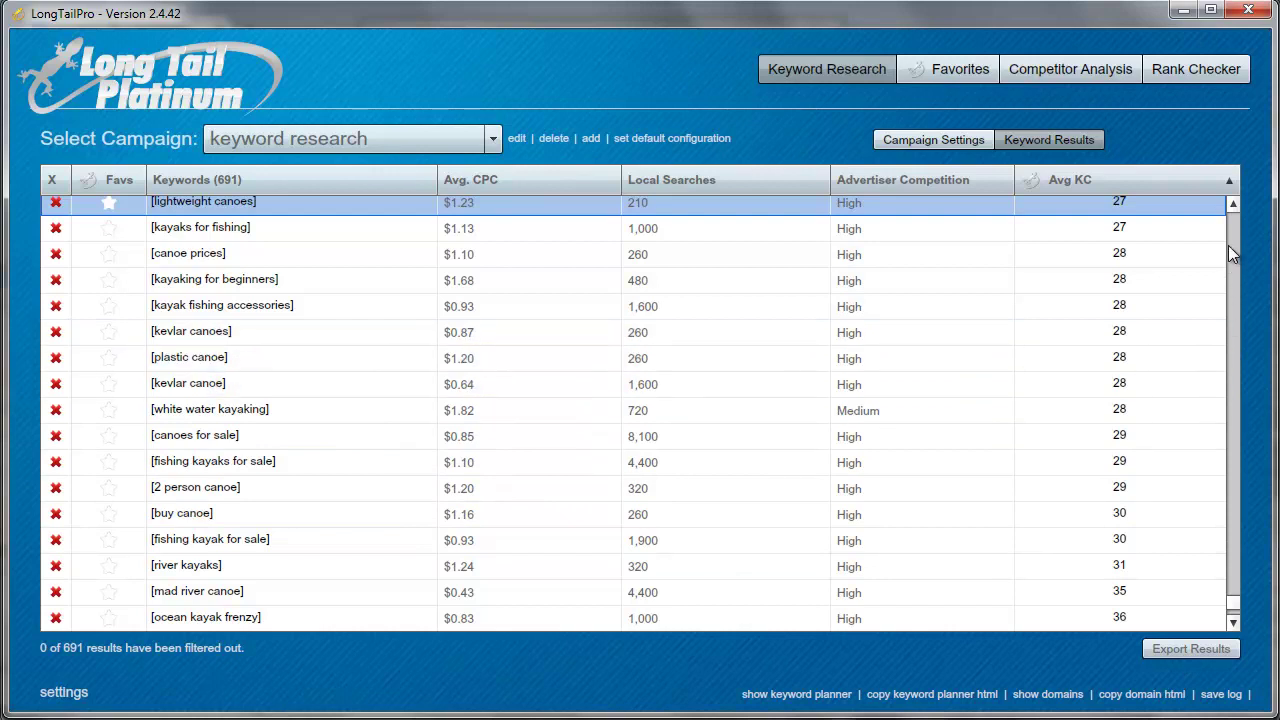
pyautogui.click(1233, 204)
pyautogui.click(1233, 204)
pyautogui.click(1233, 204)
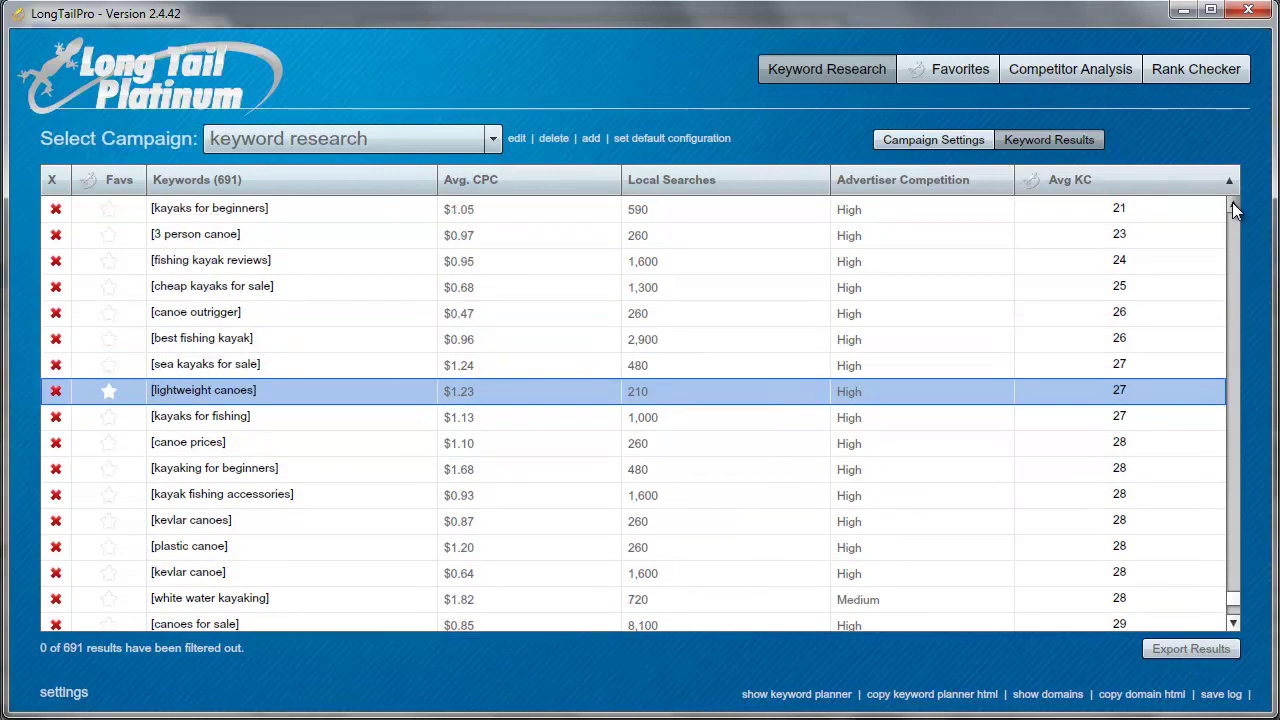
pyautogui.click(1233, 204)
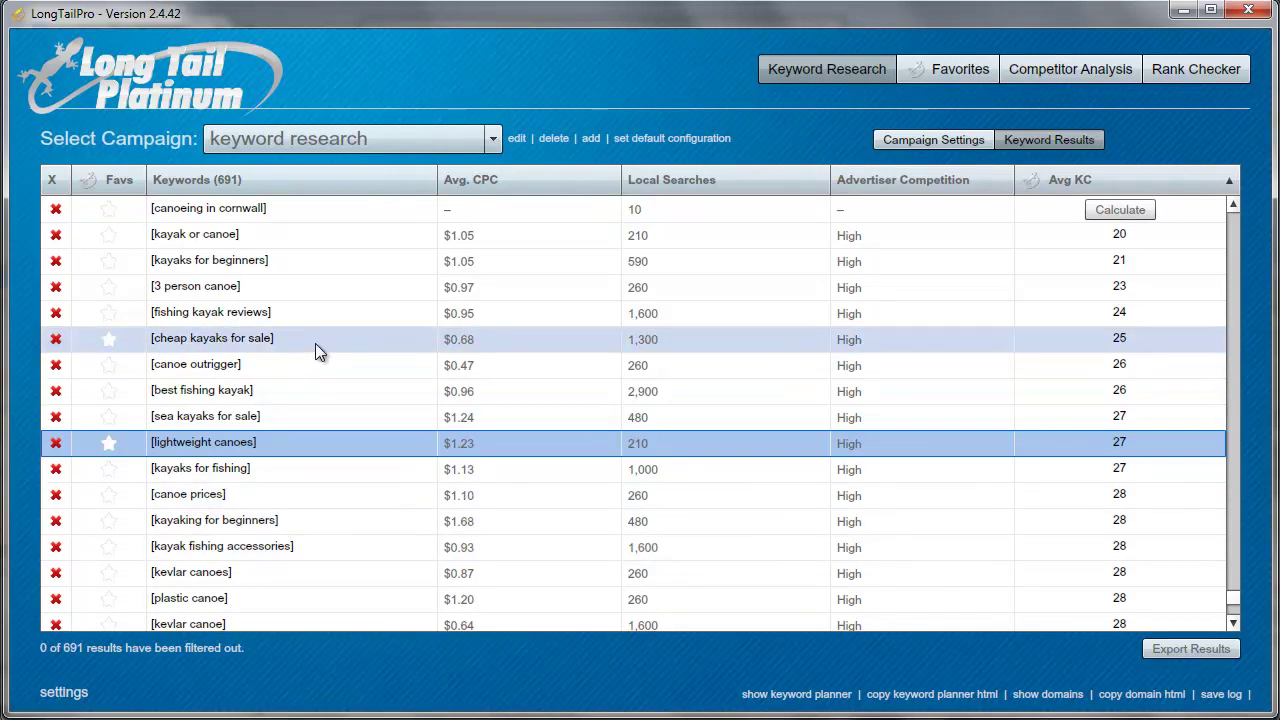
# Examine the competitor analyses for "fishing kayak reviews" and "kayak or canoe", returning to the keyword results after each.
pyautogui.click(260, 318)
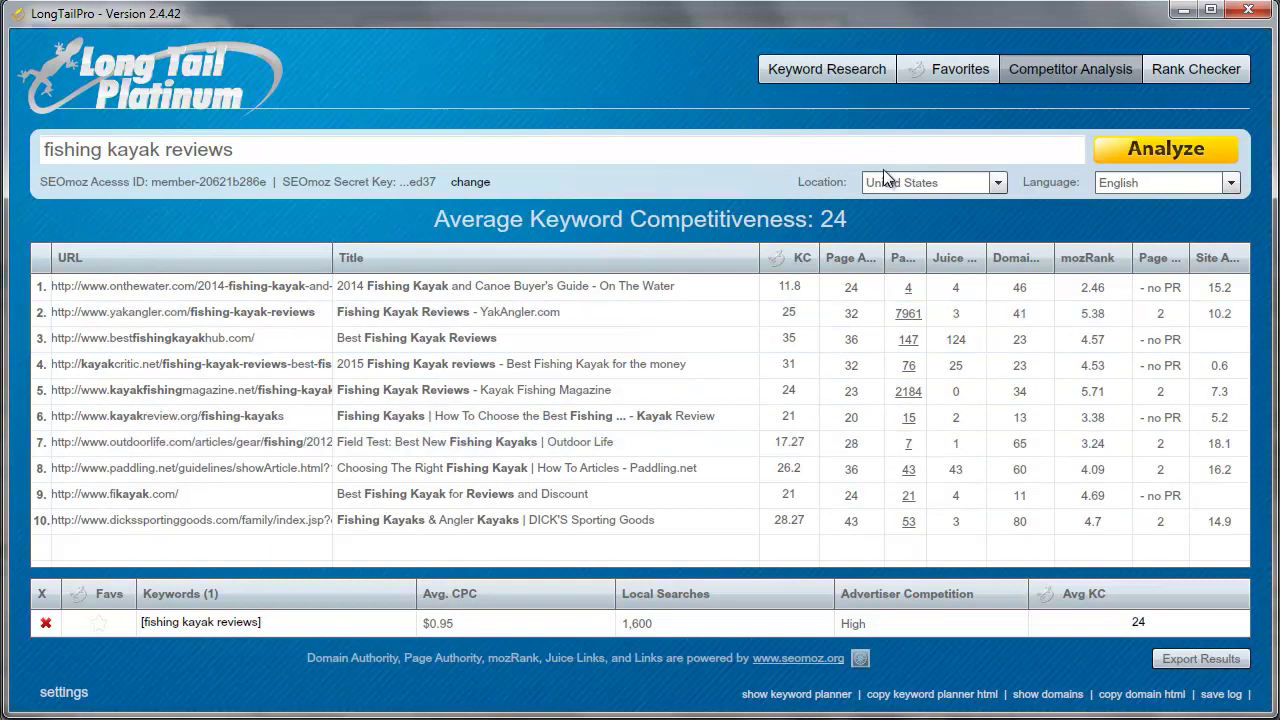
pyautogui.click(834, 76)
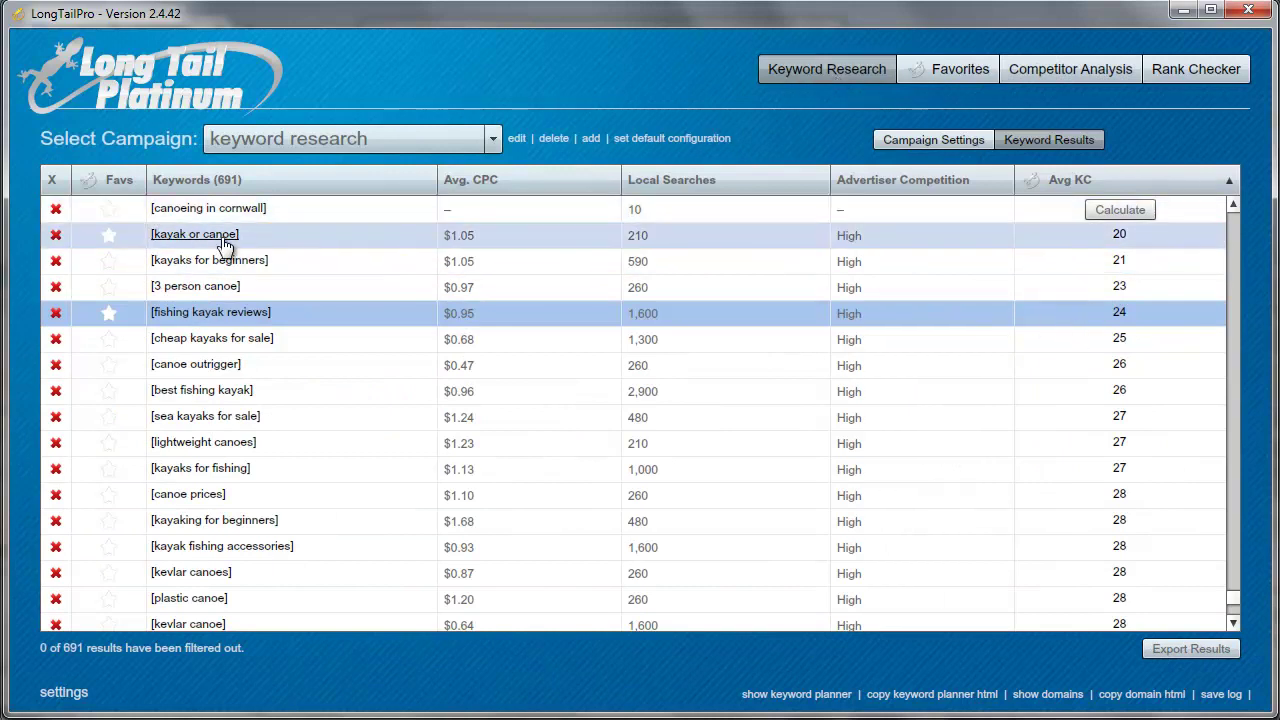
pyautogui.click(205, 237)
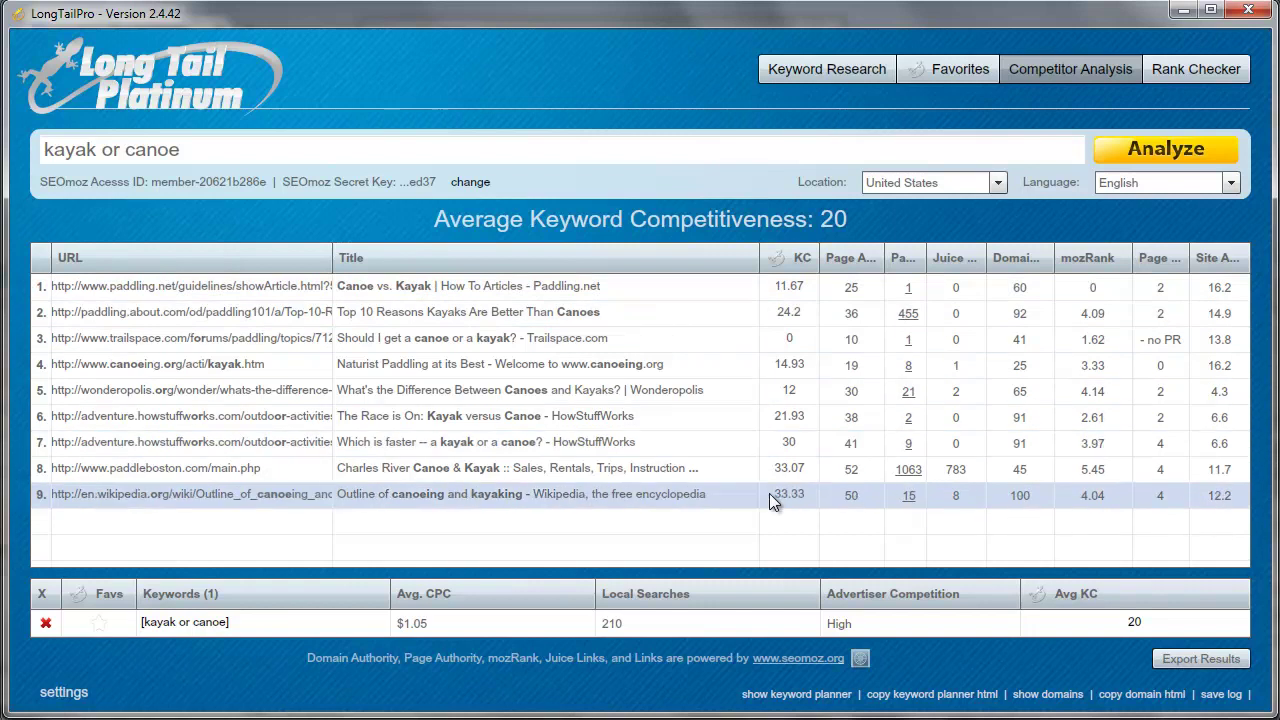
pyautogui.click(827, 73)
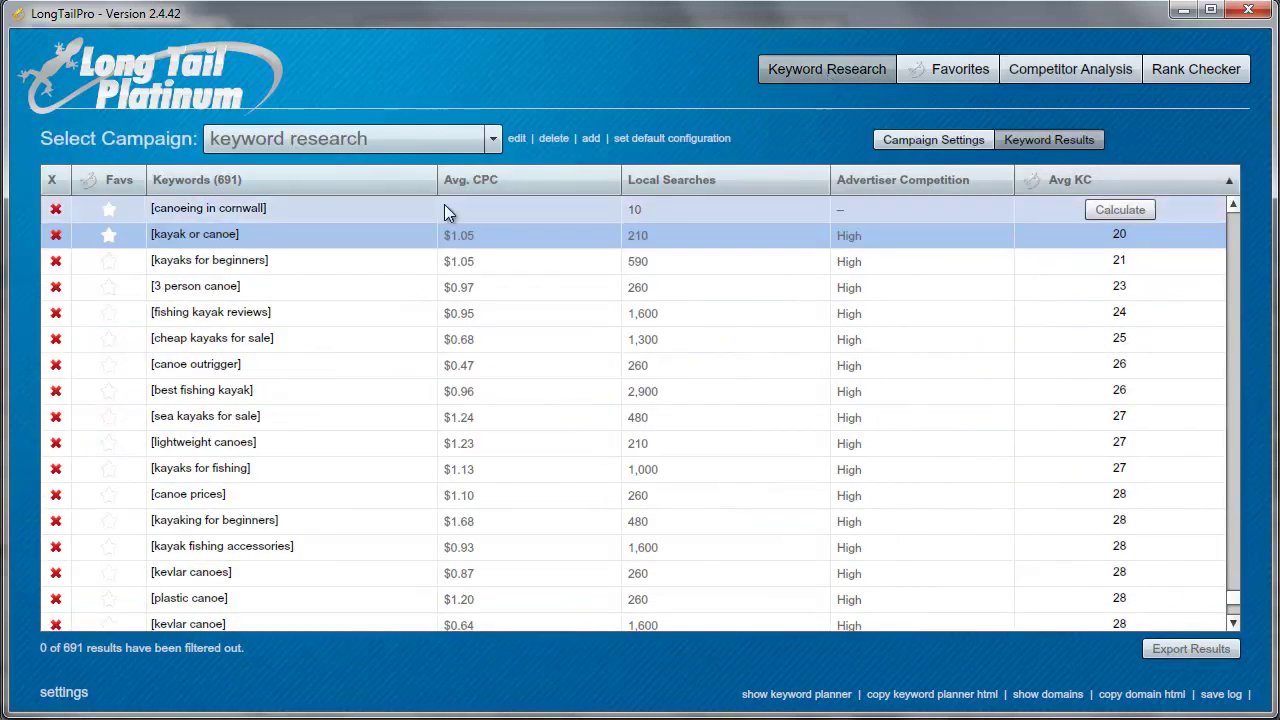
# Examine the competitor analyses for "lightweight canoes" and "kayak fishing accessories", going back to the keyword list after each.
pyautogui.doubleClick(233, 447)
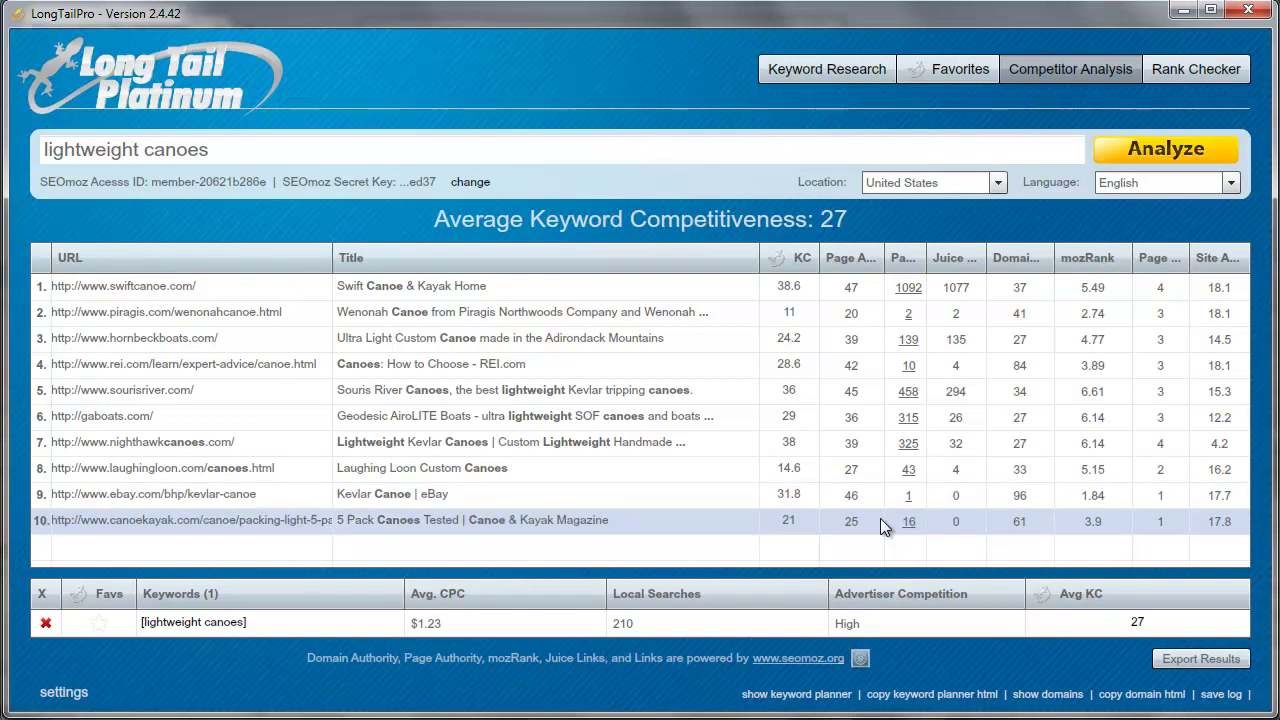
pyautogui.click(788, 72)
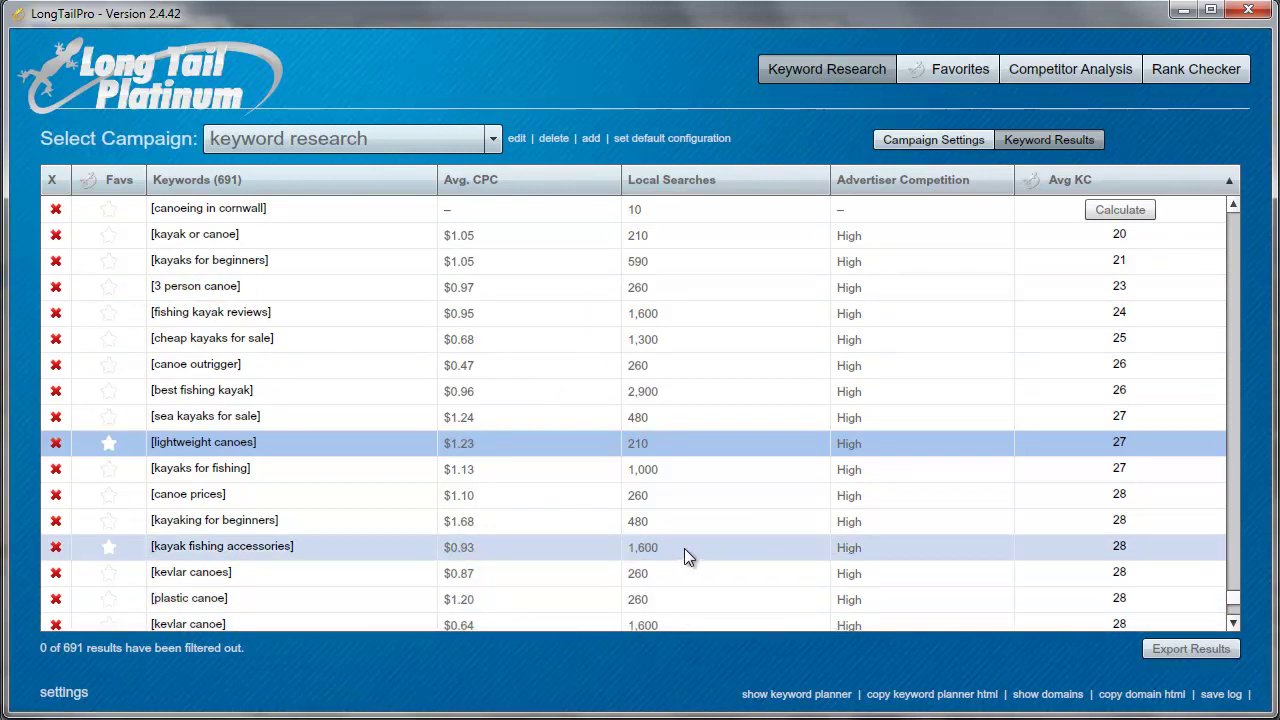
pyautogui.click(251, 553)
pyautogui.doubleClick(251, 553)
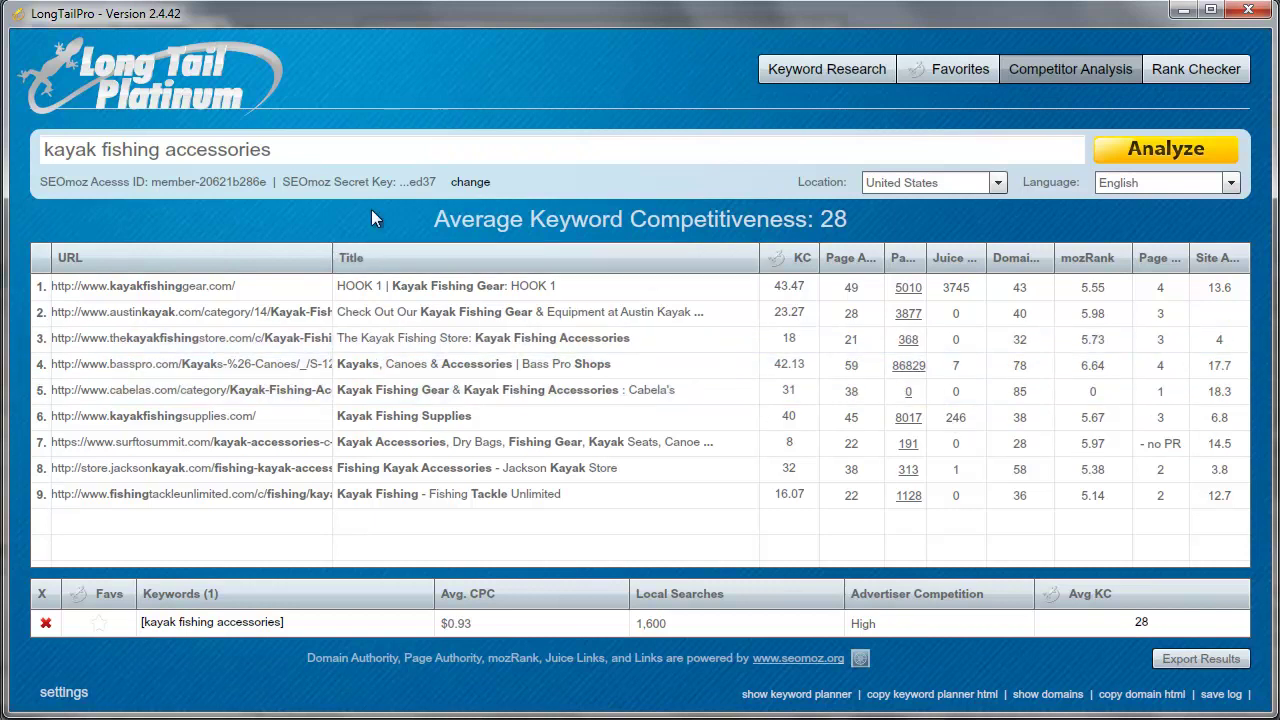
pyautogui.click(800, 66)
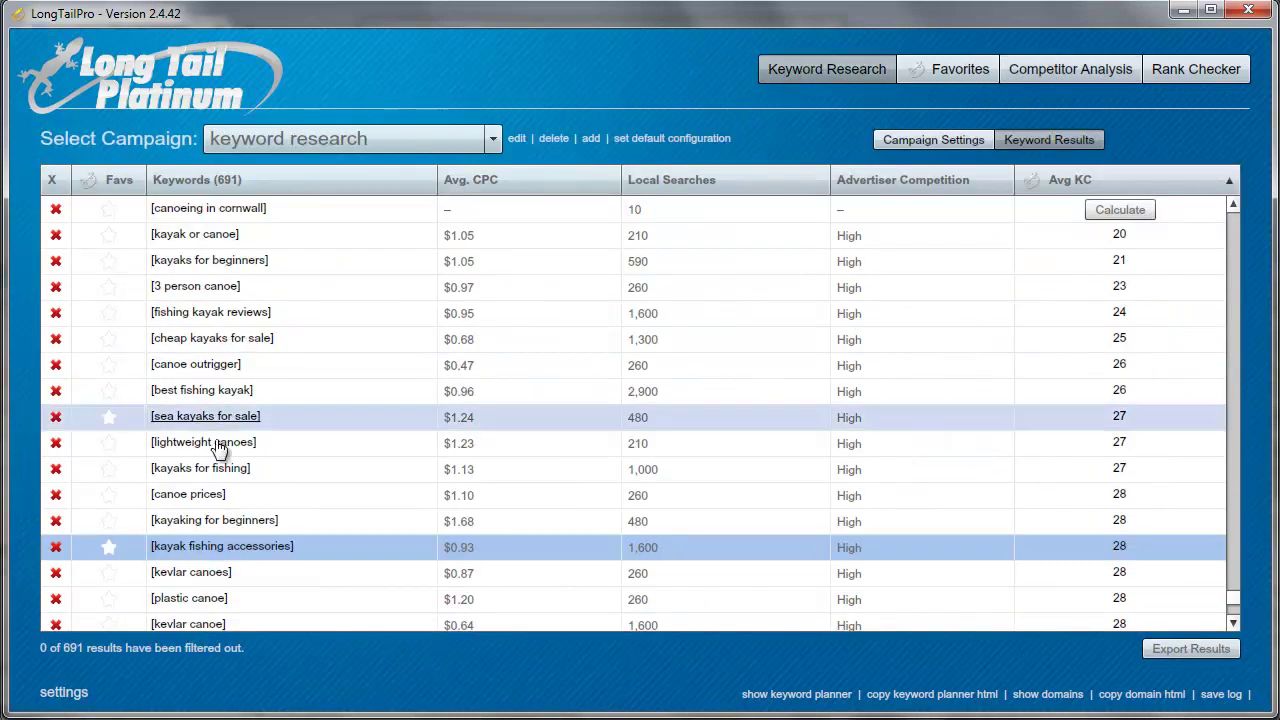
# Recheck the competitor analysis for "lightweight canoes", examine the one for "kevlar canoes", and return to that keyword's row in the results.
pyautogui.click(205, 455)
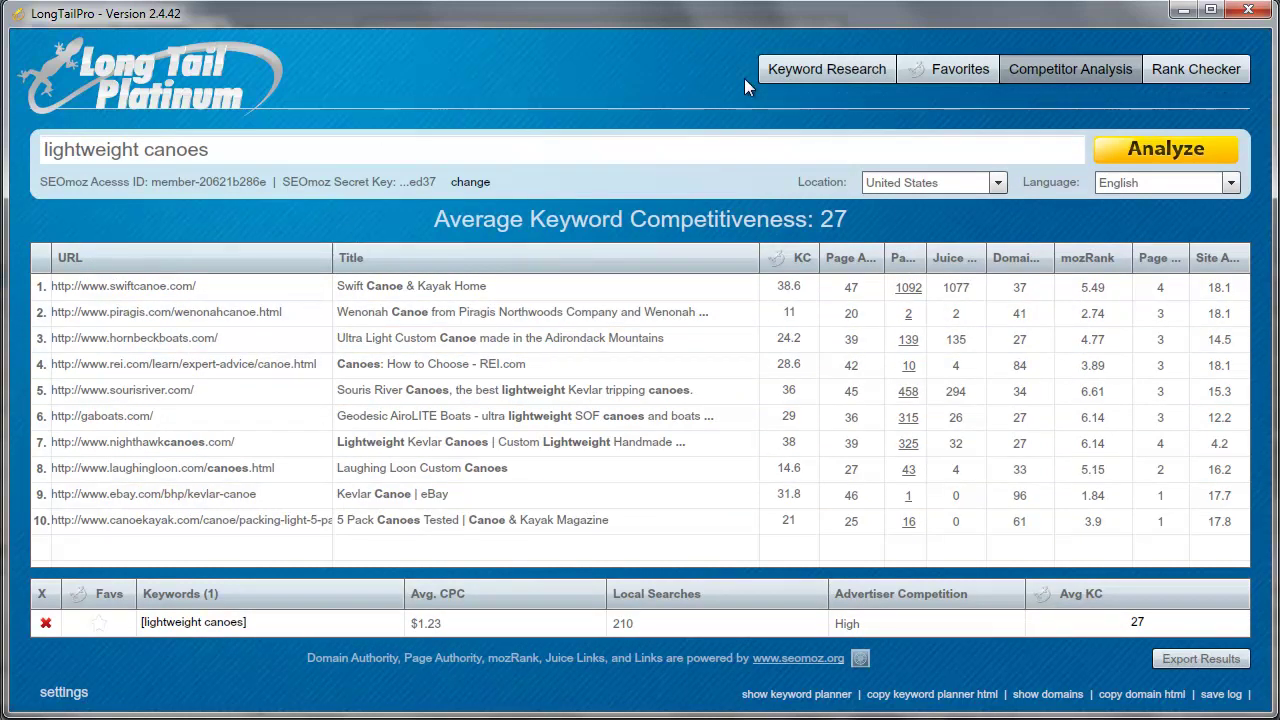
pyautogui.click(793, 71)
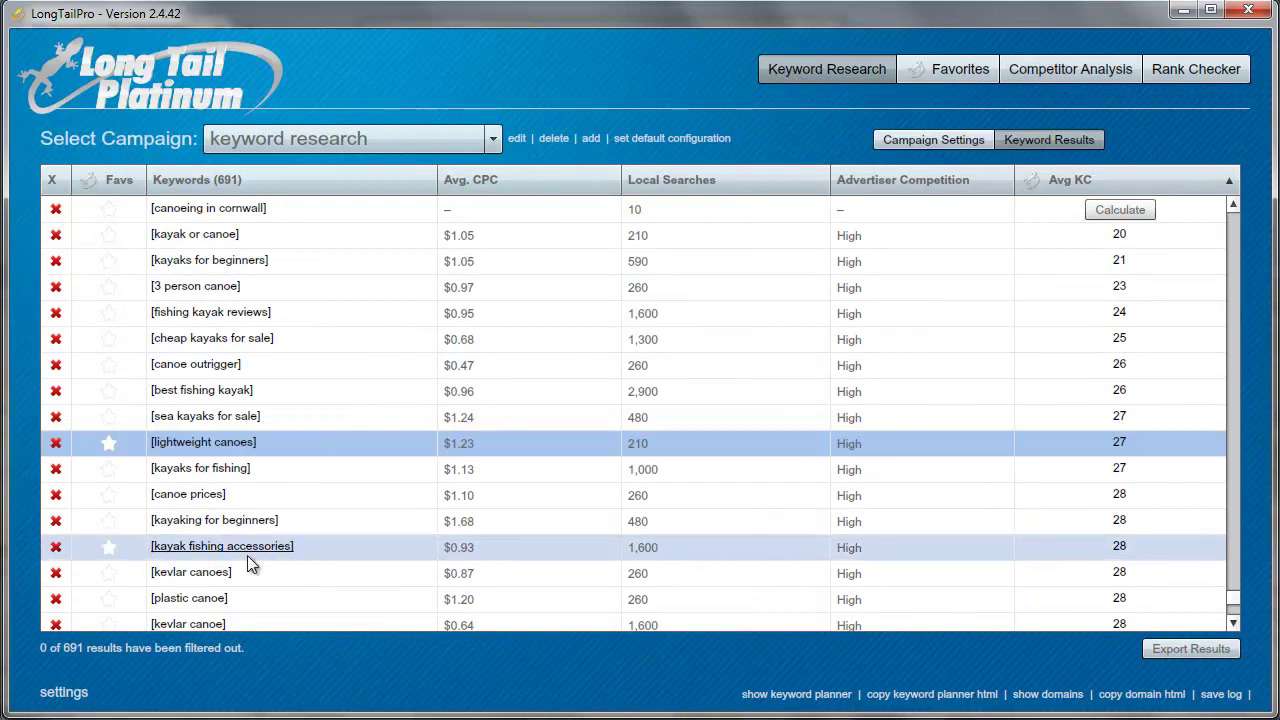
pyautogui.click(213, 577)
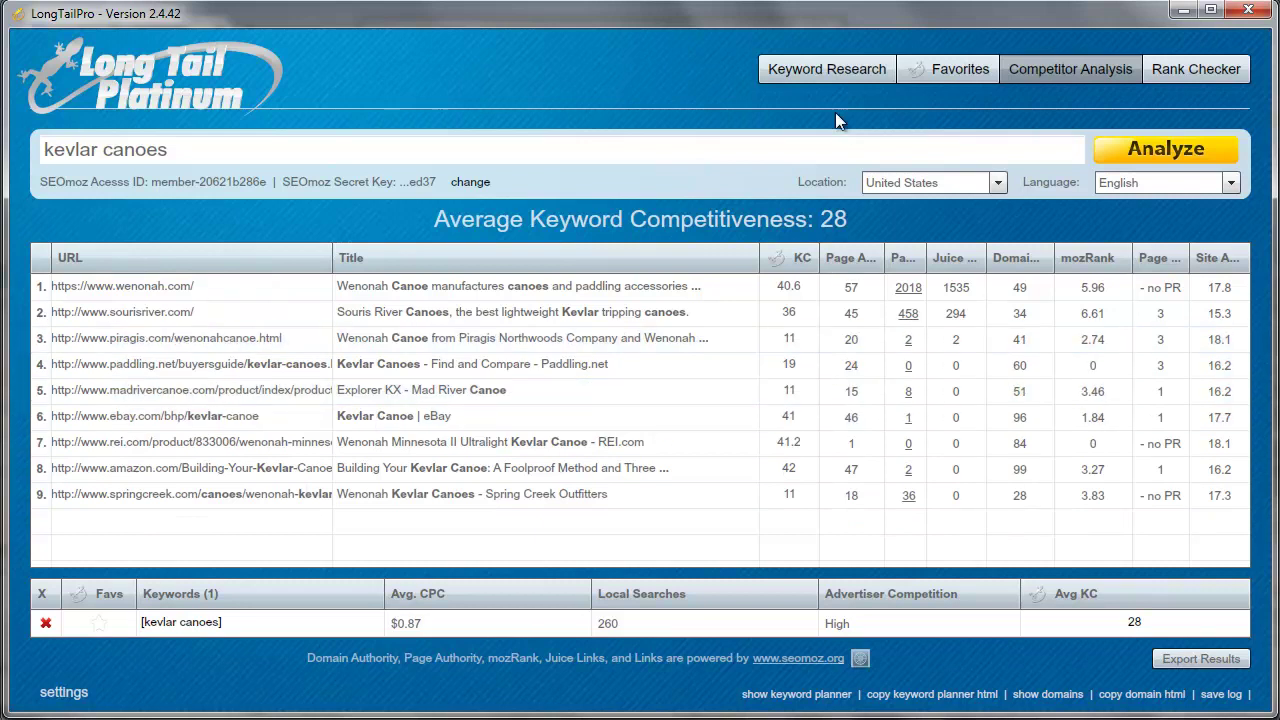
pyautogui.click(834, 67)
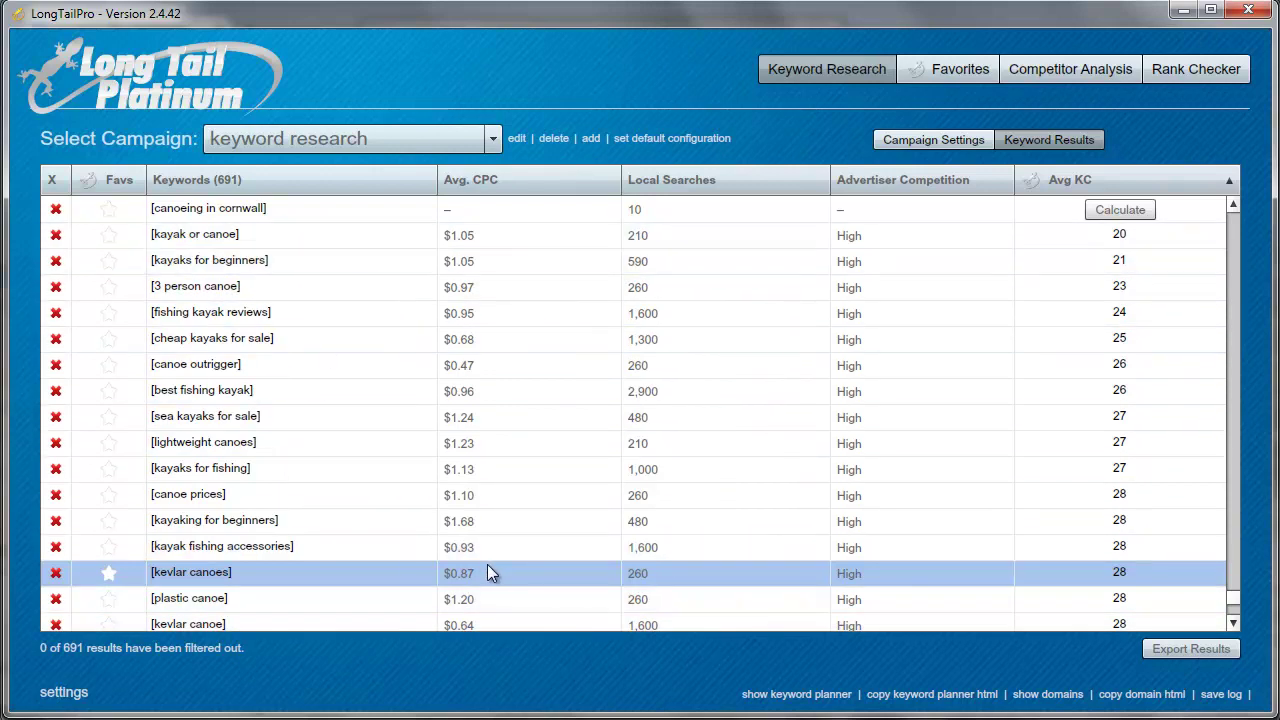
pyautogui.click(578, 578)
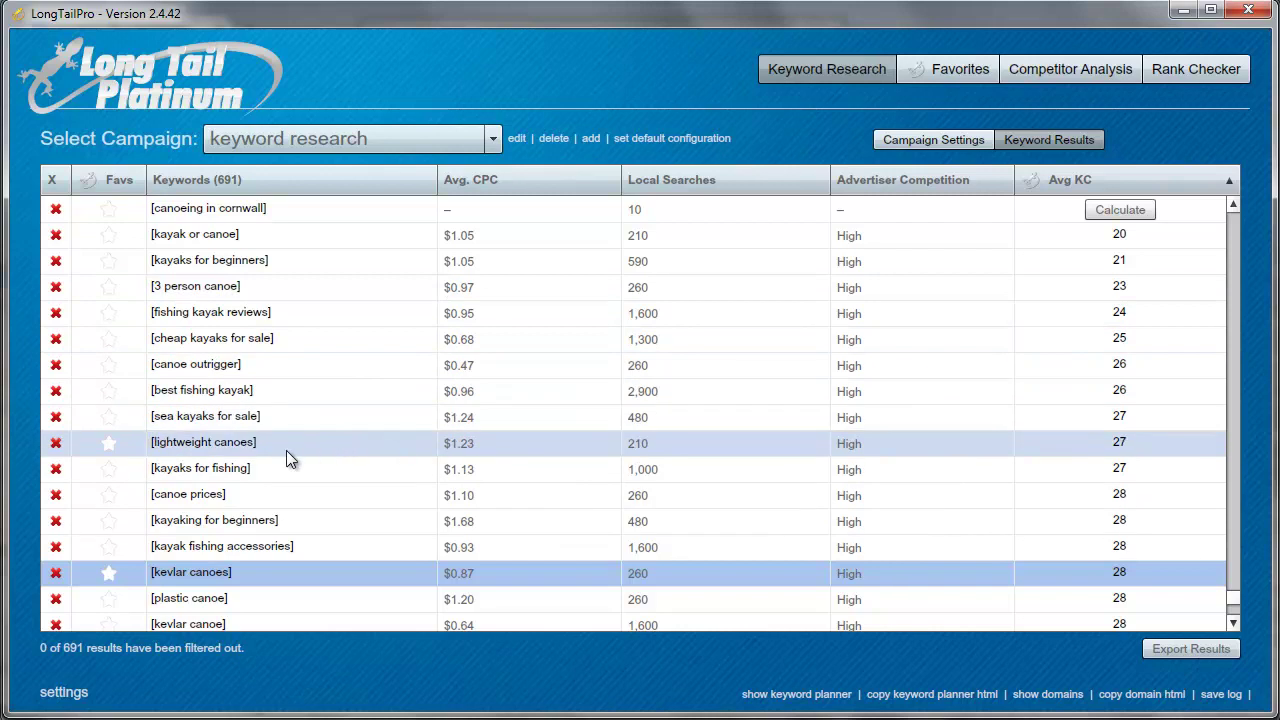
# Open the competitor analysis for "kayaks for fishing" and browse the kayaks on the ranking Bass Pro Shops page.
pyautogui.click(215, 470)
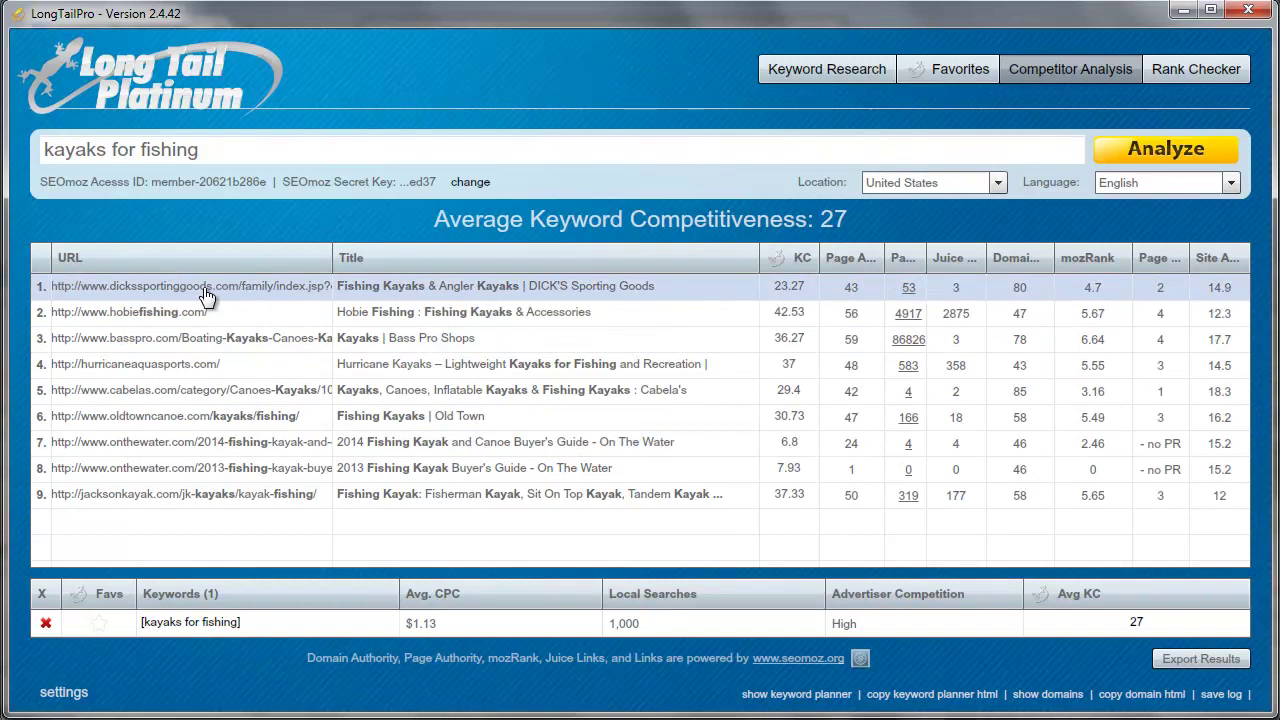
pyautogui.doubleClick(190, 340)
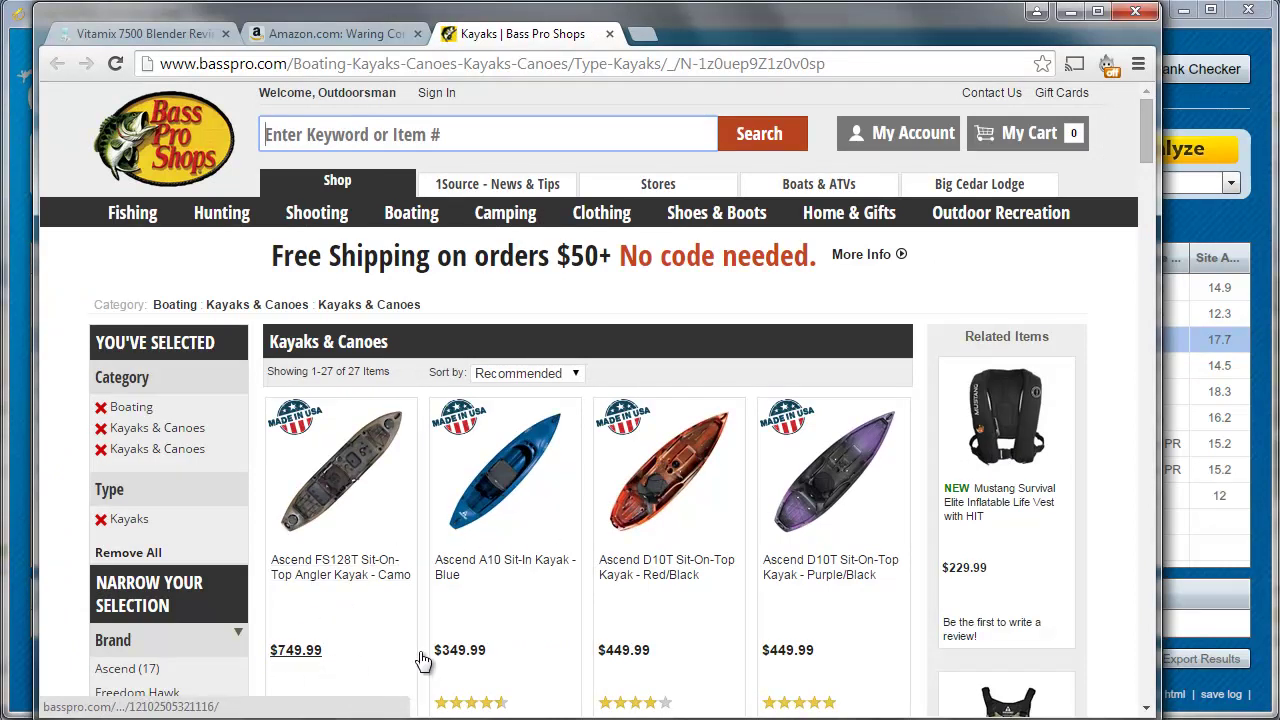
pyautogui.scroll(-1, 945, 588)
pyautogui.scroll(-2, 937, 588)
pyautogui.scroll(-2, 930, 590)
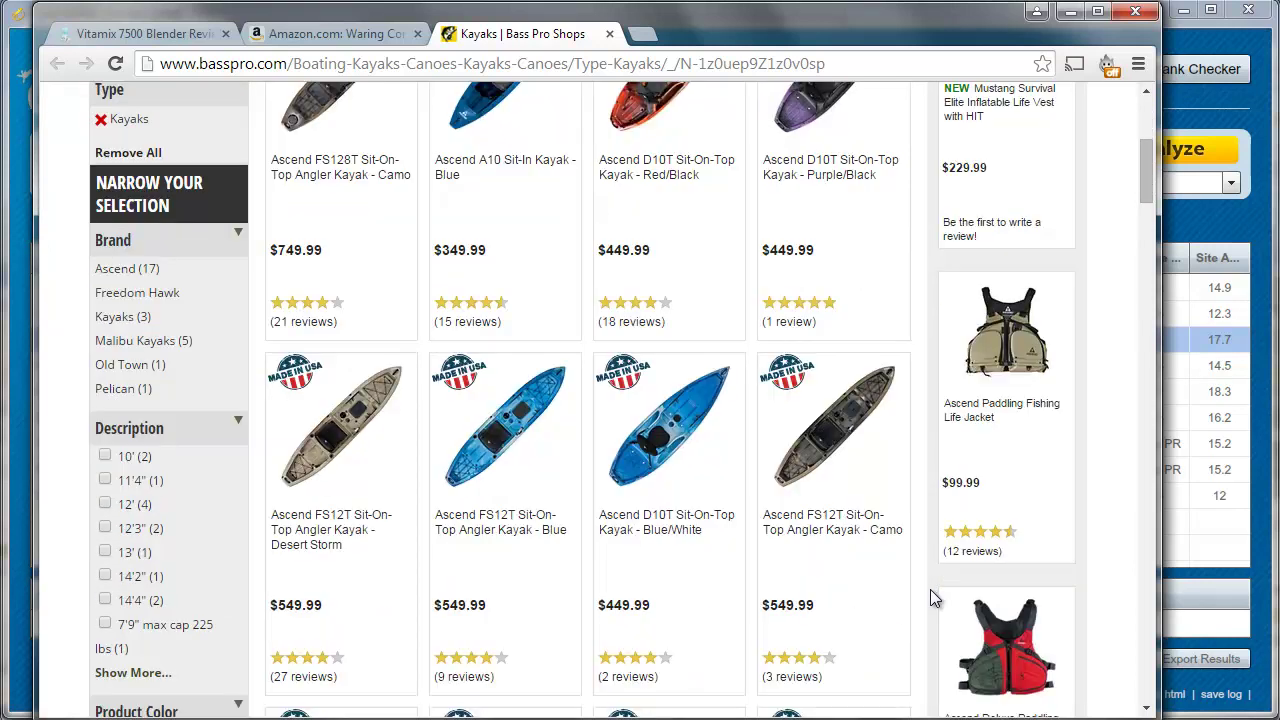
pyautogui.scroll(3, 930, 589)
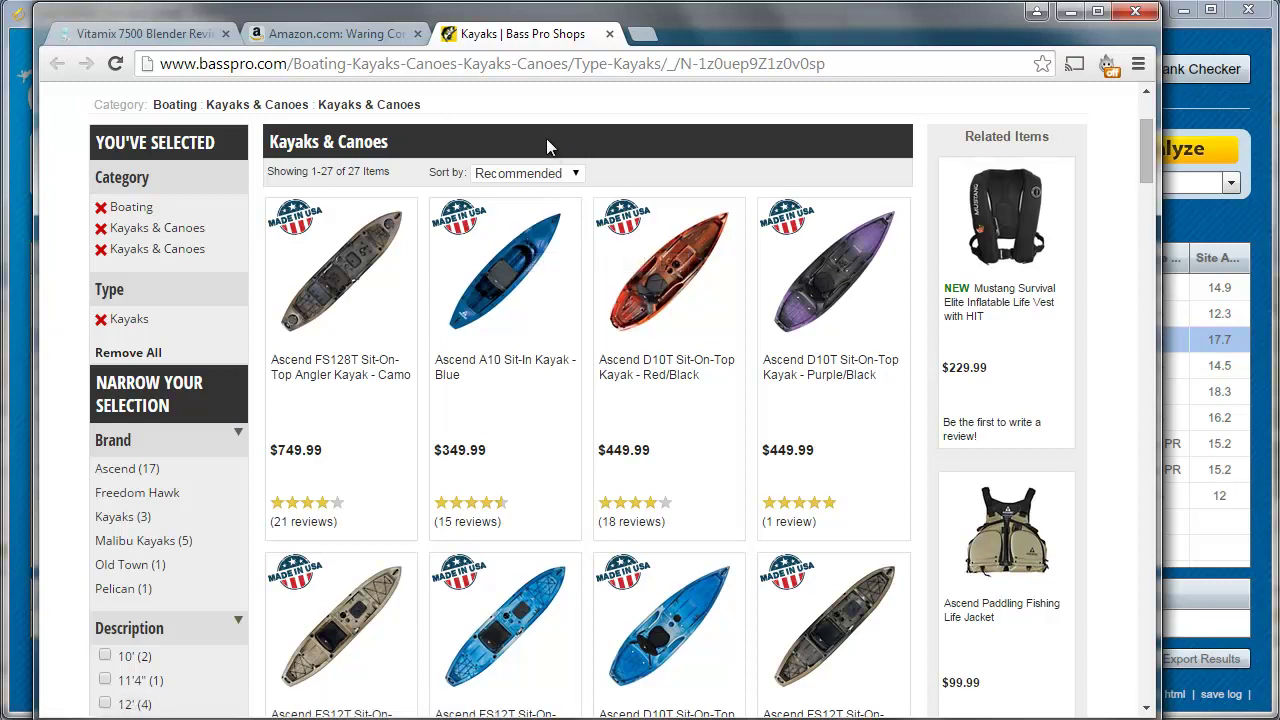
# Leave the Bass Pro Shops page by minimizing the browser and return from the "kayaks for fishing" analysis to the keyword results.
pyautogui.scroll(2, 544, 138)
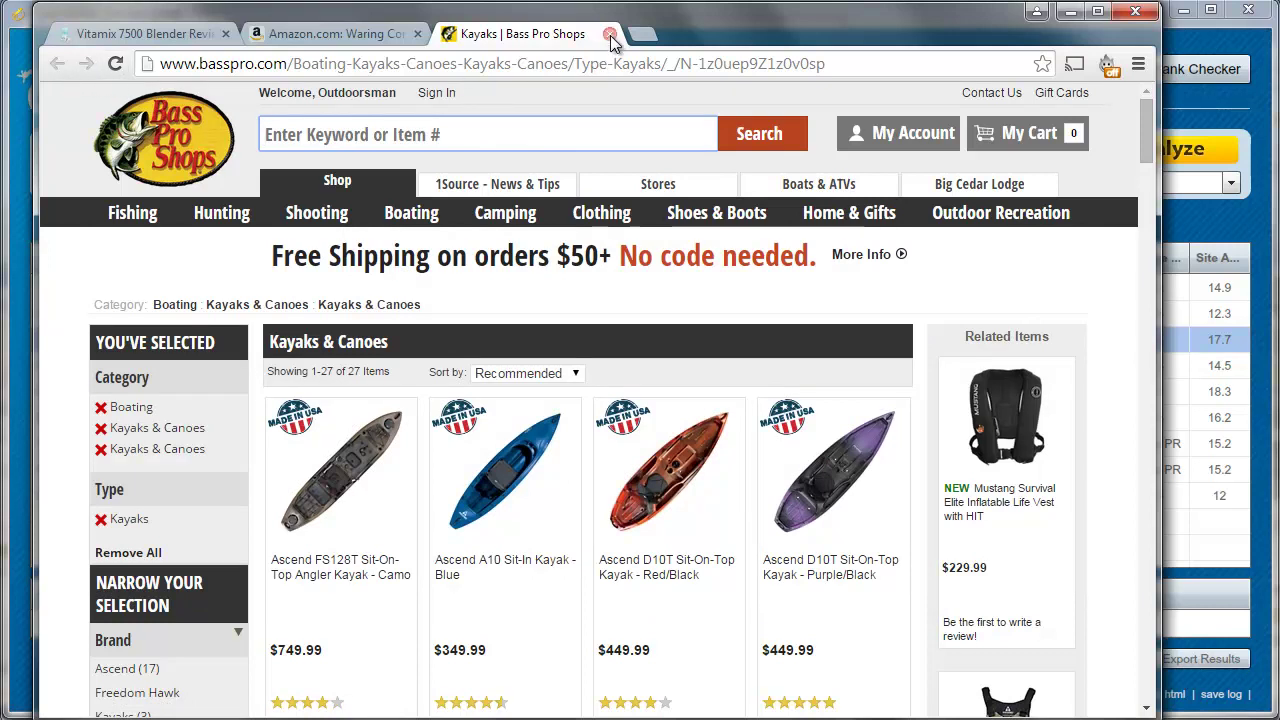
pyautogui.click(1074, 14)
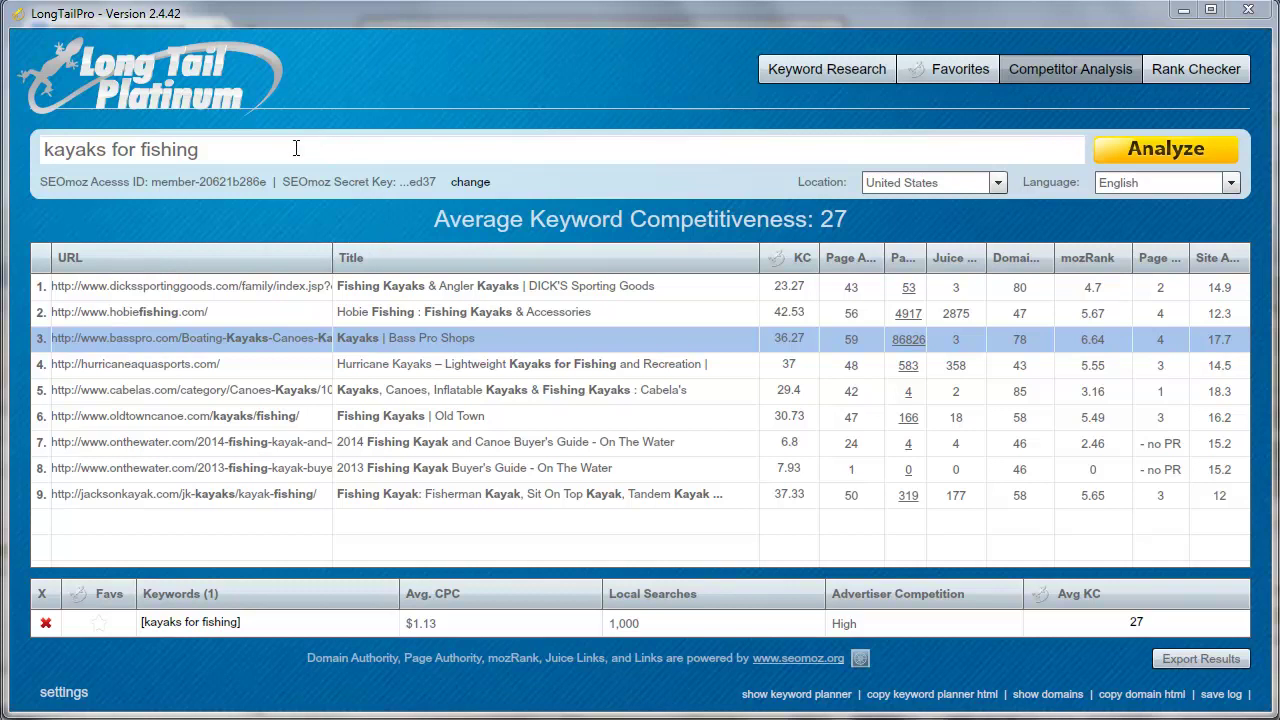
pyautogui.click(808, 68)
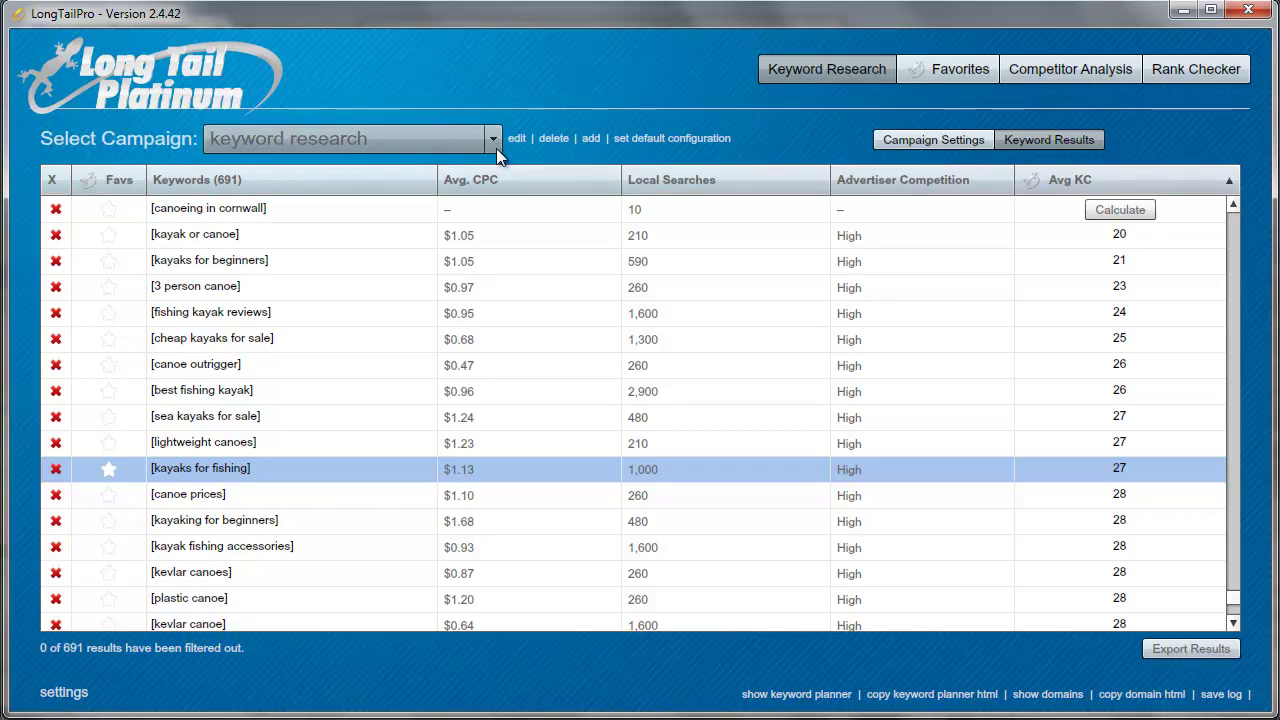
# Replace the seed keyword "canoeing and kayaking" with "meditation" in the campaign settings and generate its keywords.
pyautogui.click(926, 139)
pyautogui.moveTo(289, 292)
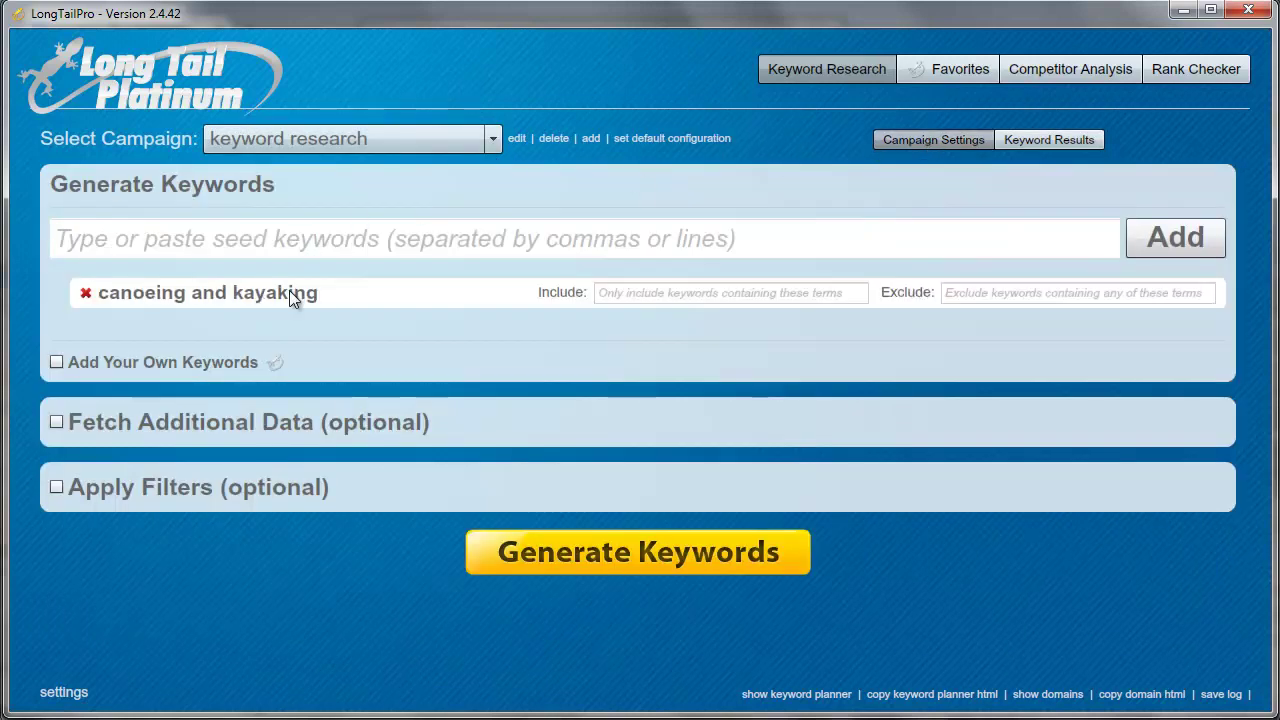
pyautogui.click(85, 296)
pyautogui.click(110, 241)
pyautogui.write('meditation')
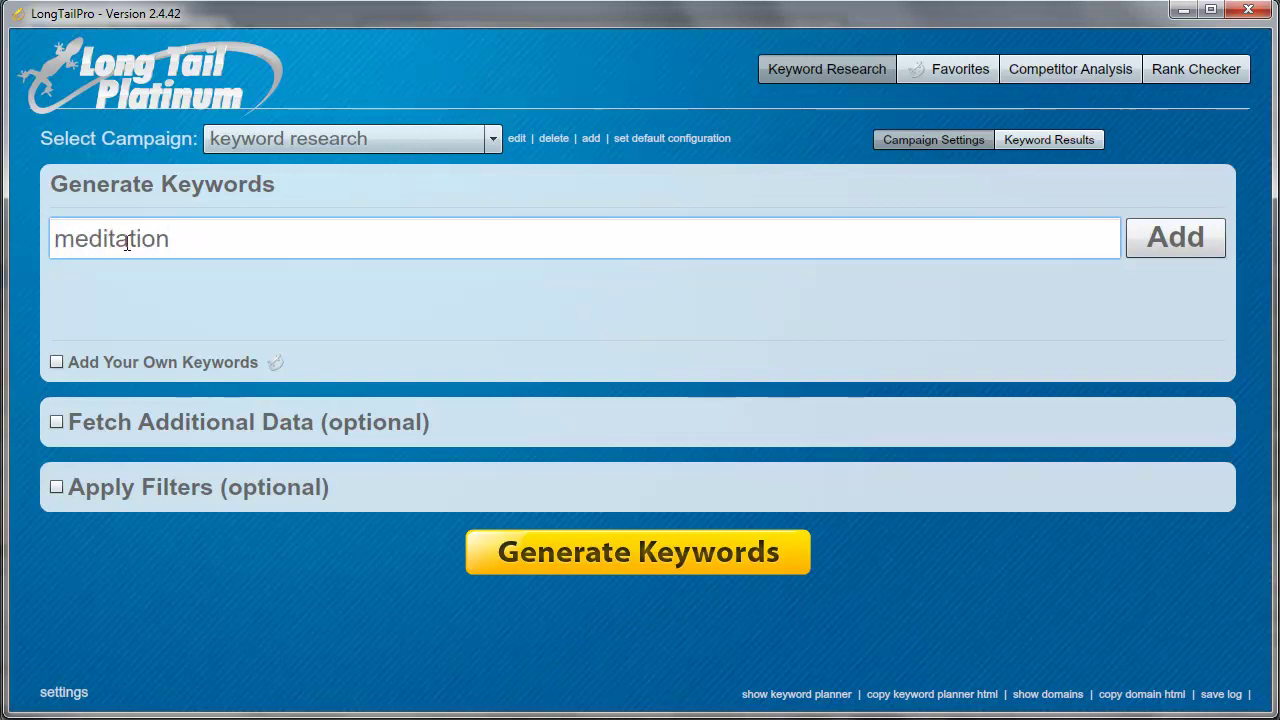
pyautogui.press('Return')
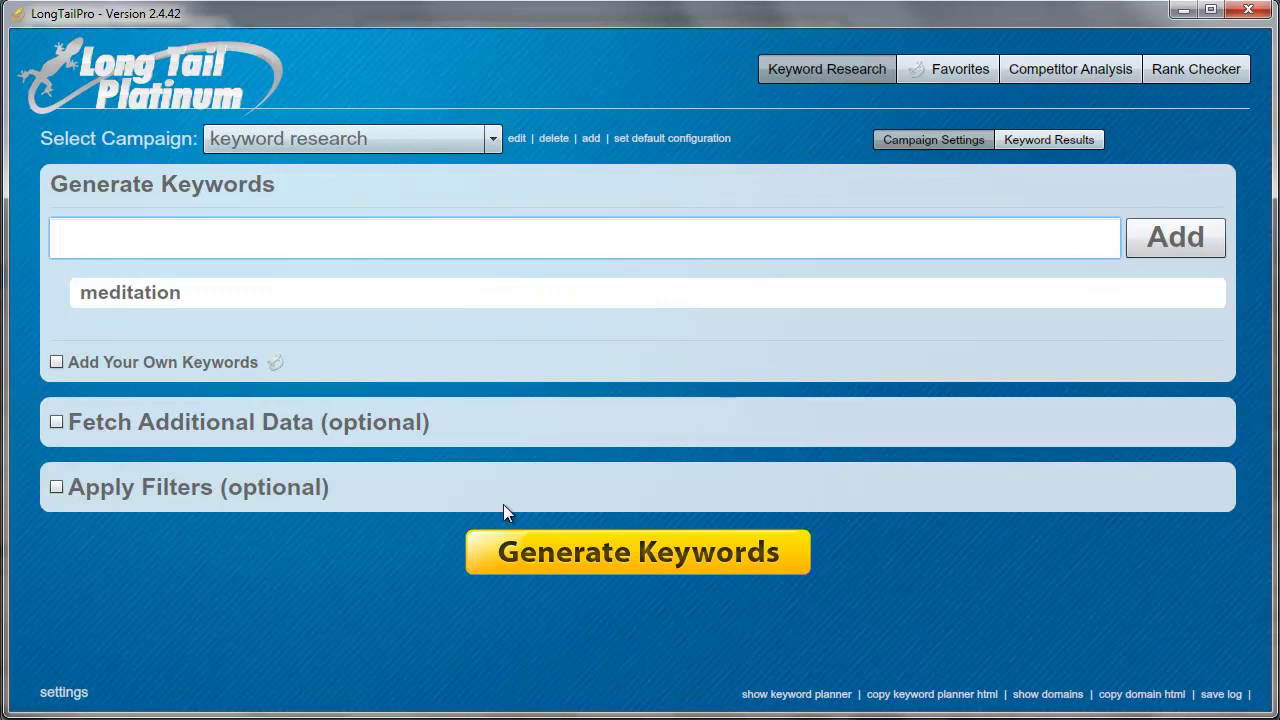
pyautogui.click(523, 565)
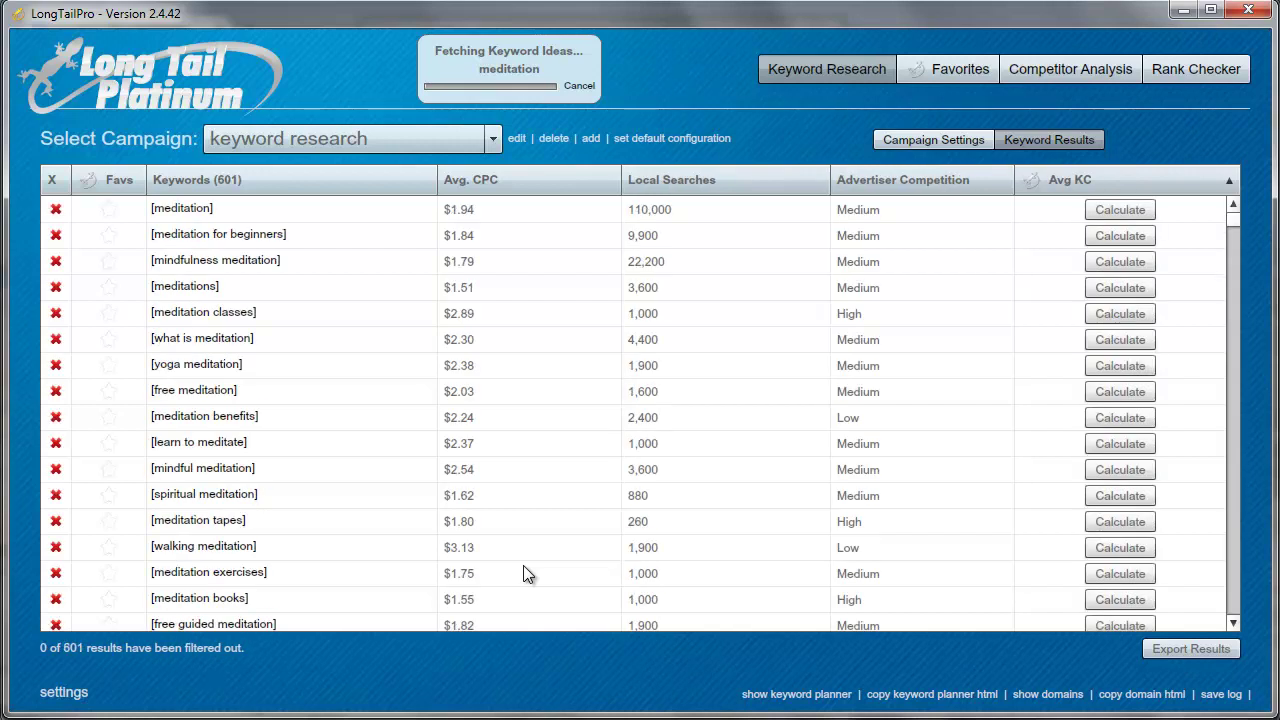
# Sort the results by local searches in descending order and calculate the average competitiveness of "learning to meditate" and "meditation guided".
pyautogui.click(700, 186)
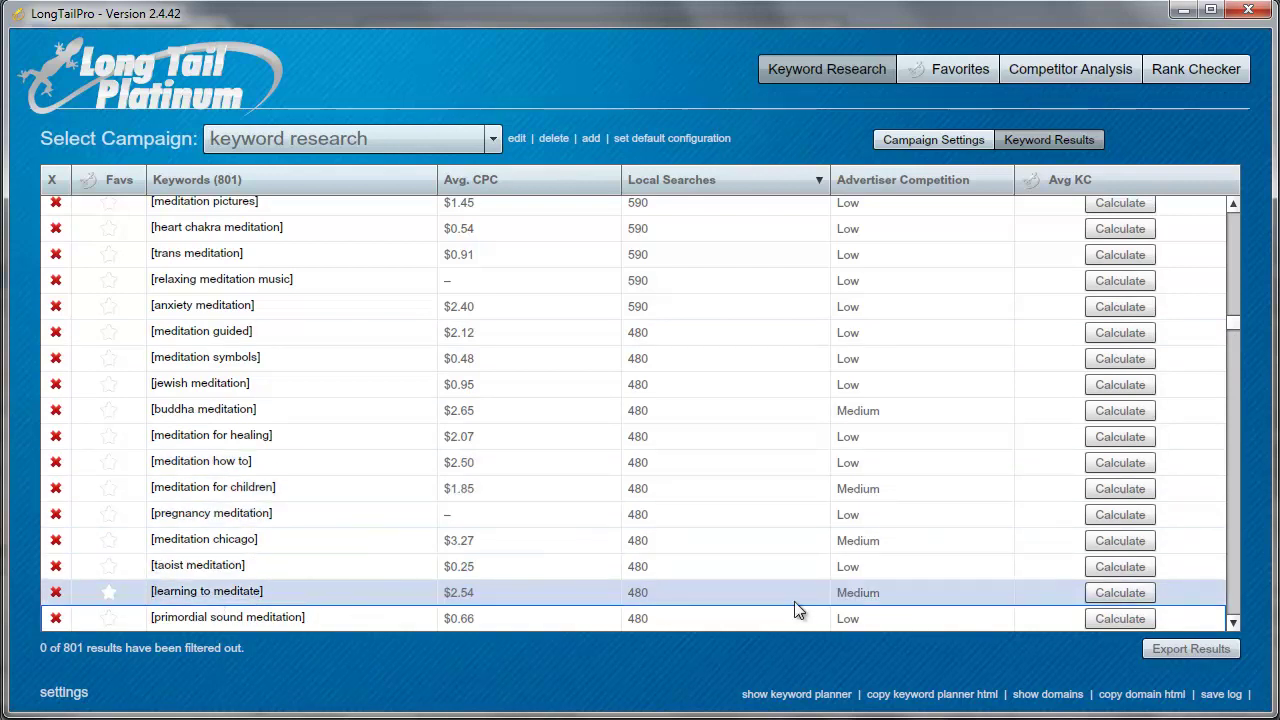
pyautogui.click(1108, 593)
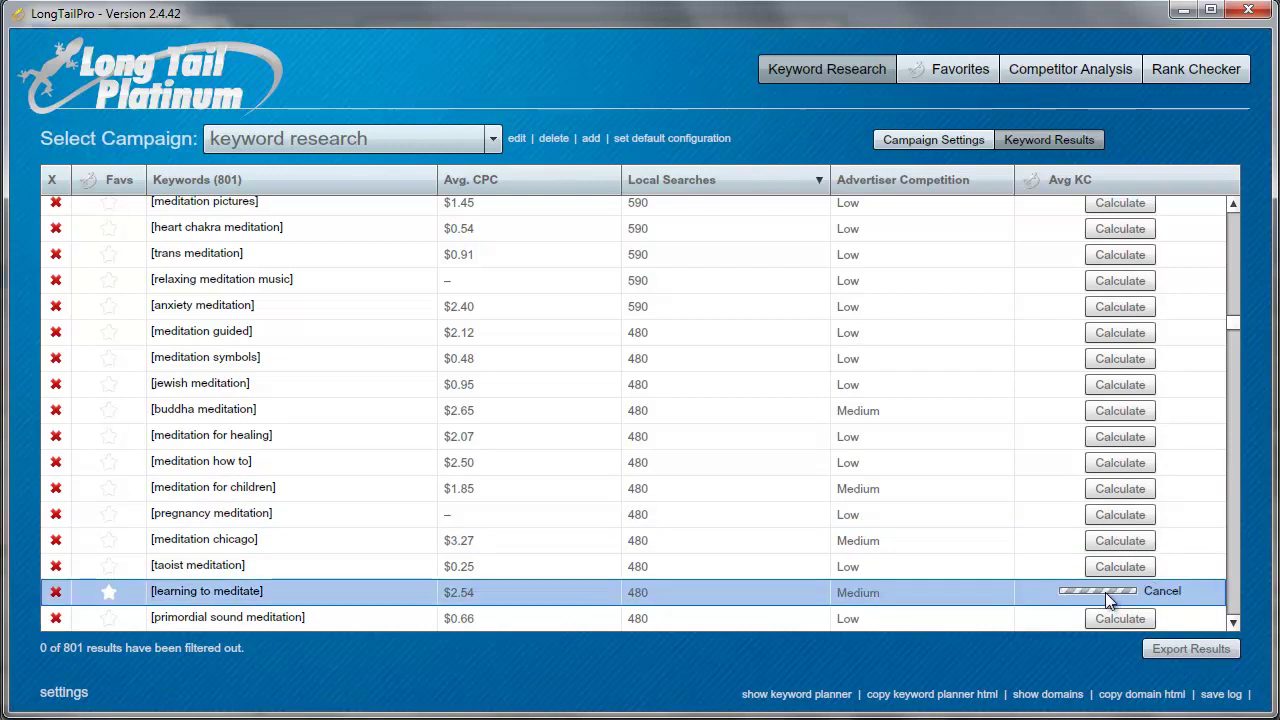
pyautogui.click(1107, 338)
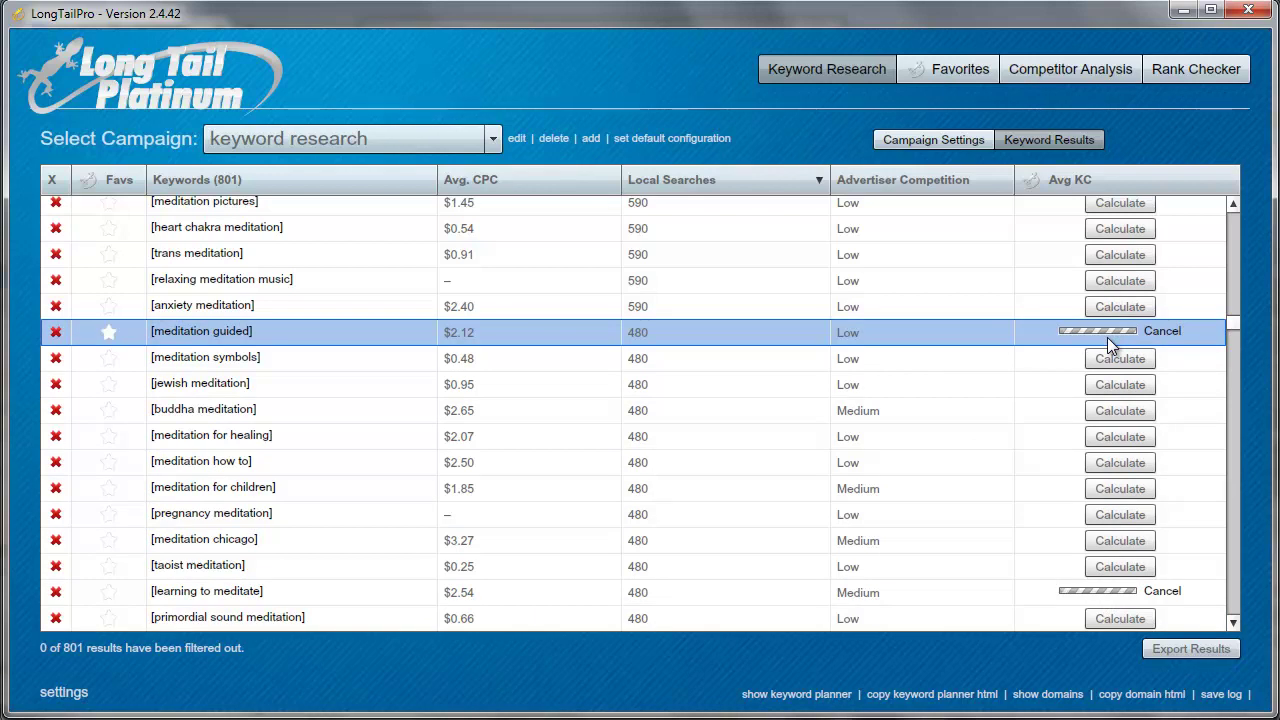
# Review the meditation keywords by average competitiveness, examine the competitor analysis for "meditation clothing", and return to the keyword results.
pyautogui.scroll(-3, 1108, 364)
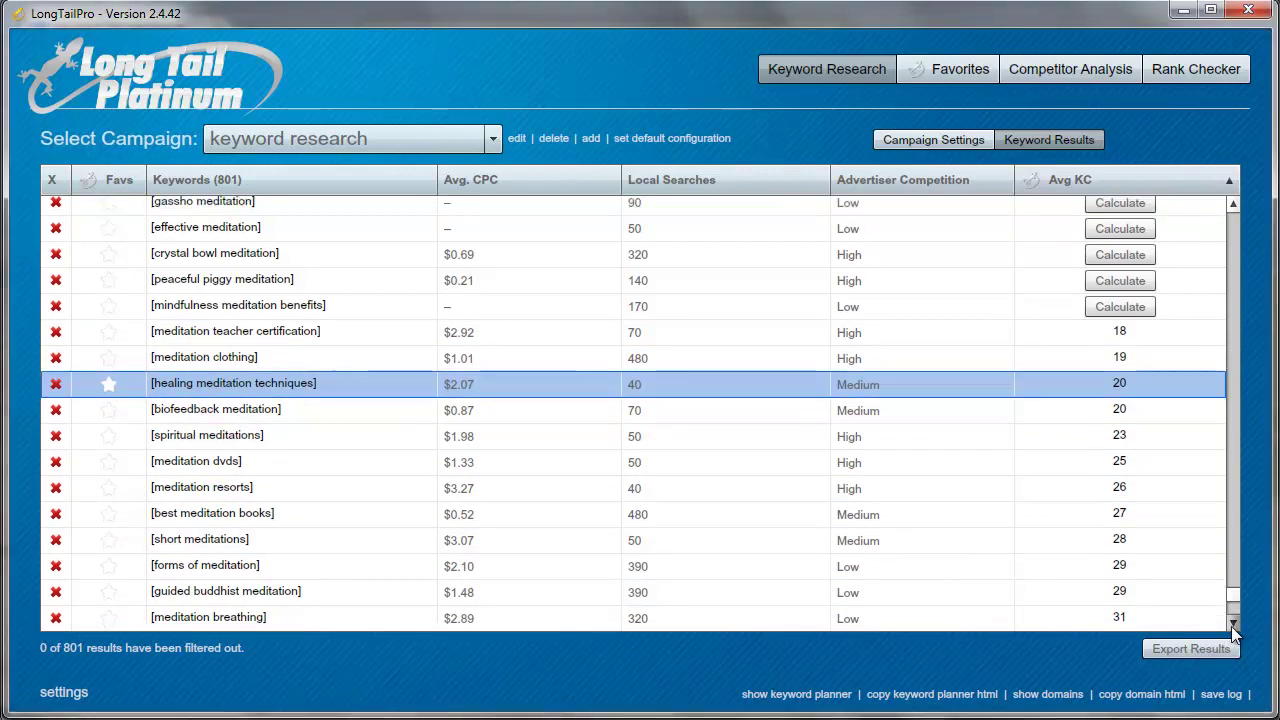
pyautogui.scroll(-10, 1231, 626)
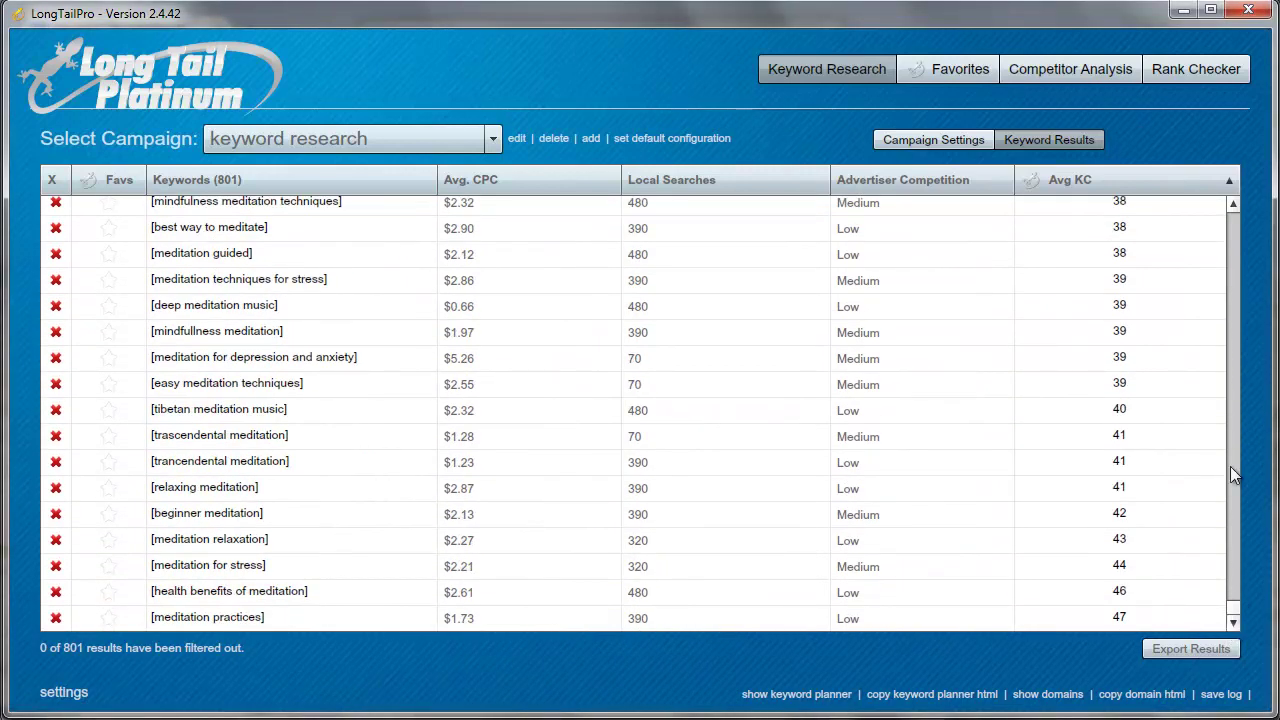
pyautogui.scroll(8, 1234, 210)
pyautogui.scroll(8, 1234, 210)
pyautogui.scroll(5, 1234, 210)
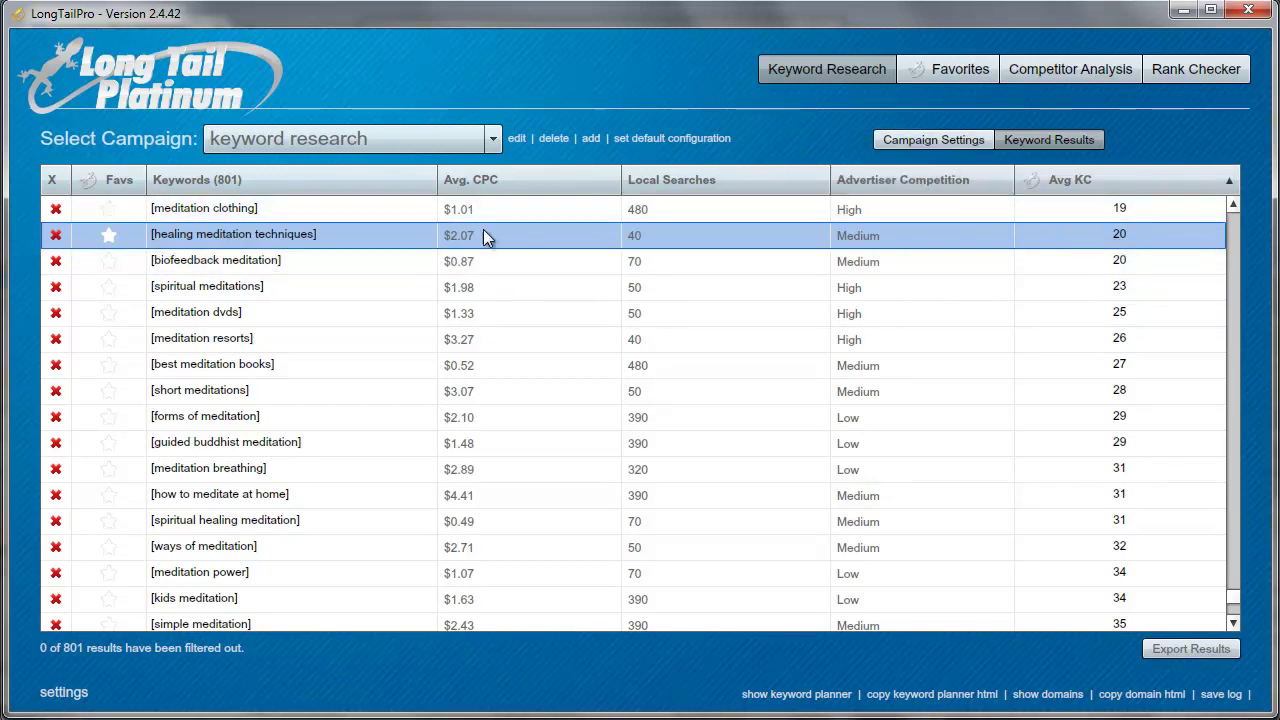
pyautogui.click(203, 208)
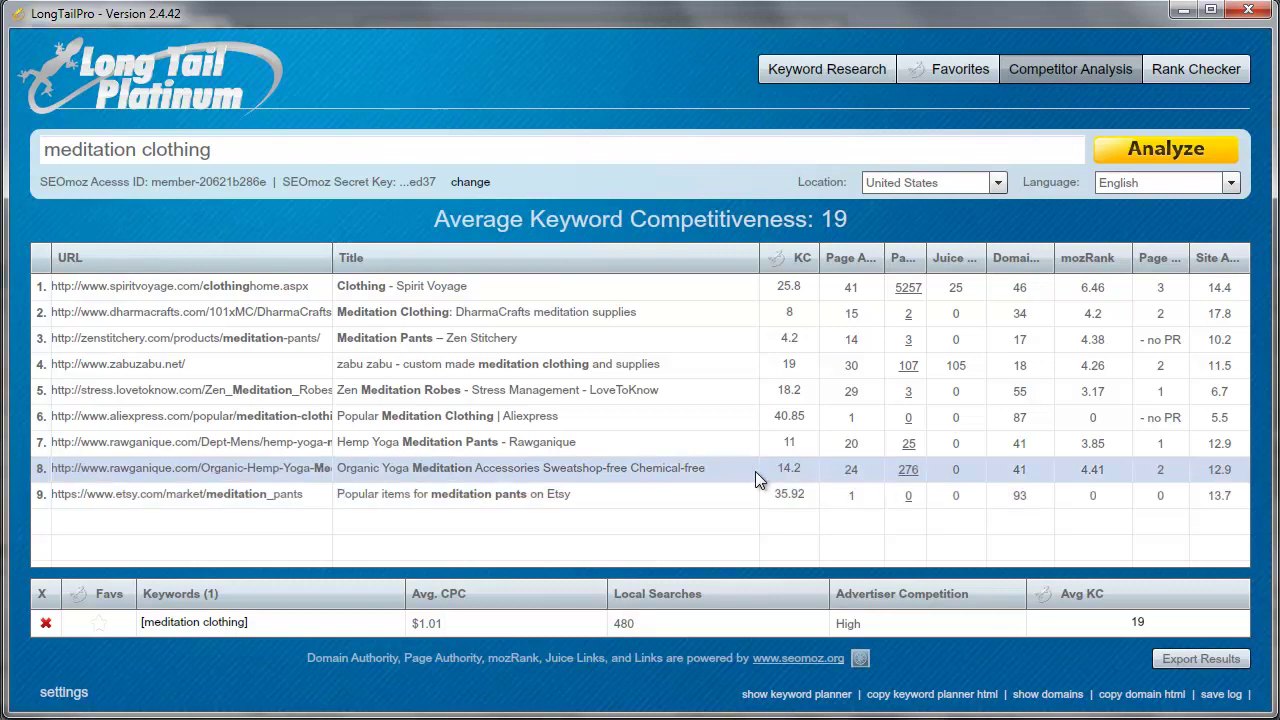
pyautogui.click(826, 72)
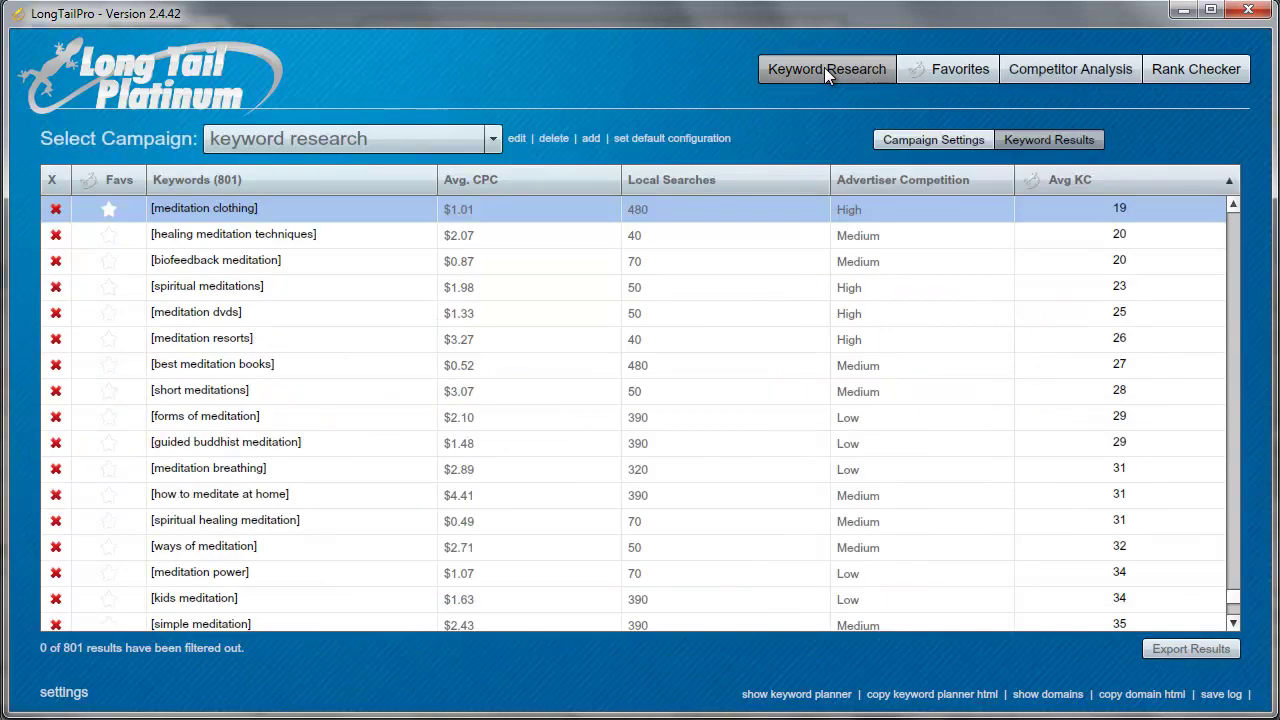